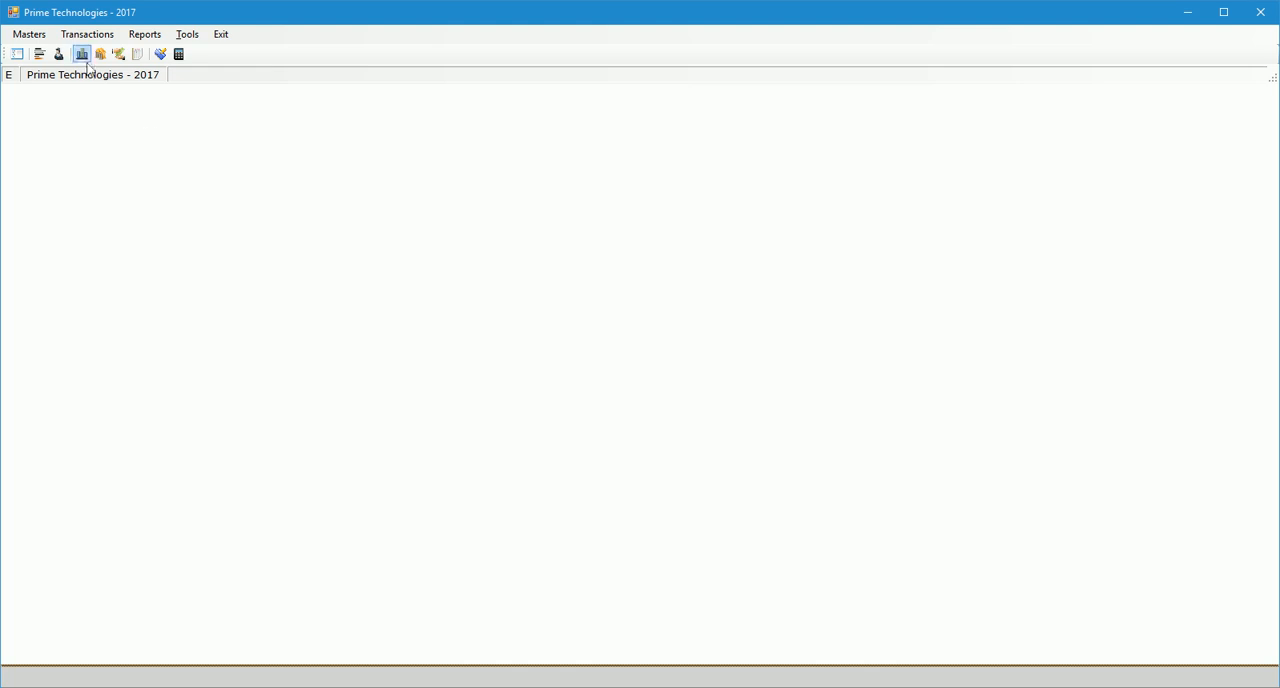
Create an active account group named GST Output under Liability in the account tree and close the group form.
click(59, 54)
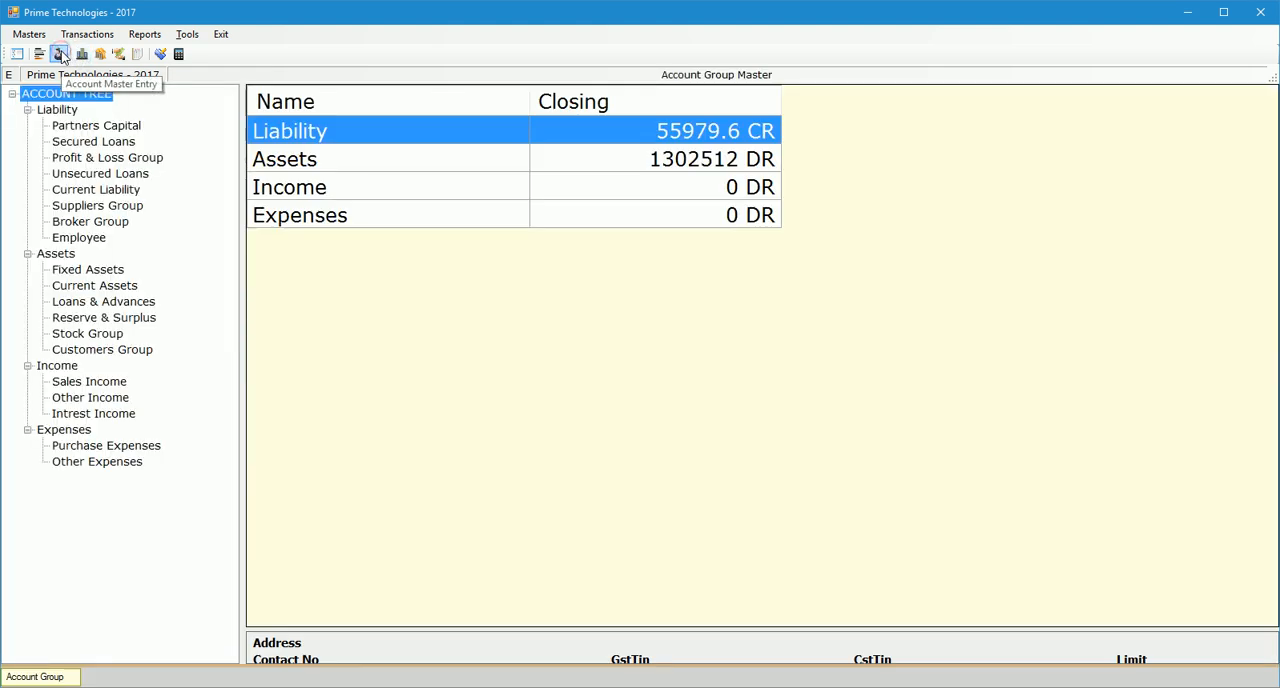
click(58, 112)
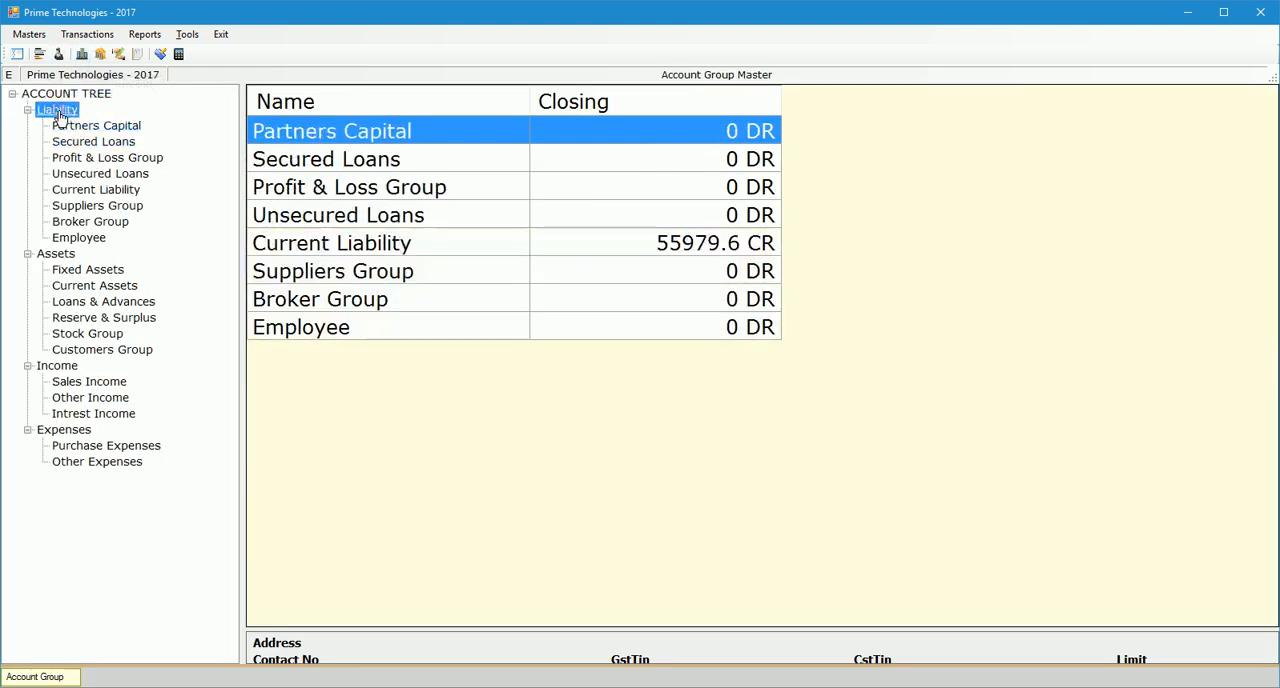
right_click(60, 113)
click(97, 122)
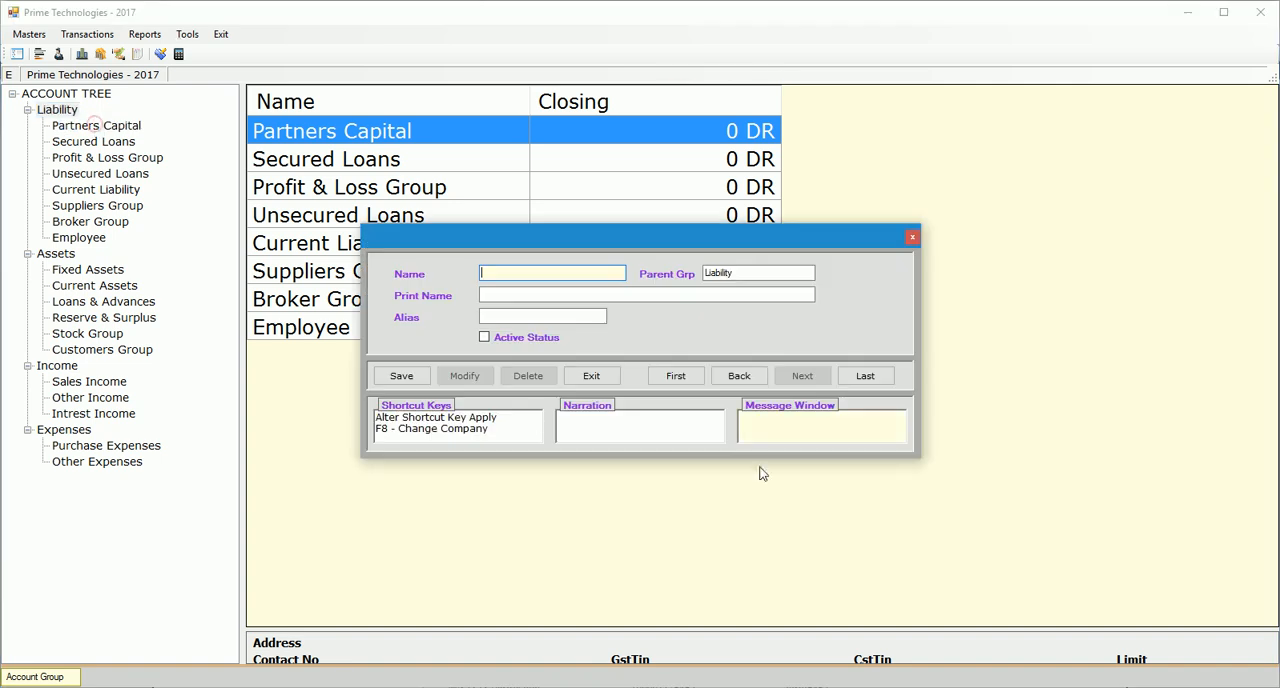
text(GST Output)
key(Return)
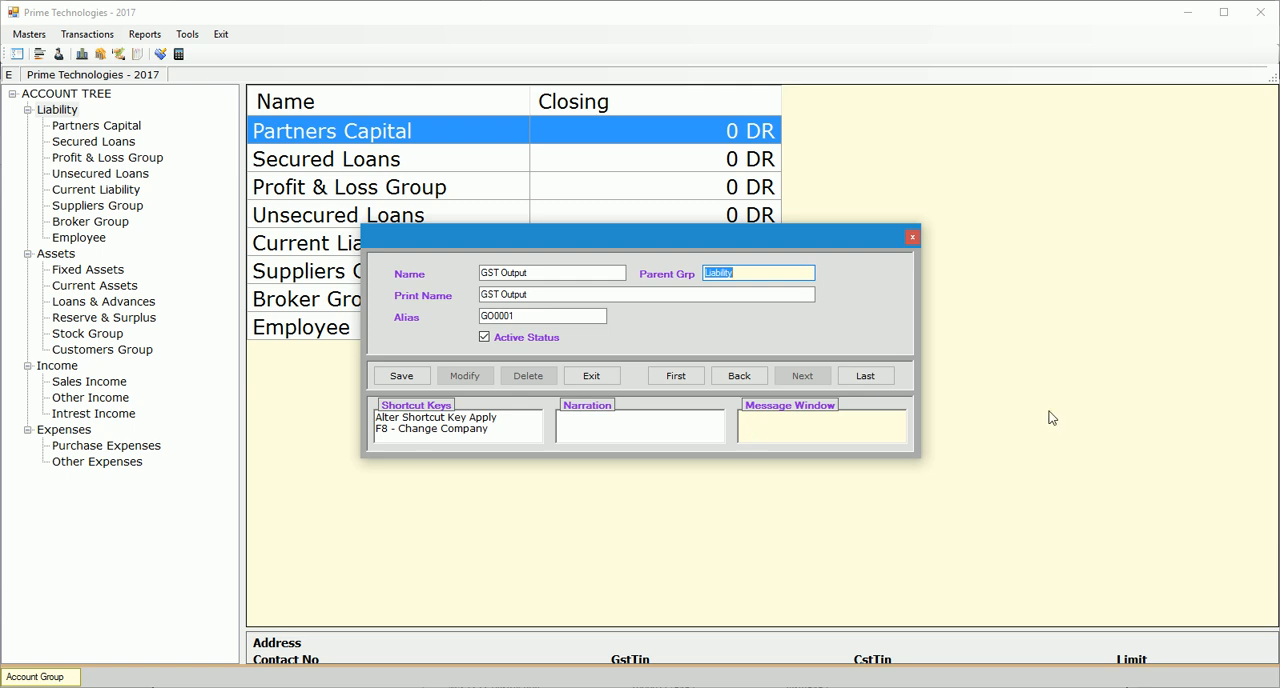
click(403, 378)
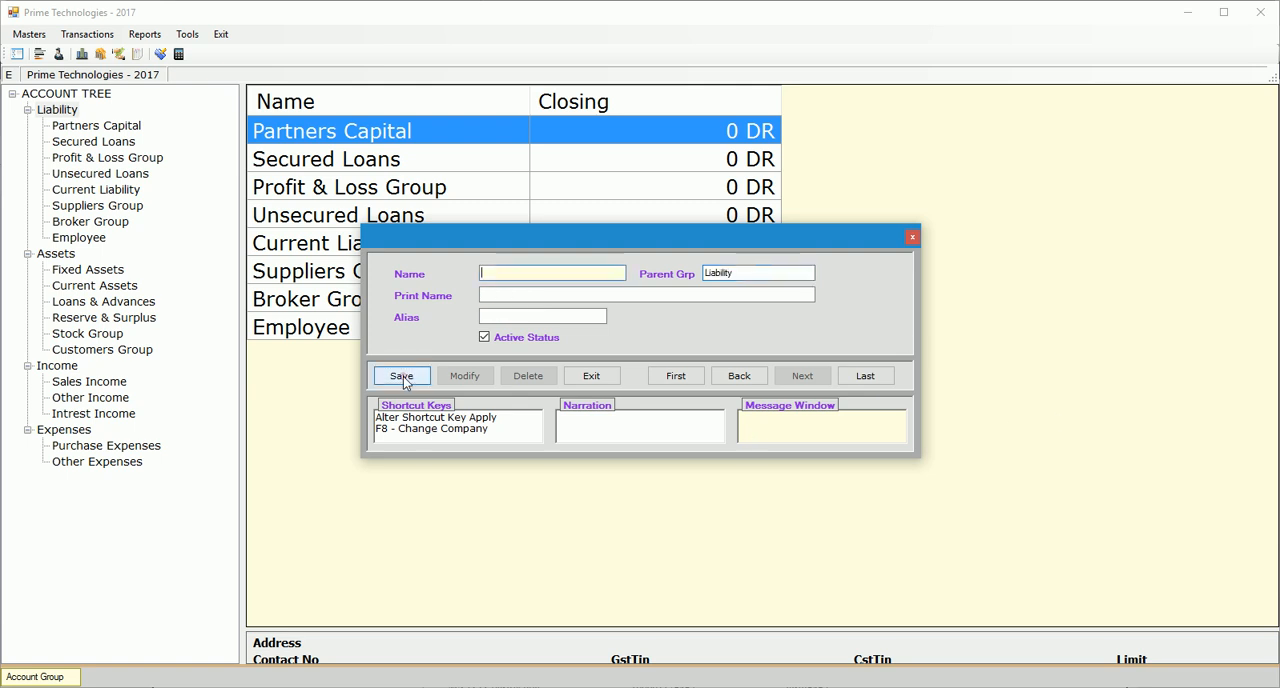
click(609, 378)
click(607, 406)
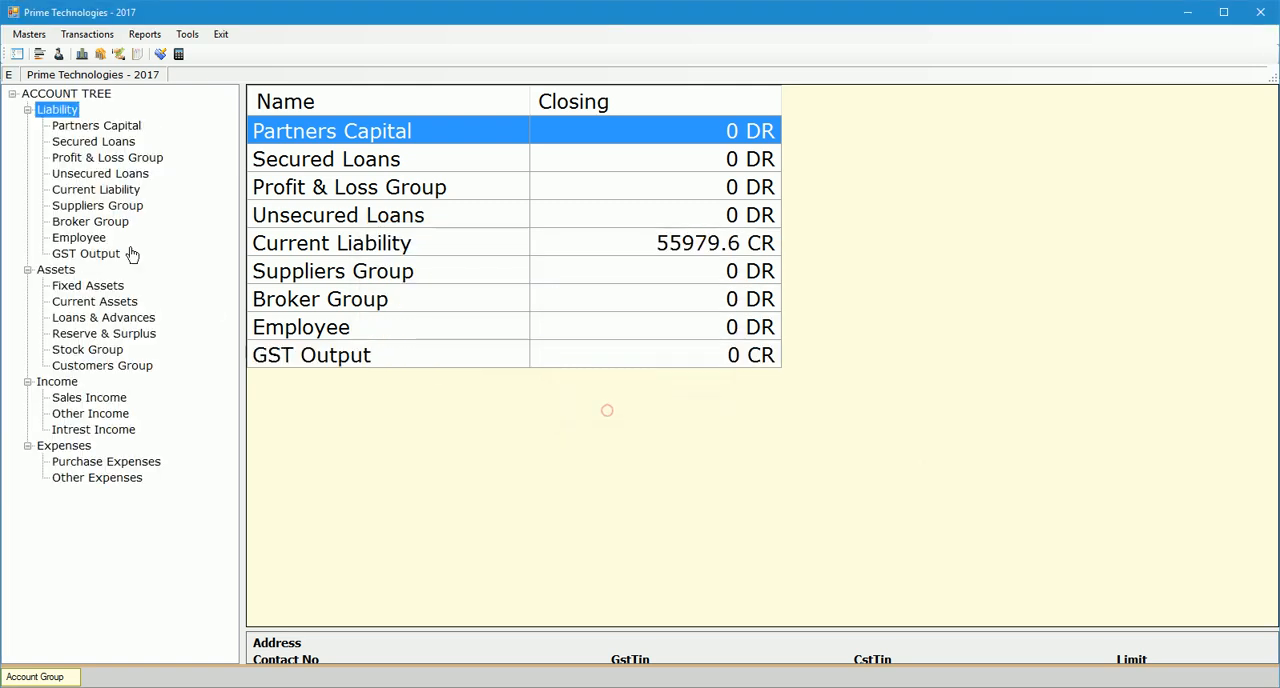
Create an active account group named GST Input under Assets in the account tree and close the group form.
click(52, 270)
right_click(52, 270)
click(100, 278)
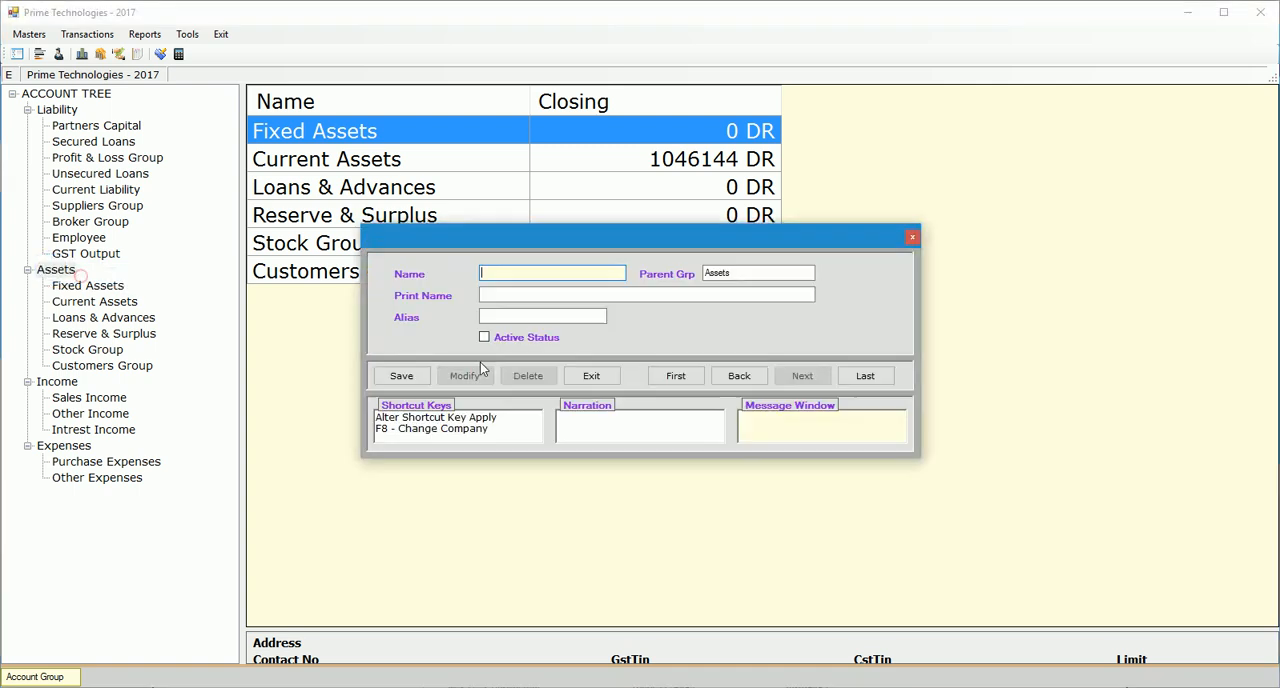
text(GST Input)
key(Return)
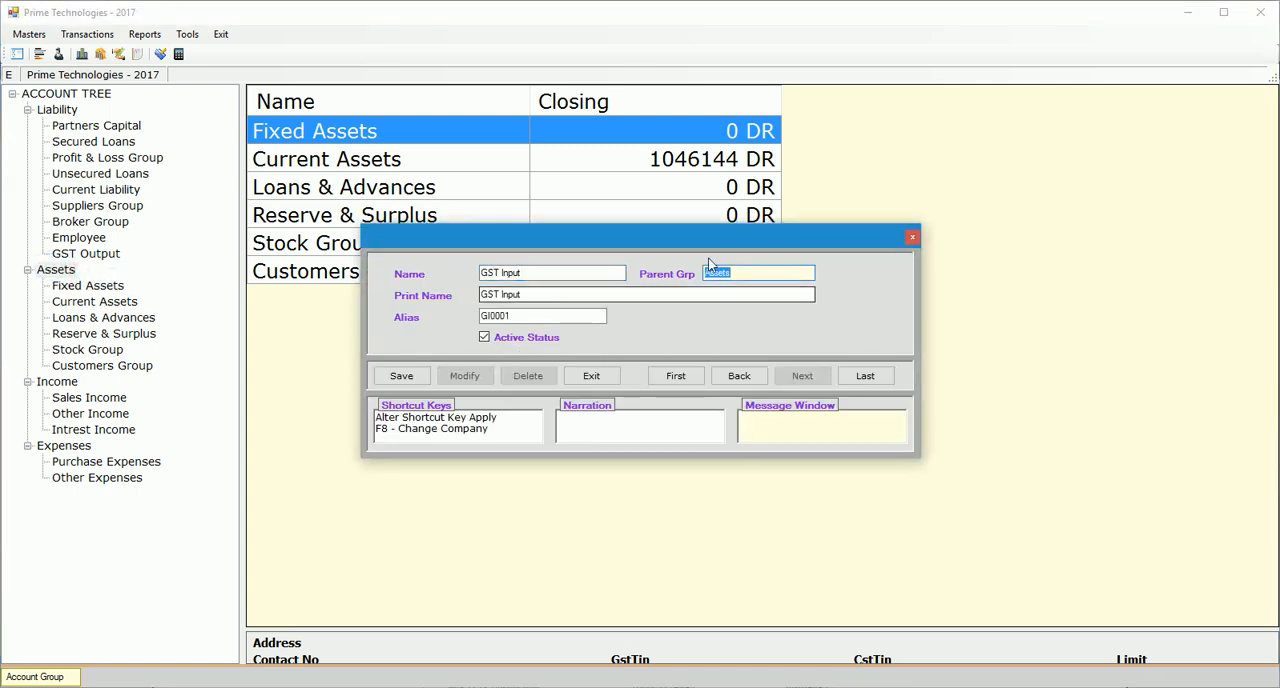
click(423, 377)
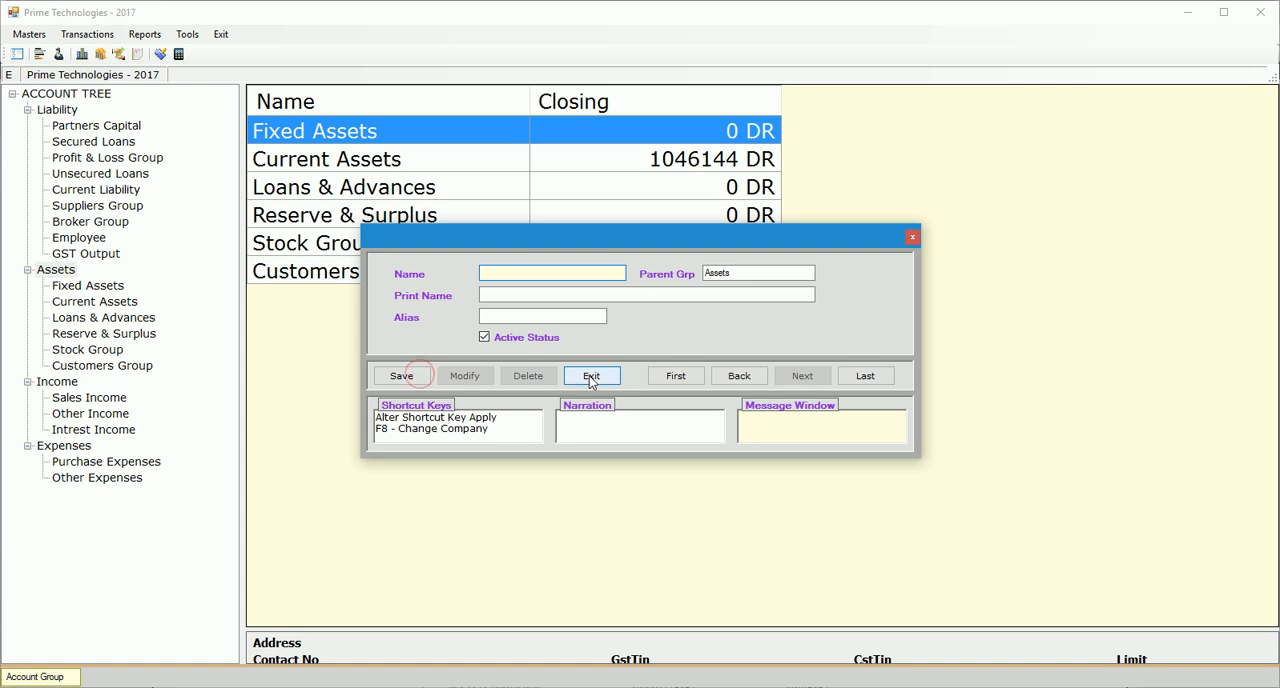
click(590, 376)
click(612, 407)
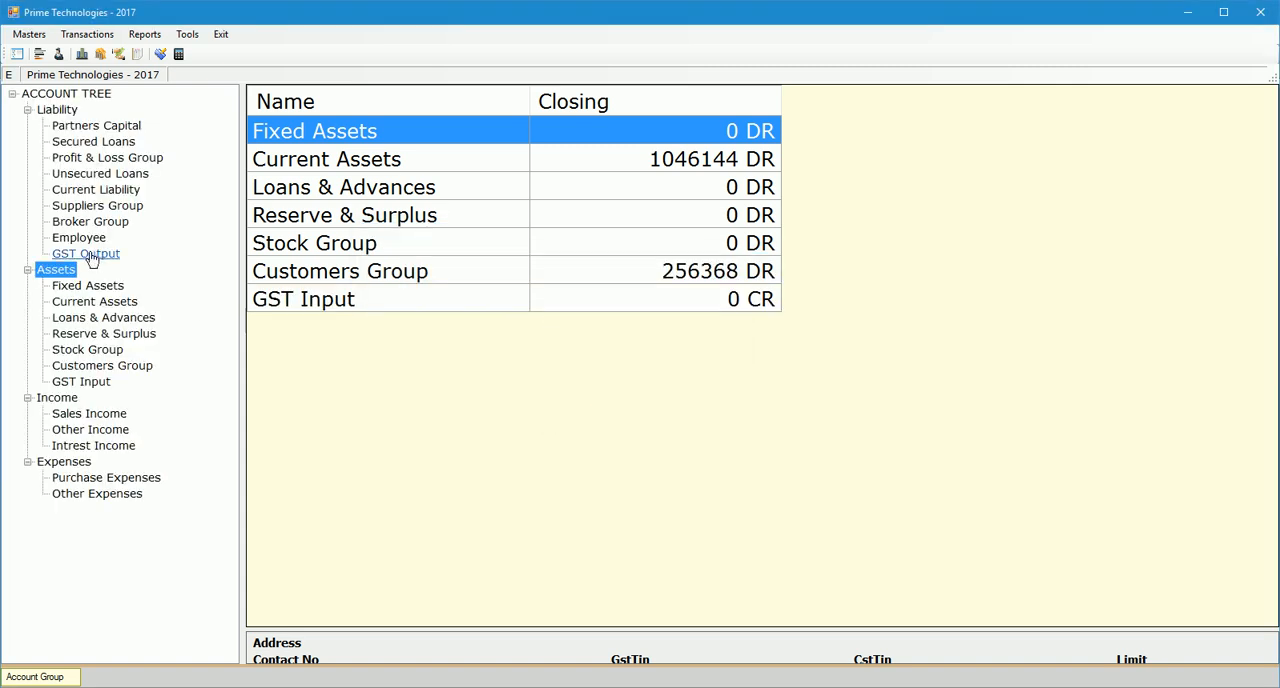
Create an account named S GST Output Account with account type GST in the GST Output group and save it.
click(89, 255)
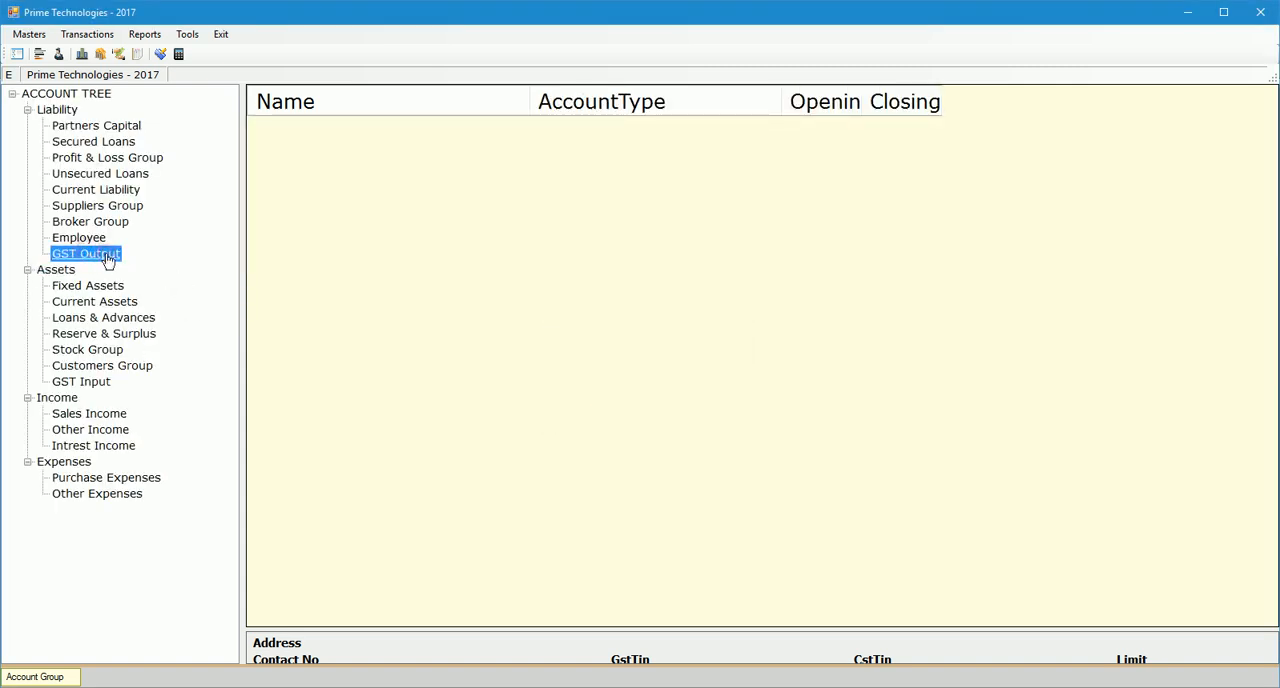
right_click(108, 260)
click(178, 263)
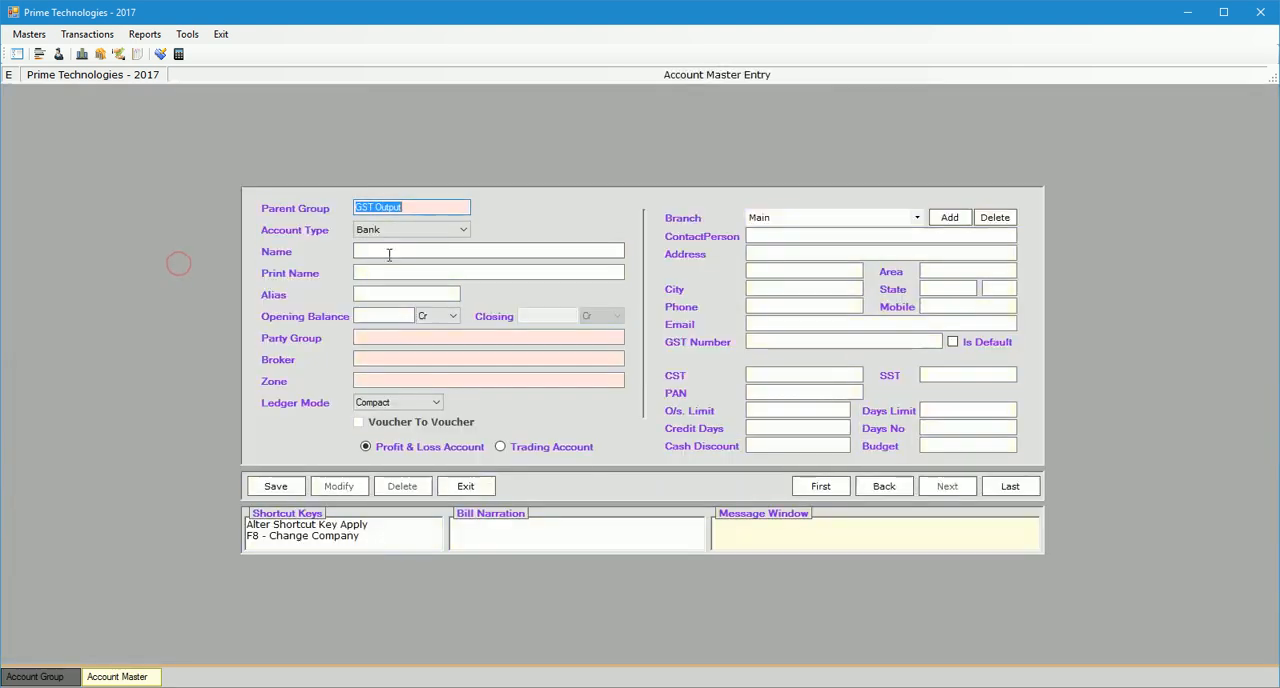
click(400, 229)
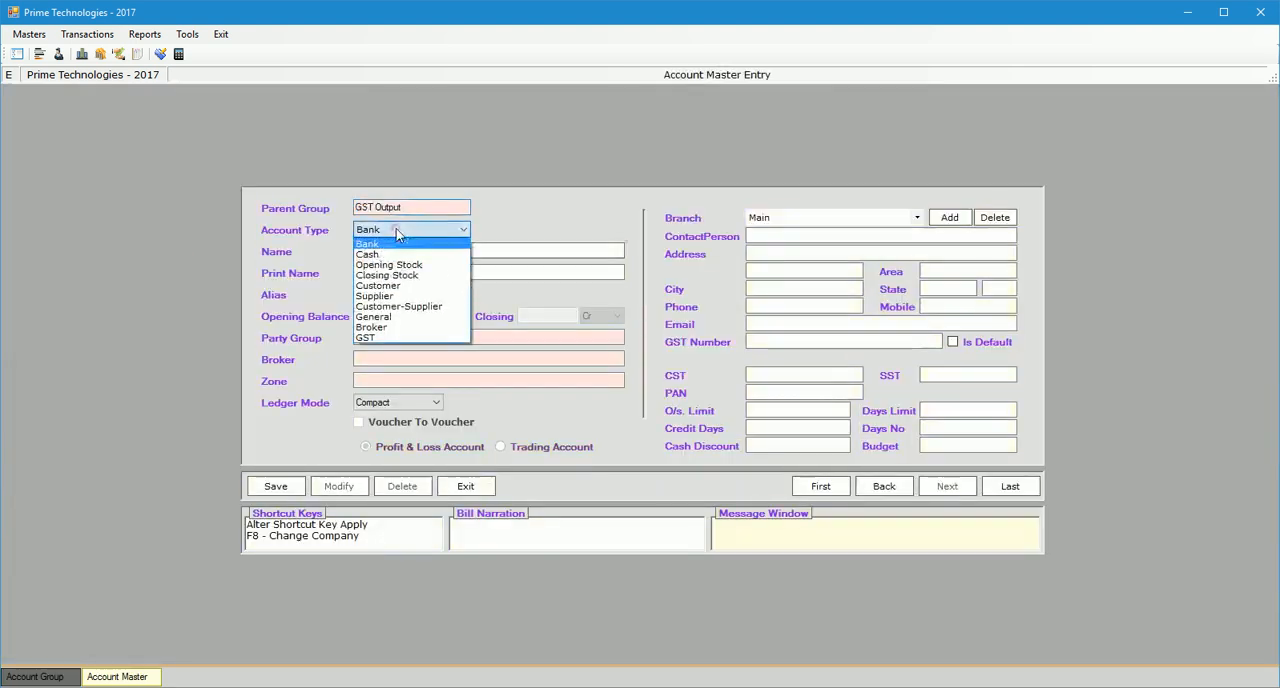
click(390, 339)
text(S GST)
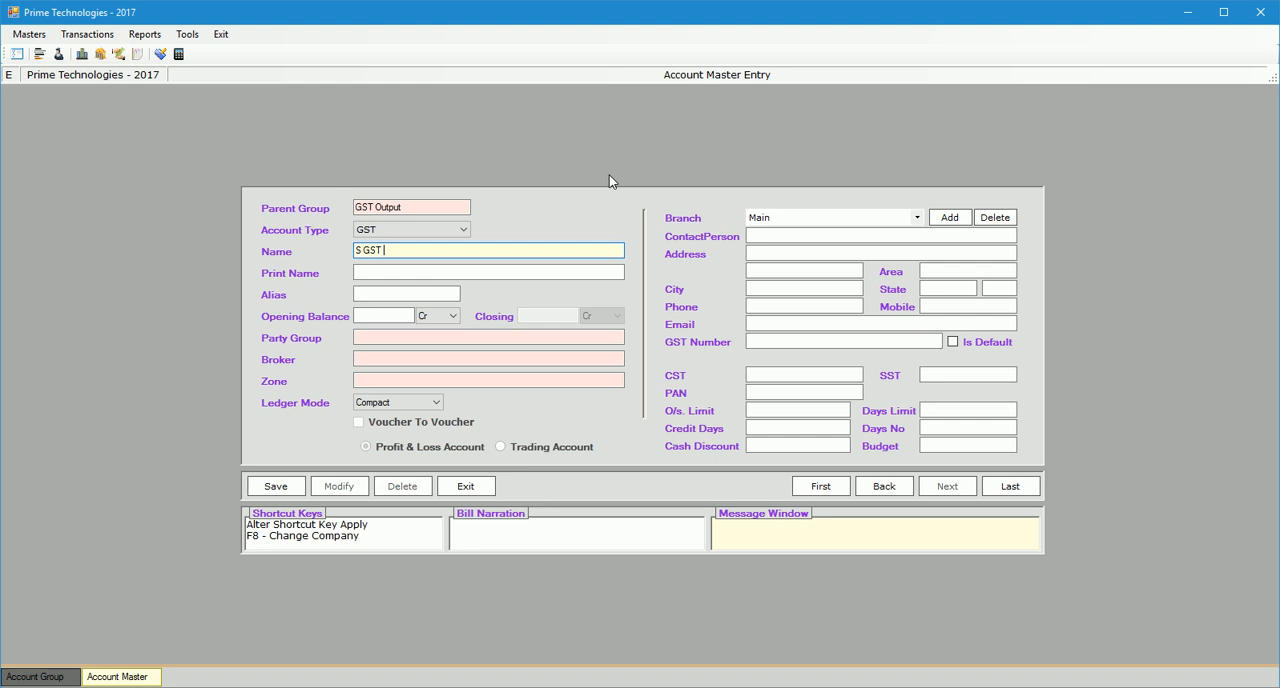
text( Inpu)
key(ctrl+shift+Left)
text(Output Account)
key(Return)
key(alt+s)
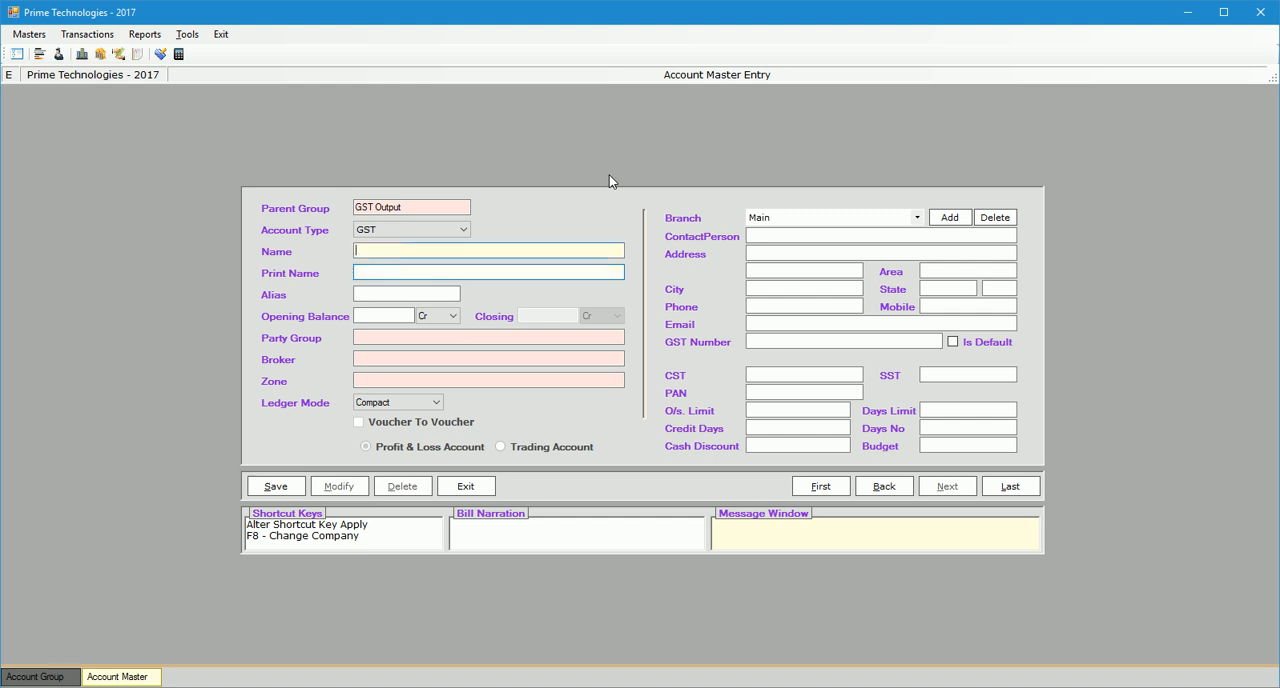
Add and save a GST-type account named C GST Output Account in the GST Output group.
text(C GST Output Account)
key(Return)
key(alt+s)
Add and save a GST-type account named I GST Output Account in the GST Output group.
text(I GST Output Account)
key(Return)
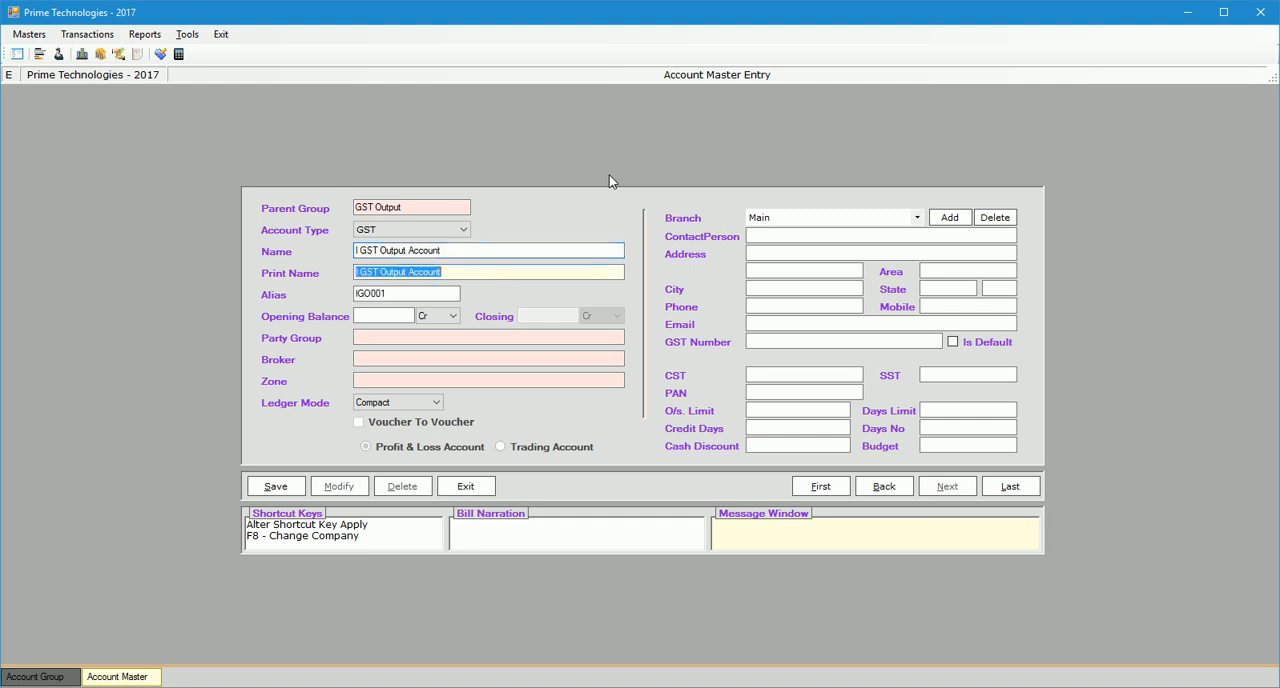
key(alt+s)
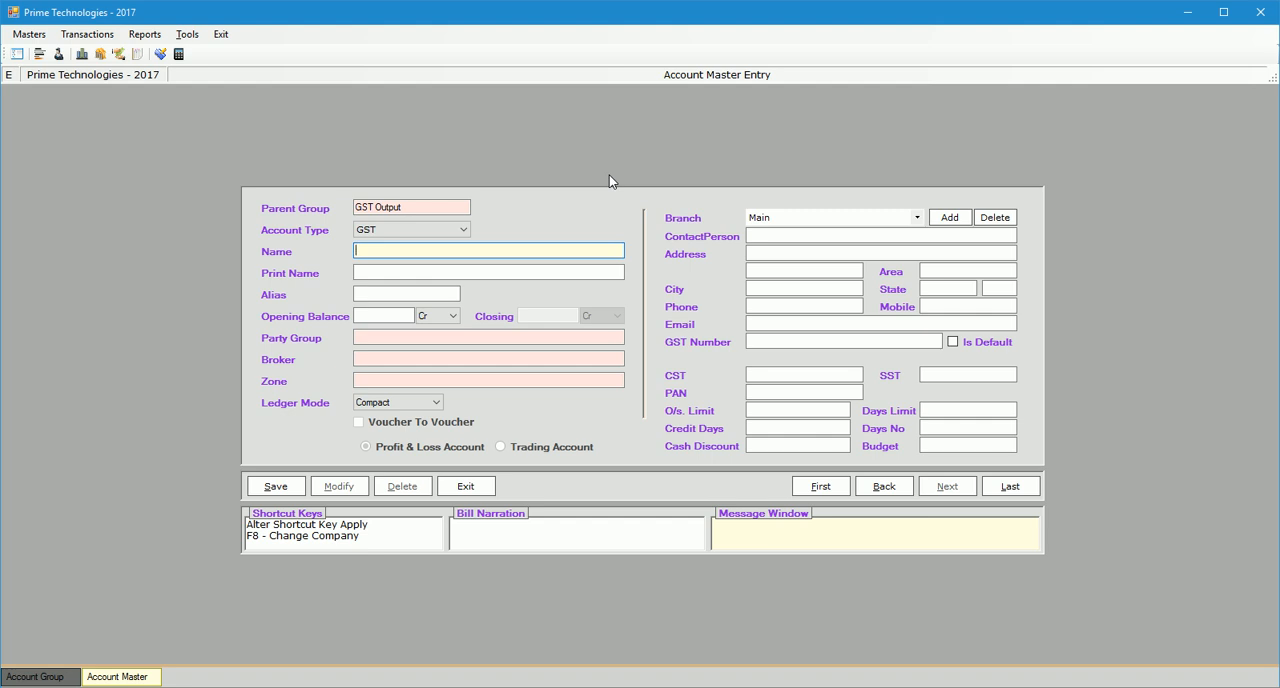
Add and save a GST-type account named S GST RCM Account in the GST Output group.
text(S GST RCM Account)
key(Return)
key(alt+s)
Add and save a GST-type account named C GST RCM Account in the GST Output group.
text(C GST RCM Account)
key(Return)
key(alt+s)
Save a GST-type account named I GST RCM Account in the GST Output group, then close the form and list that group's accounts.
text(I GST RCM Account)
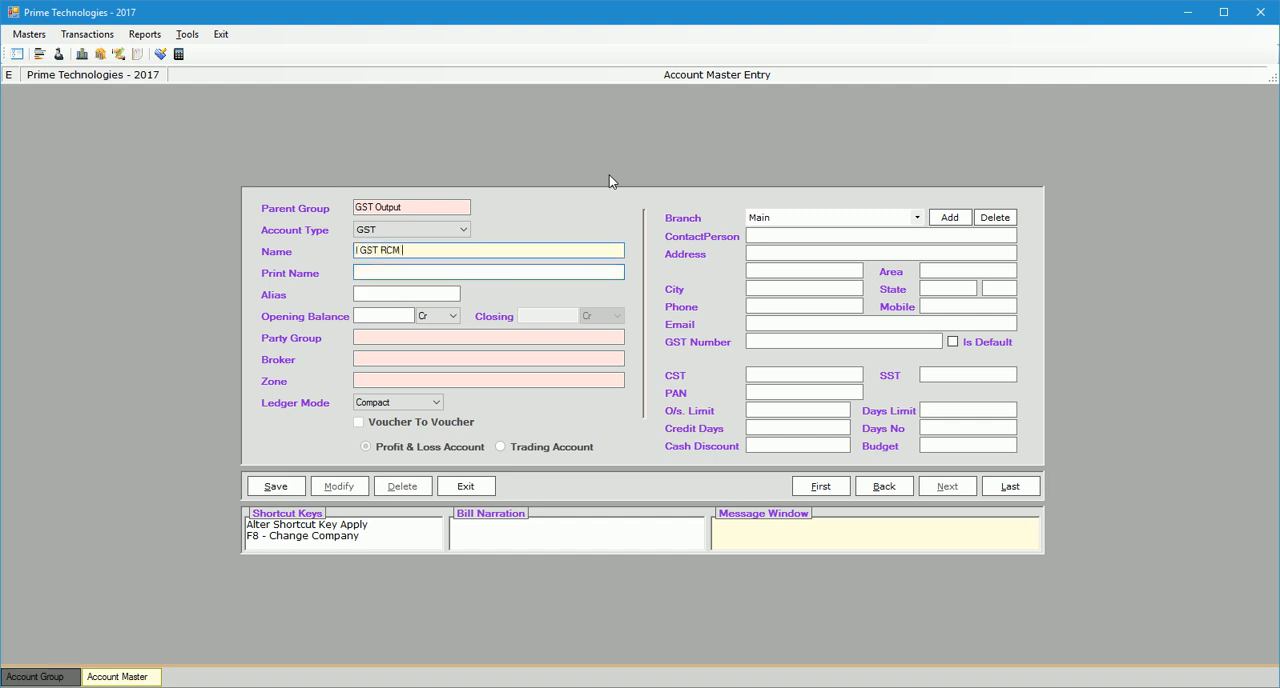
key(Return)
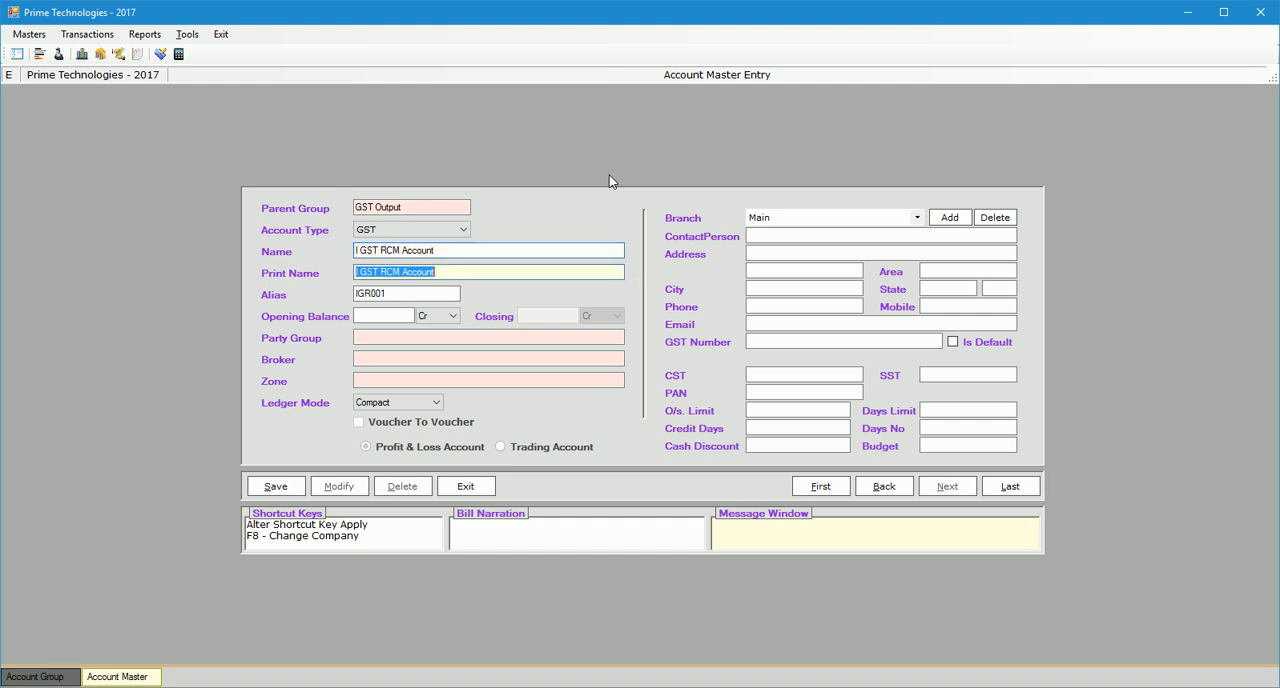
key(alt+s)
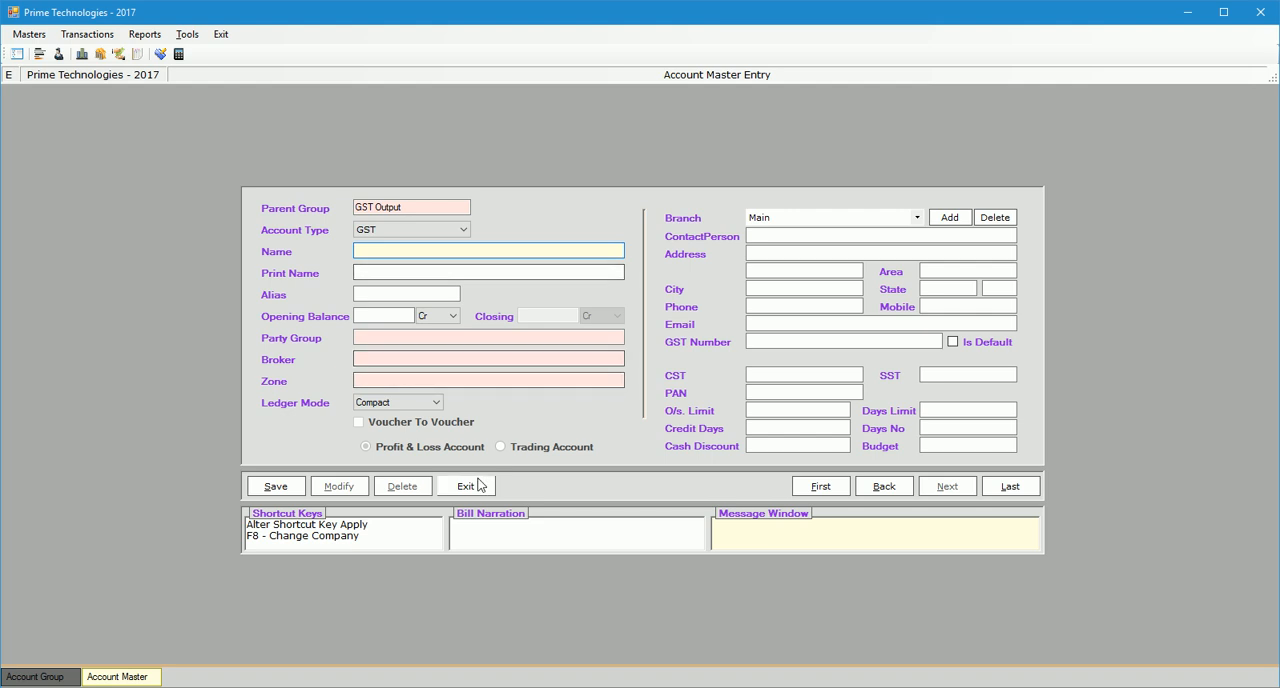
click(466, 486)
click(610, 408)
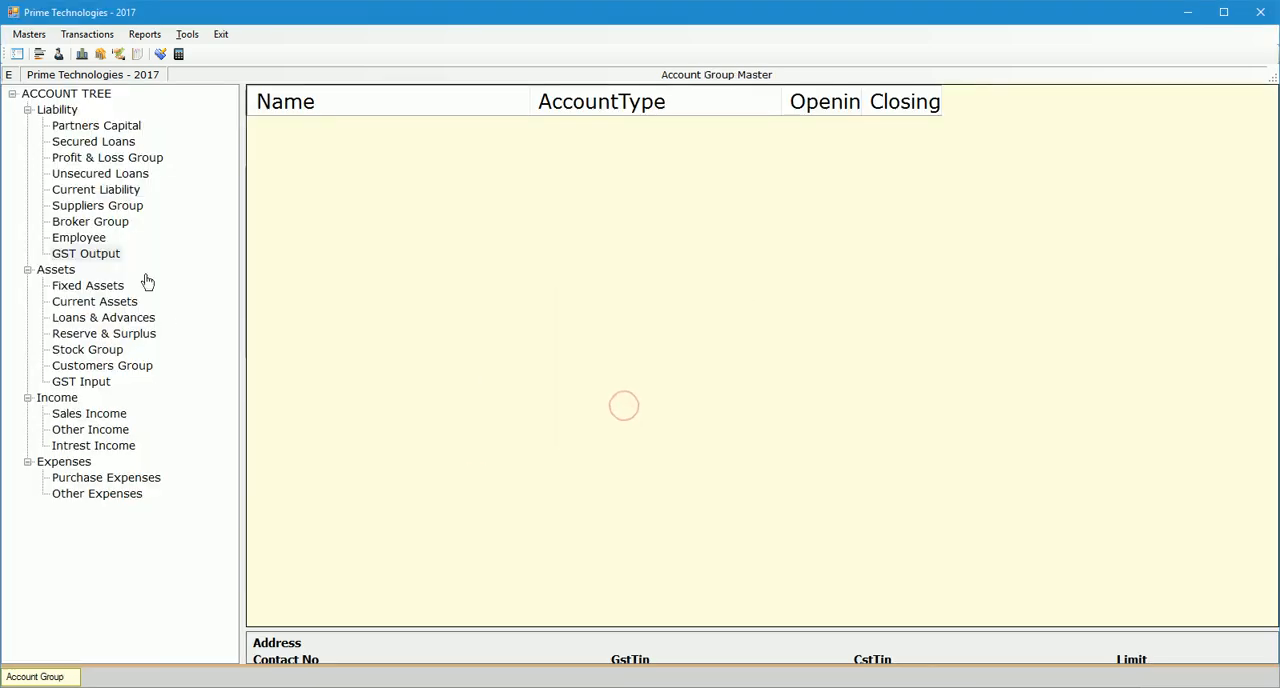
click(86, 254)
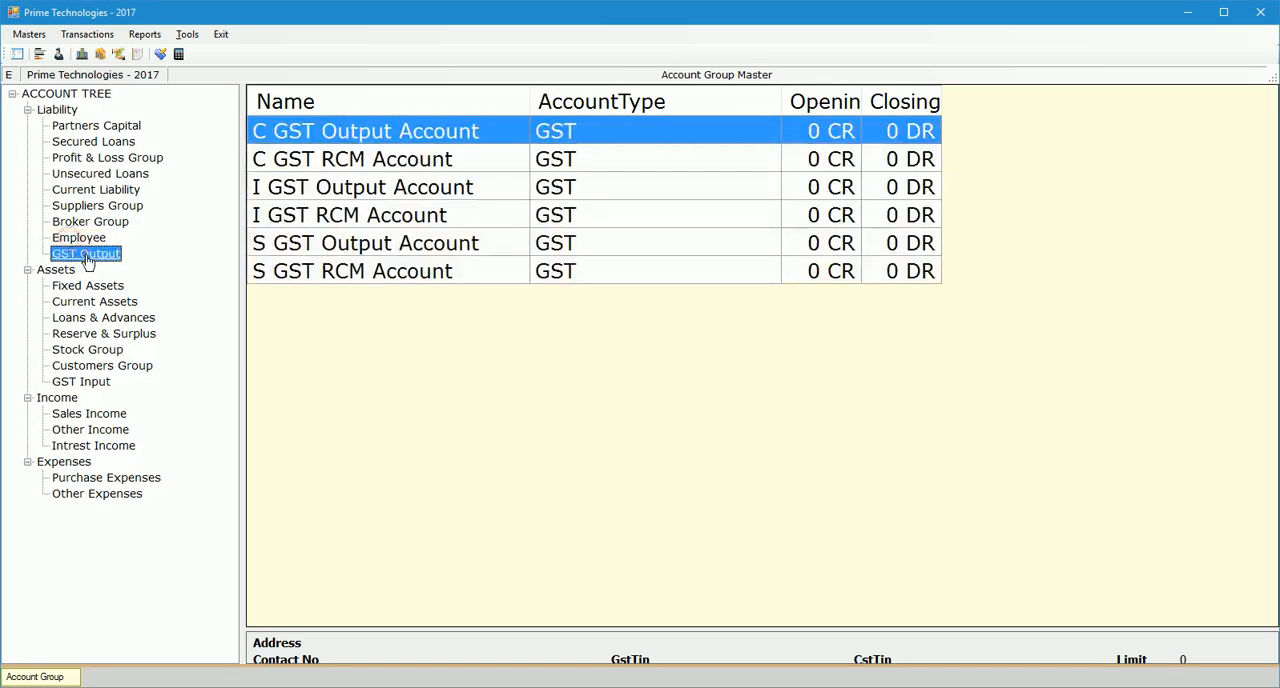
Create an account named S GST Input Account with account type GST in the GST Input group and save it.
click(88, 384)
right_click(89, 386)
click(130, 391)
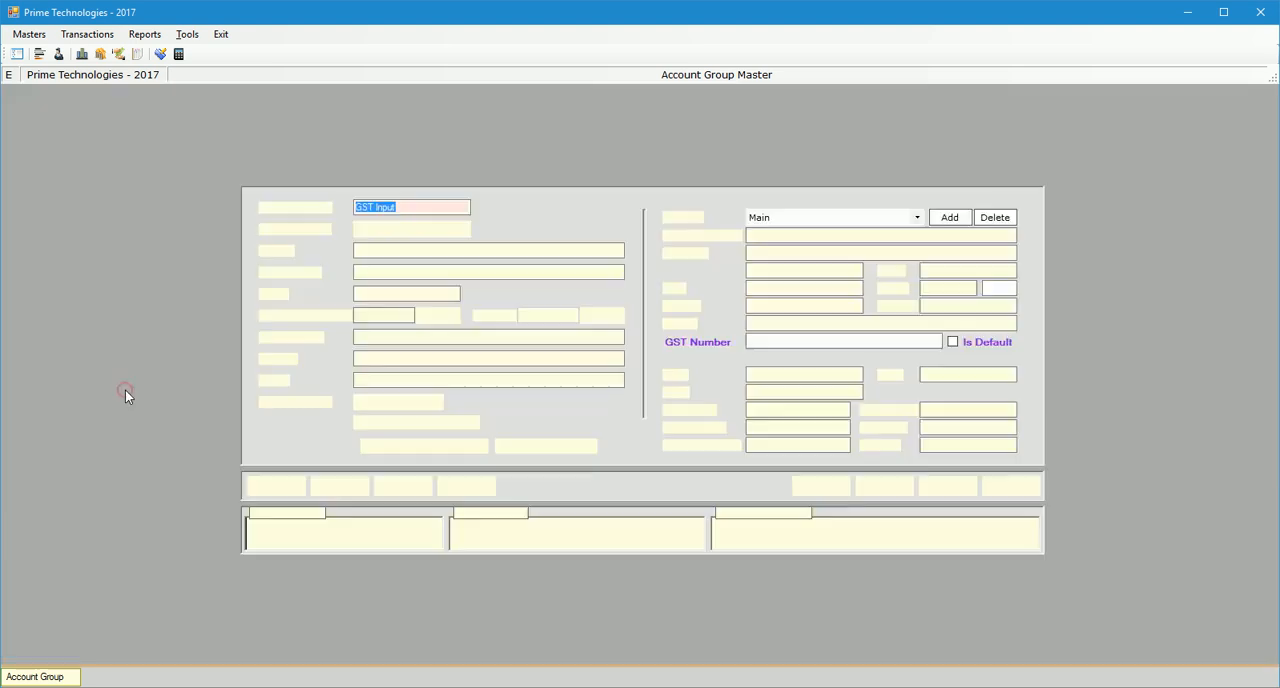
click(392, 235)
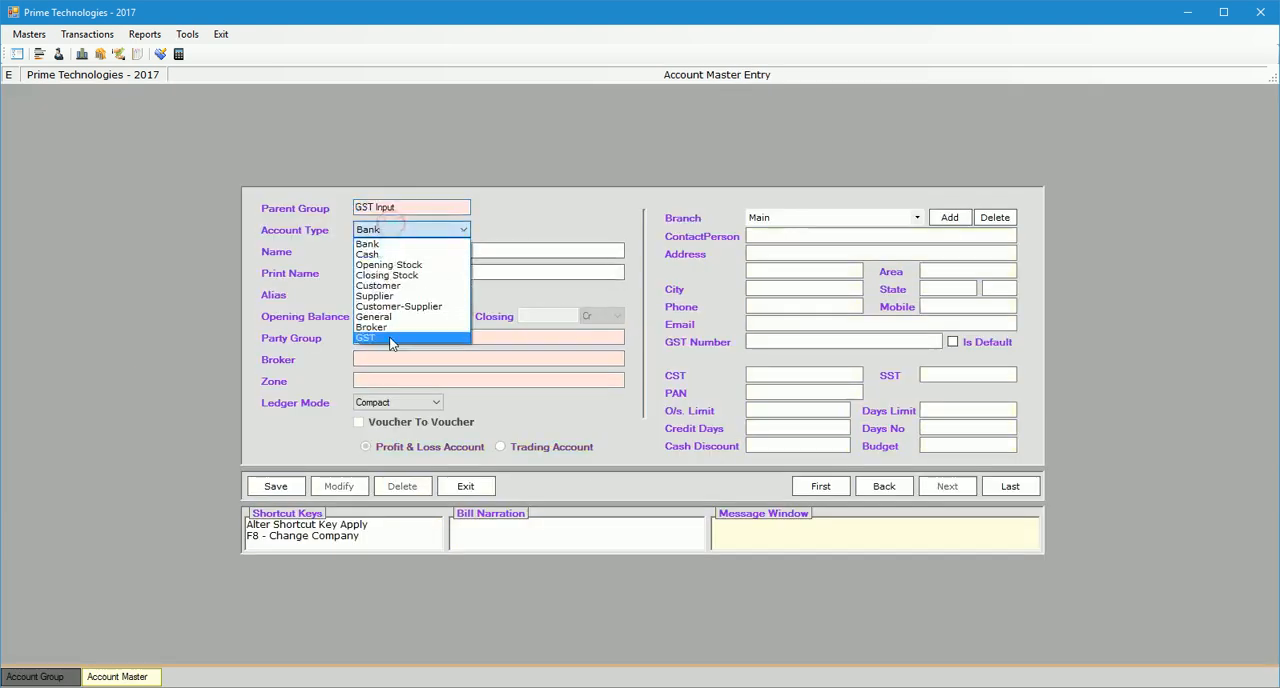
click(388, 338)
click(390, 251)
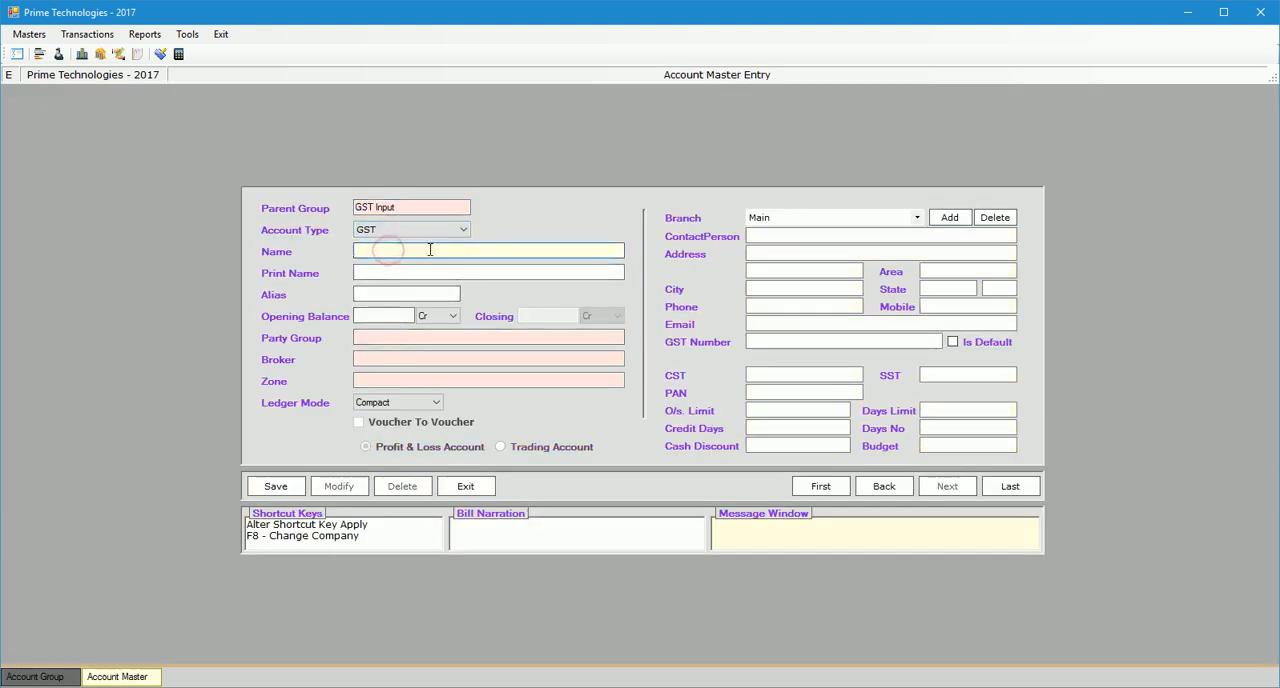
text(S GST I)
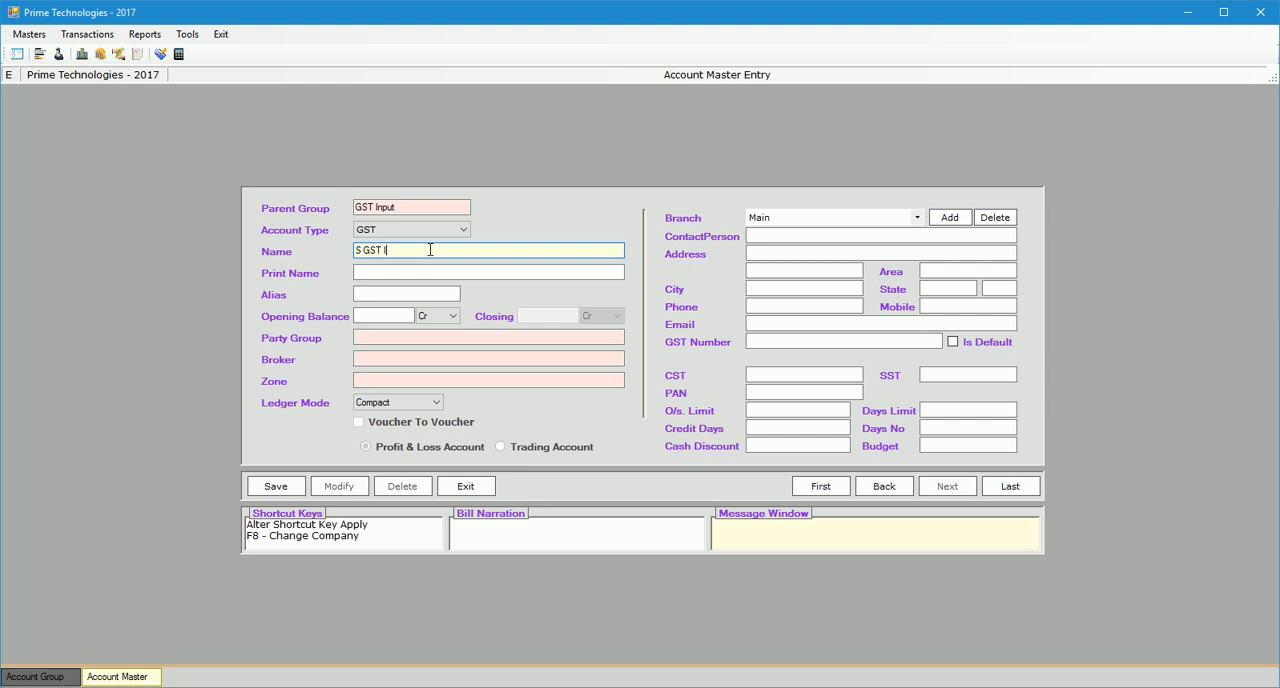
text(ccount)
key(Return)
key(alt+s)
Add and save a GST-type account named C GST Input Account in the GST Input group.
text(C GST input Account)
key(Return)
key(alt+s)
Add and save a GST-type account named I GST Input Account in the GST Input group.
key(ctrl+shift+Left)
text(Input Account)
key(Return)
key(alt+s)
Save a GST-type account named GST Paid On Advance Receipt in the GST Input group and close the account form.
text(GST Paid On Advance Receipt)
key(Return)
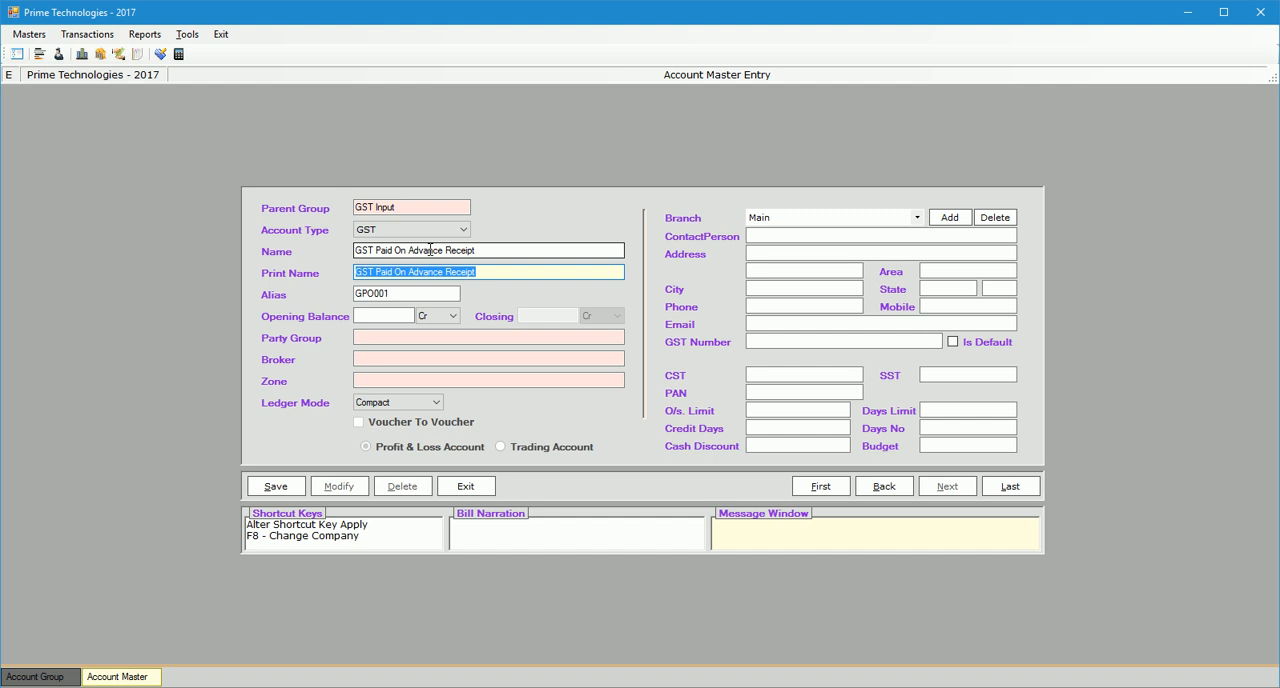
key(alt+s)
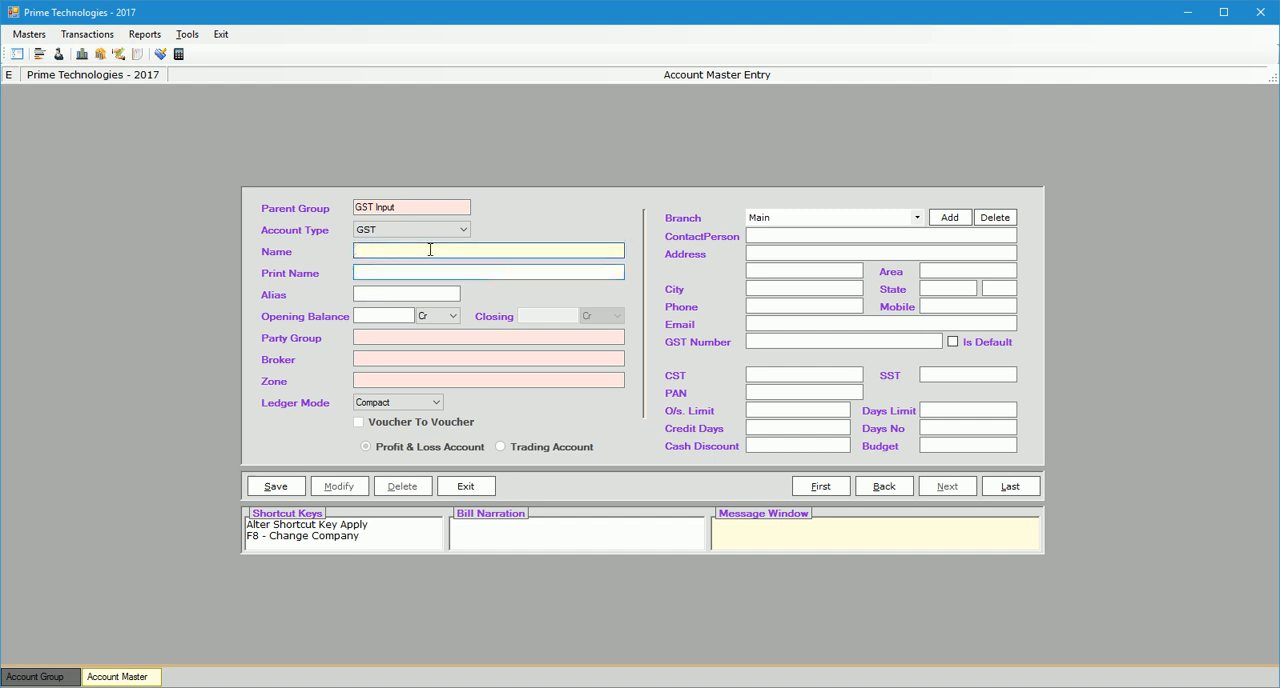
key(Escape)
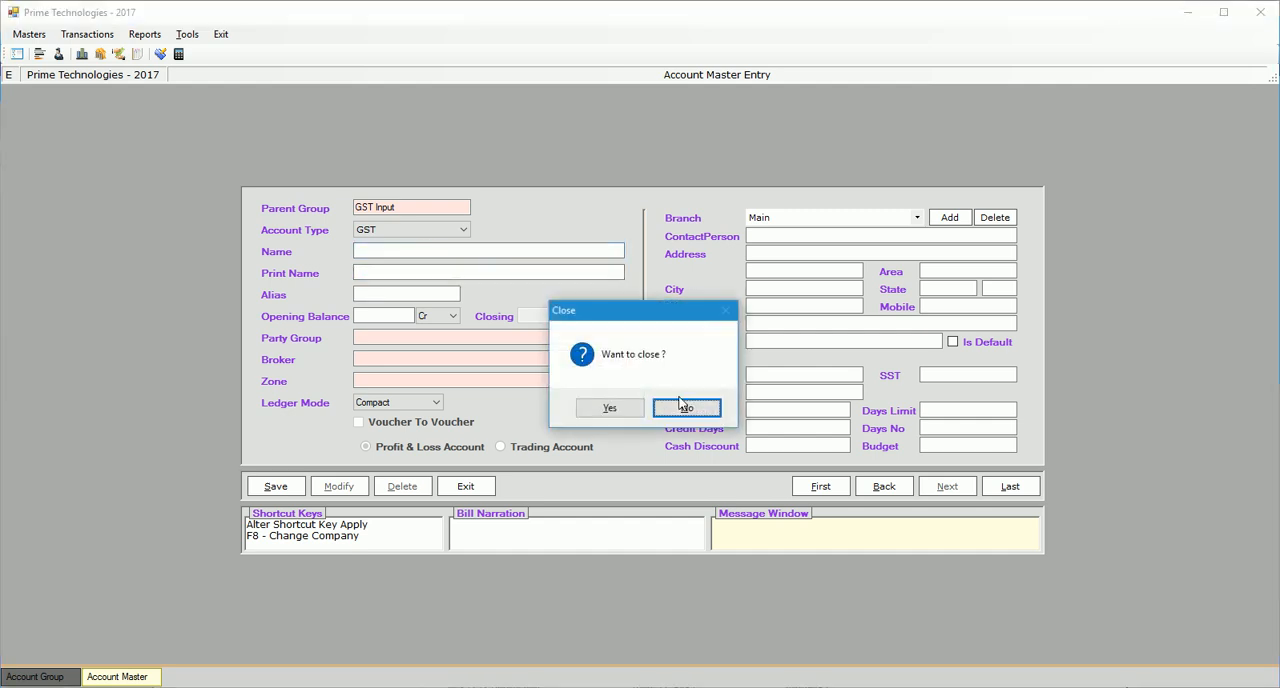
click(609, 408)
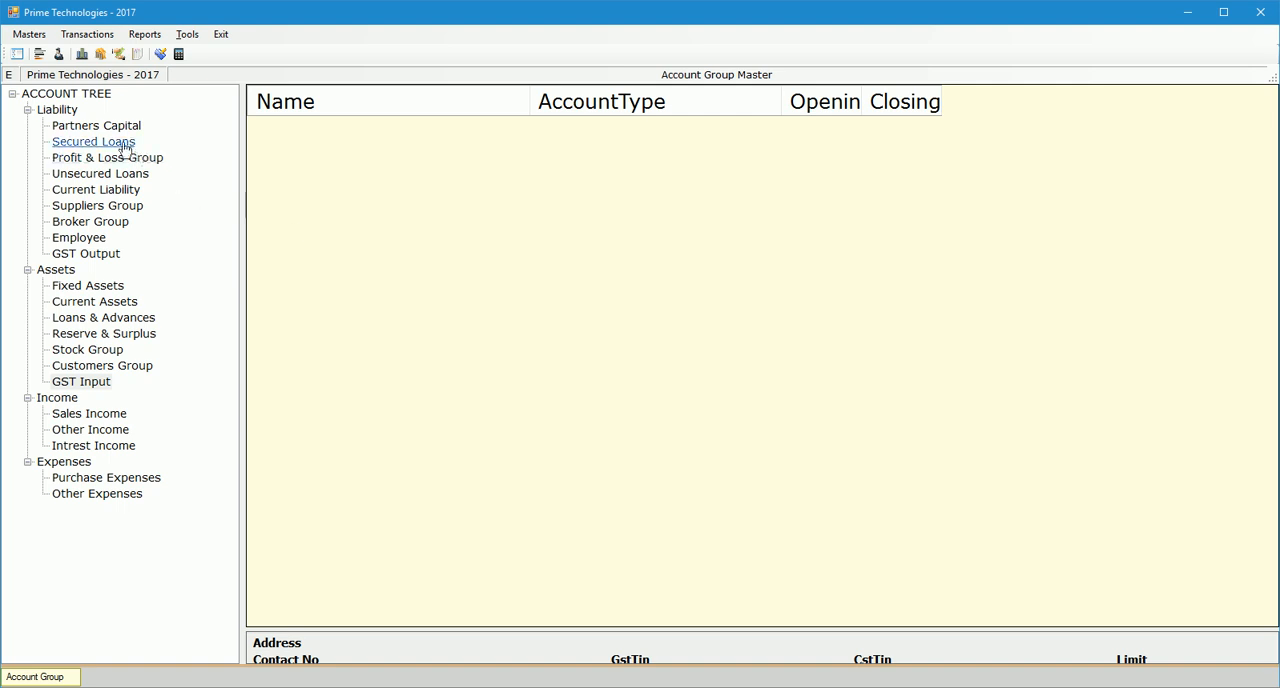
Open the Supplier Name account in the Suppliers Group and examine its state, state code and GST number fields.
click(114, 206)
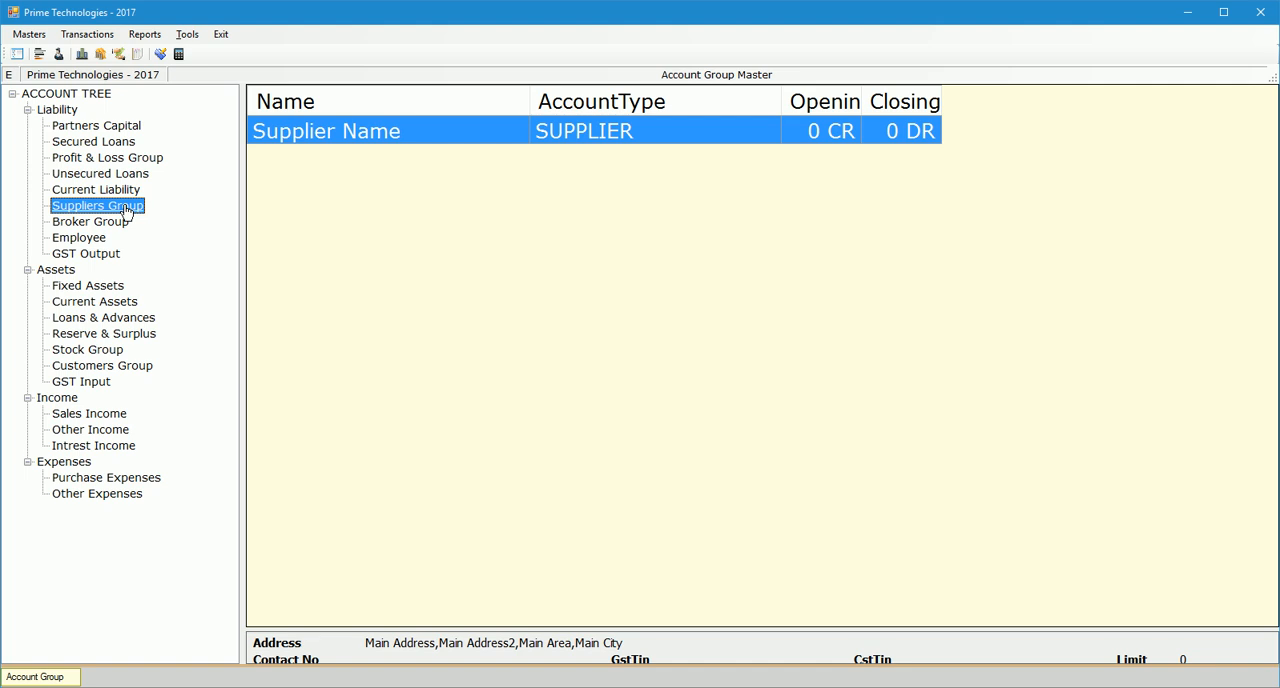
right_click(411, 129)
click(468, 156)
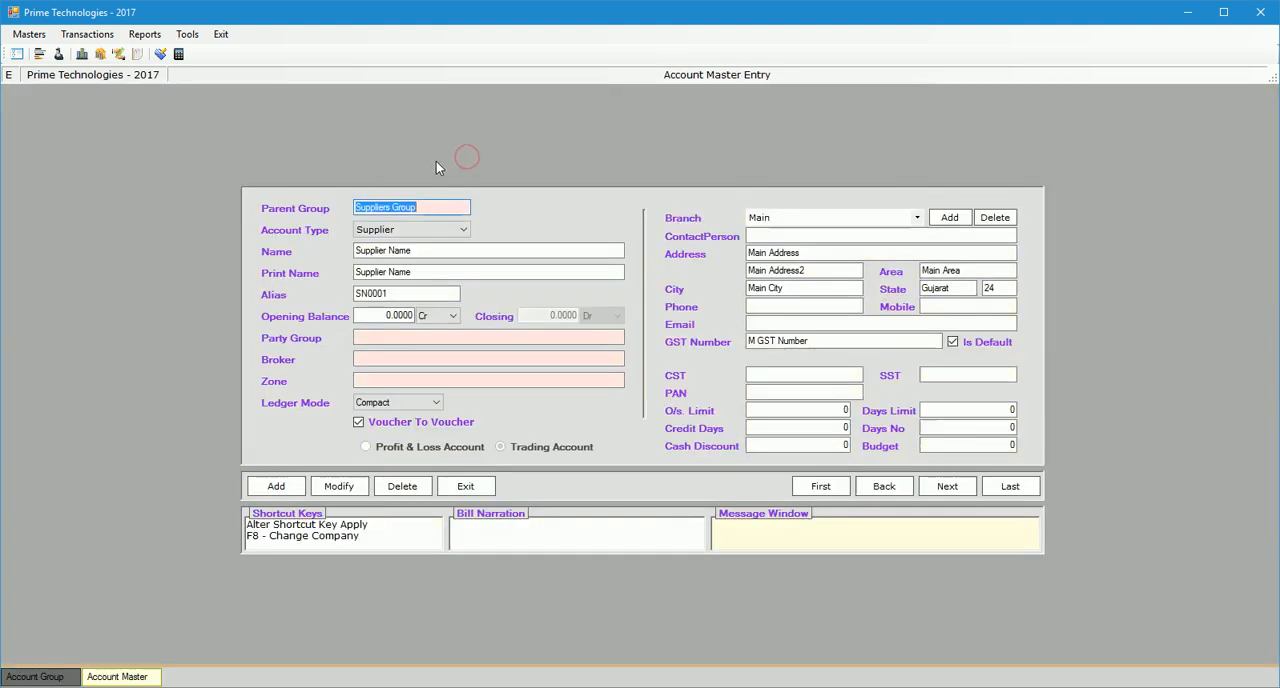
double_click(952, 289)
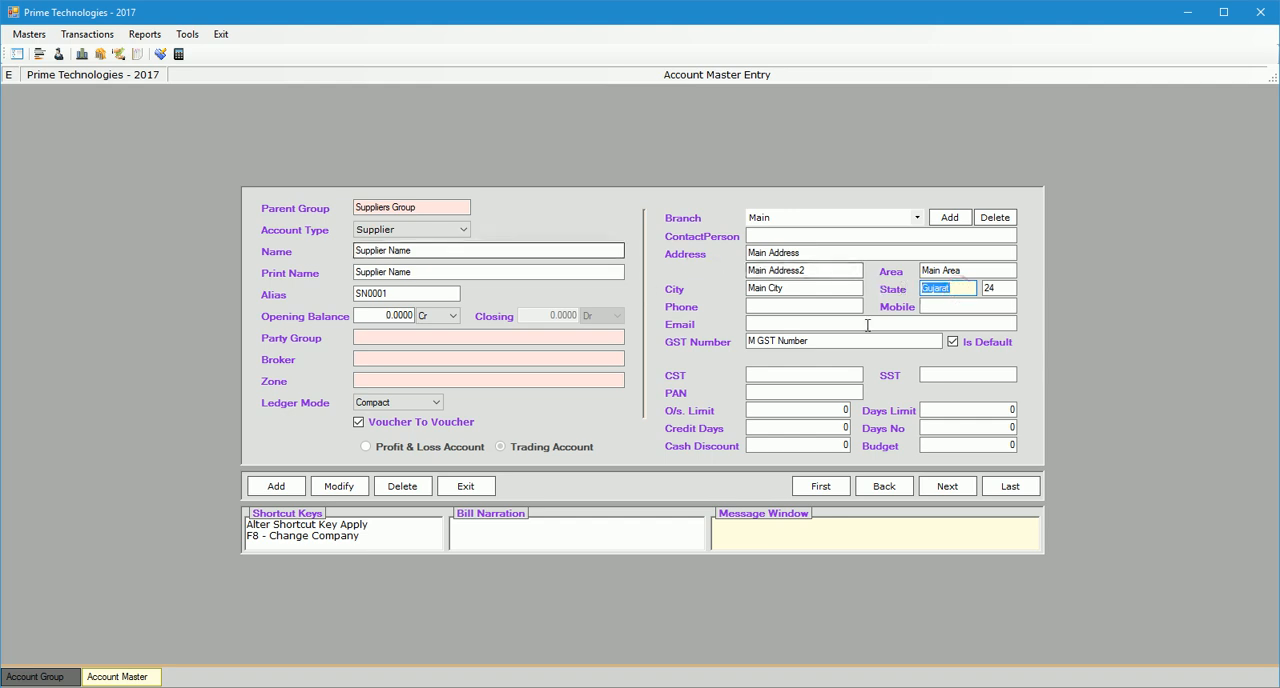
click(961, 289)
drag(961, 291, 909, 290)
drag(1001, 287, 962, 287)
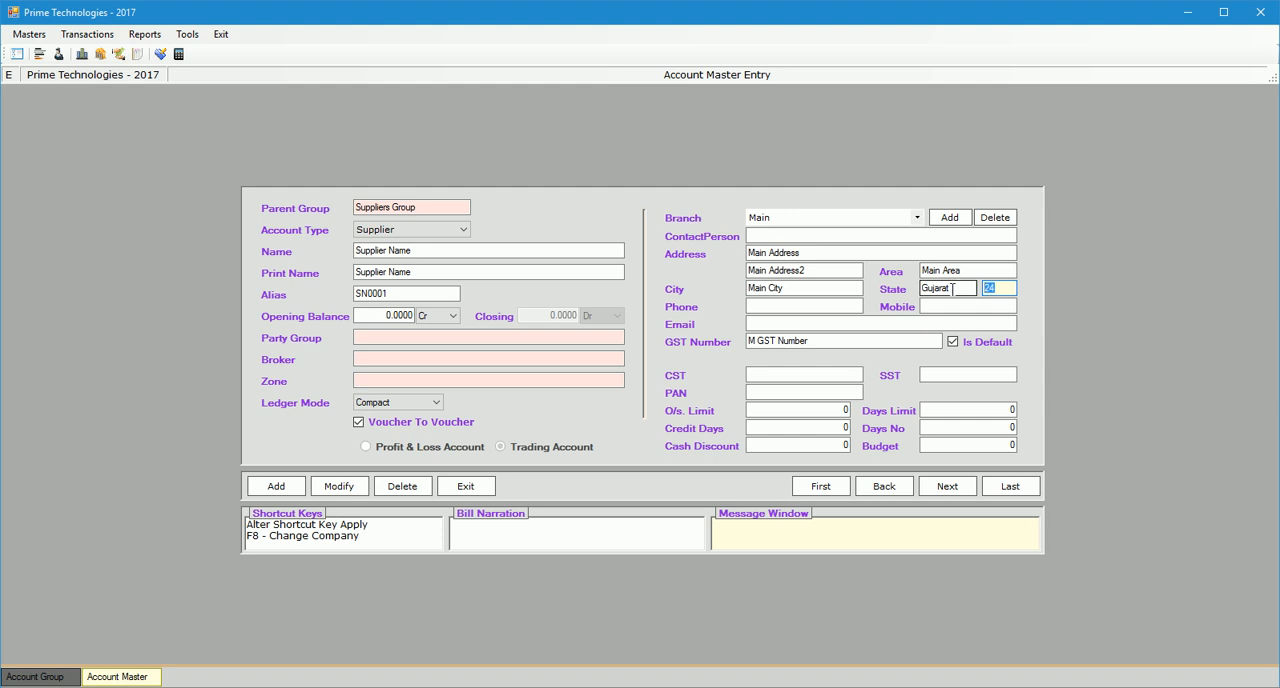
drag(834, 344, 694, 334)
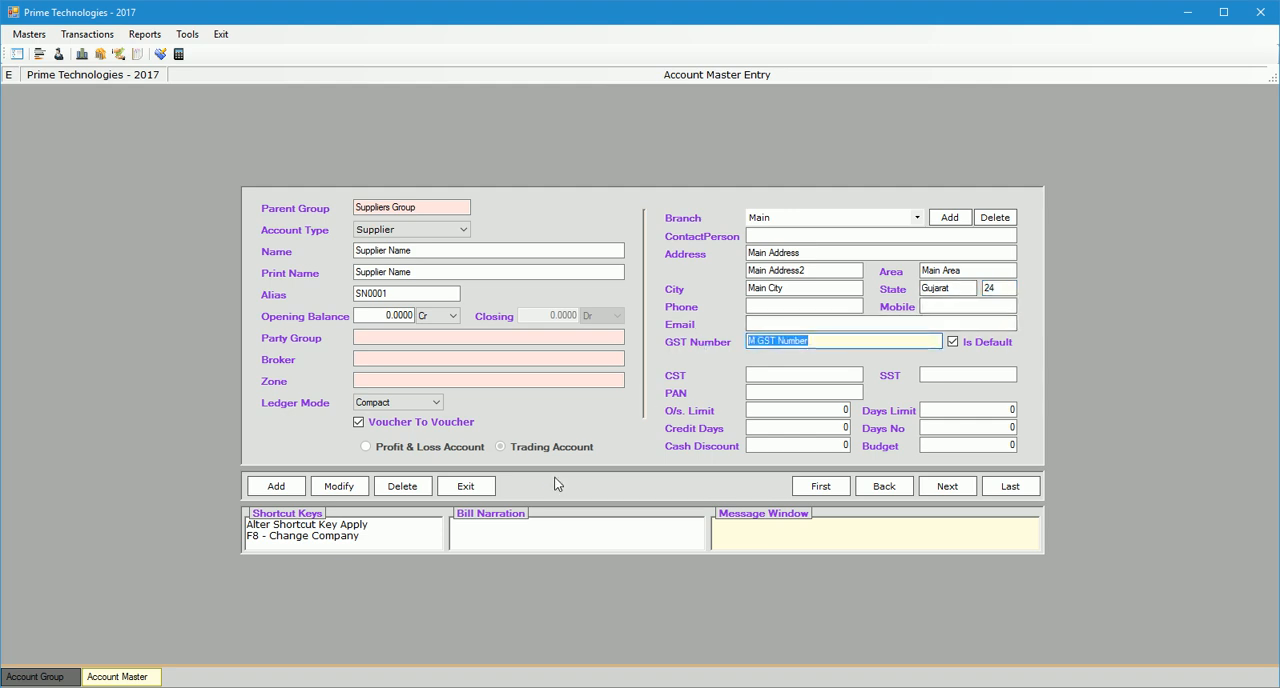
Close the supplier's account form and open the AVKAR GLOW SIGN account in the Customers Group for modification.
click(465, 486)
click(610, 409)
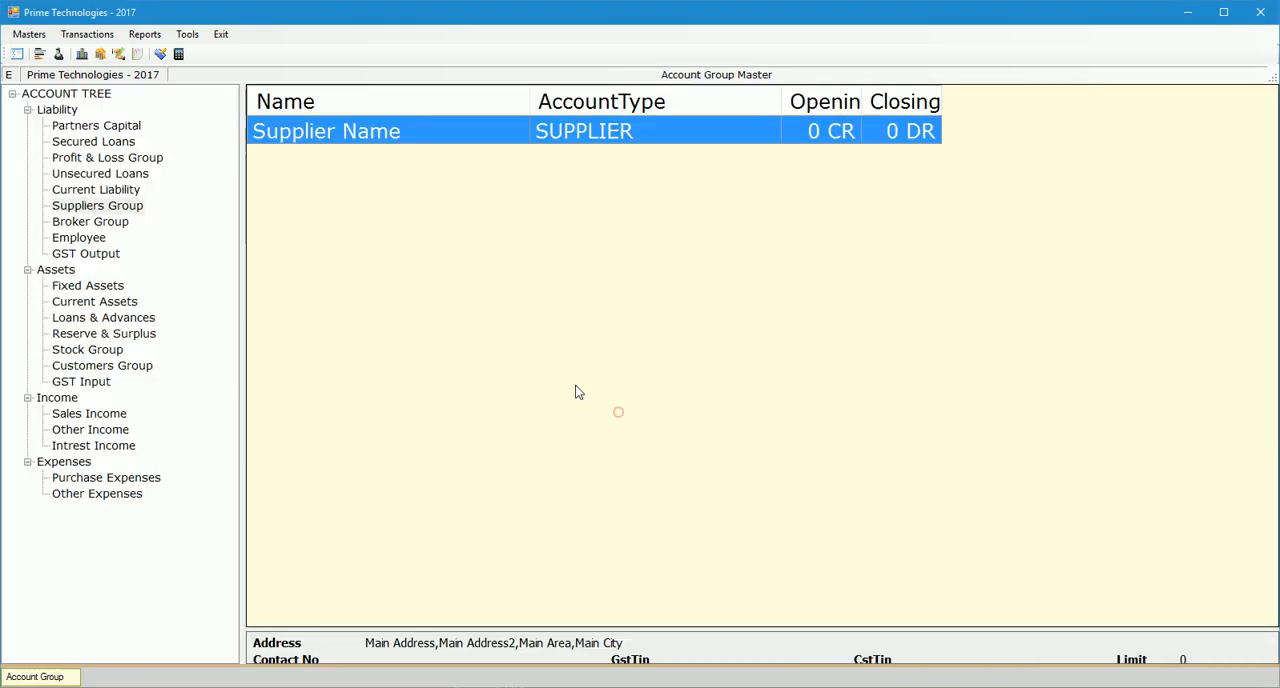
click(140, 368)
click(352, 327)
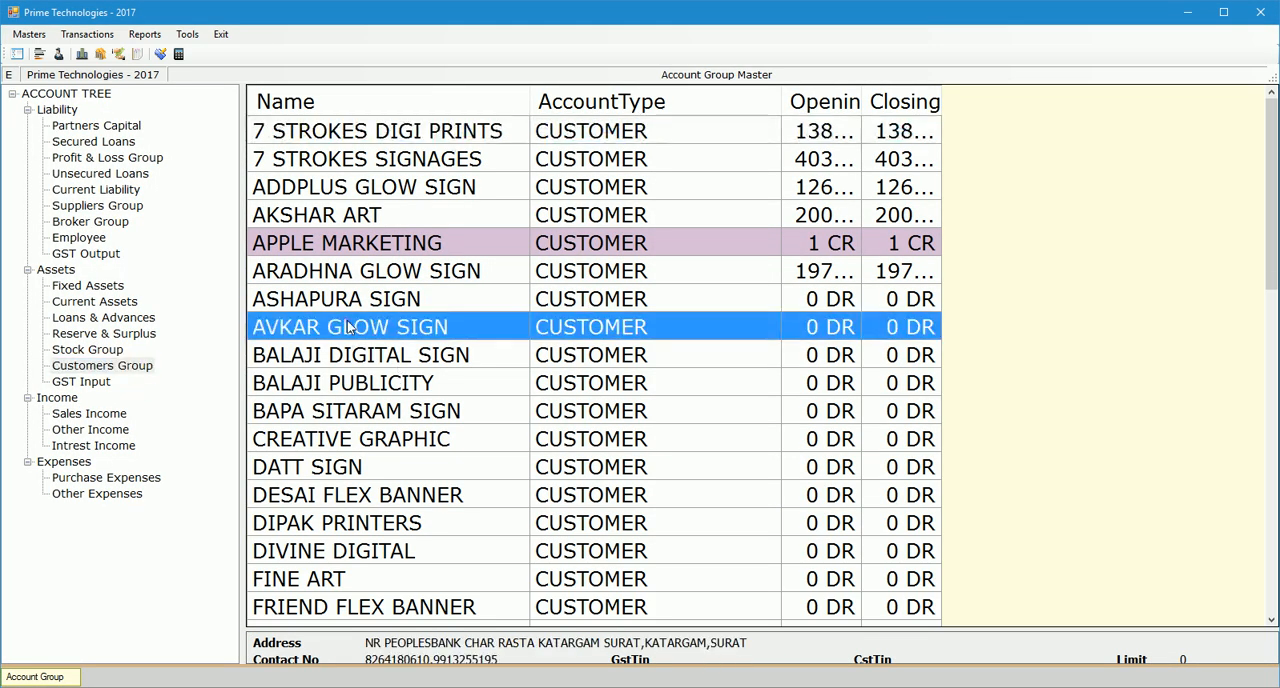
right_click(357, 332)
click(398, 354)
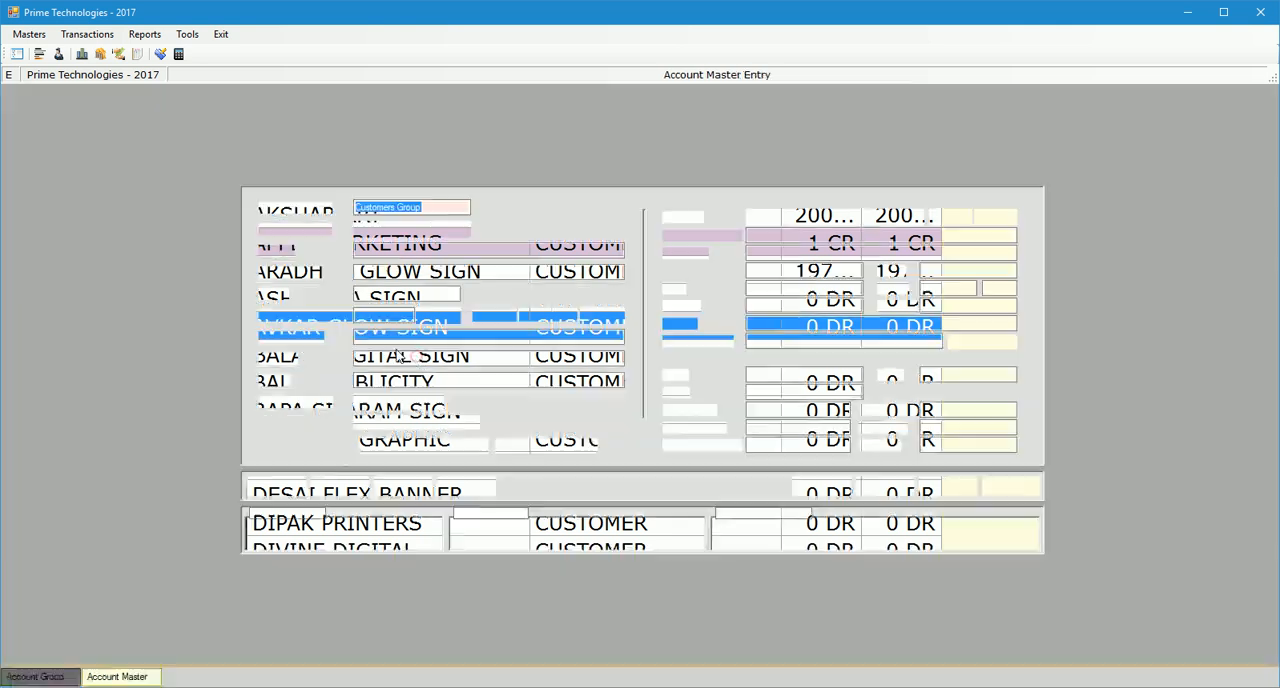
Set the AVKAR GLOW SIGN account's state code to 24 and its GST number to PartyGSTIN.
click(965, 287)
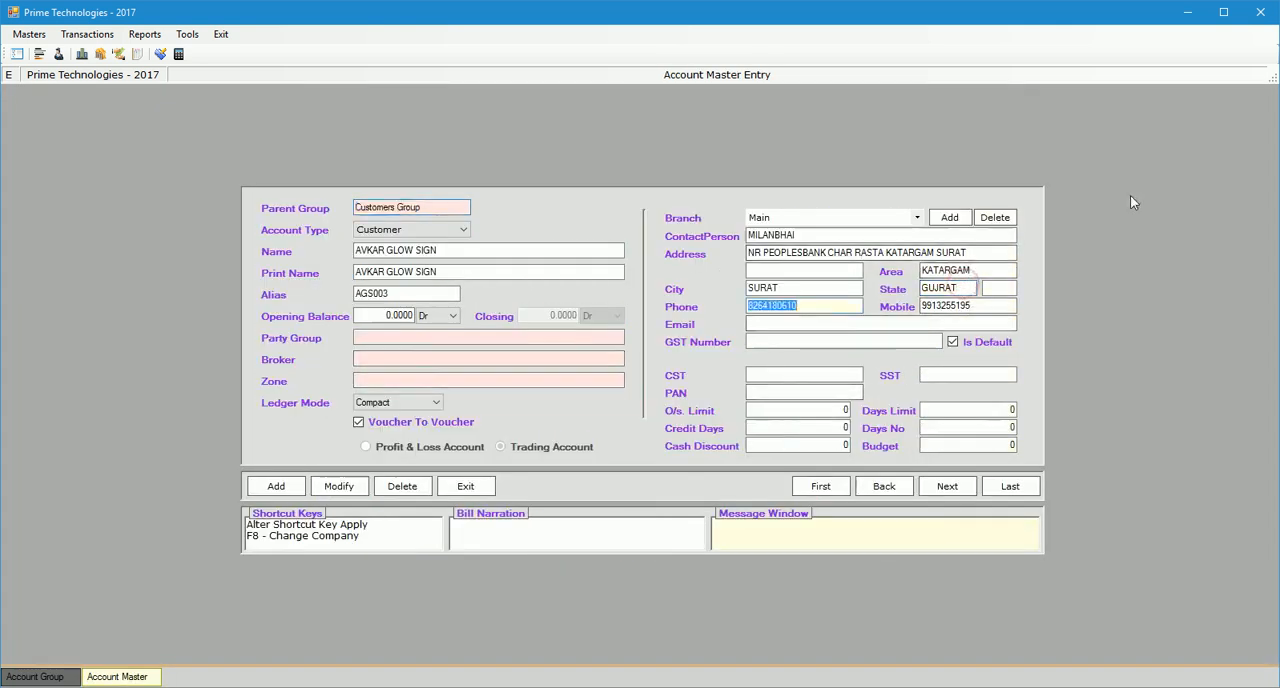
click(998, 288)
text(24)
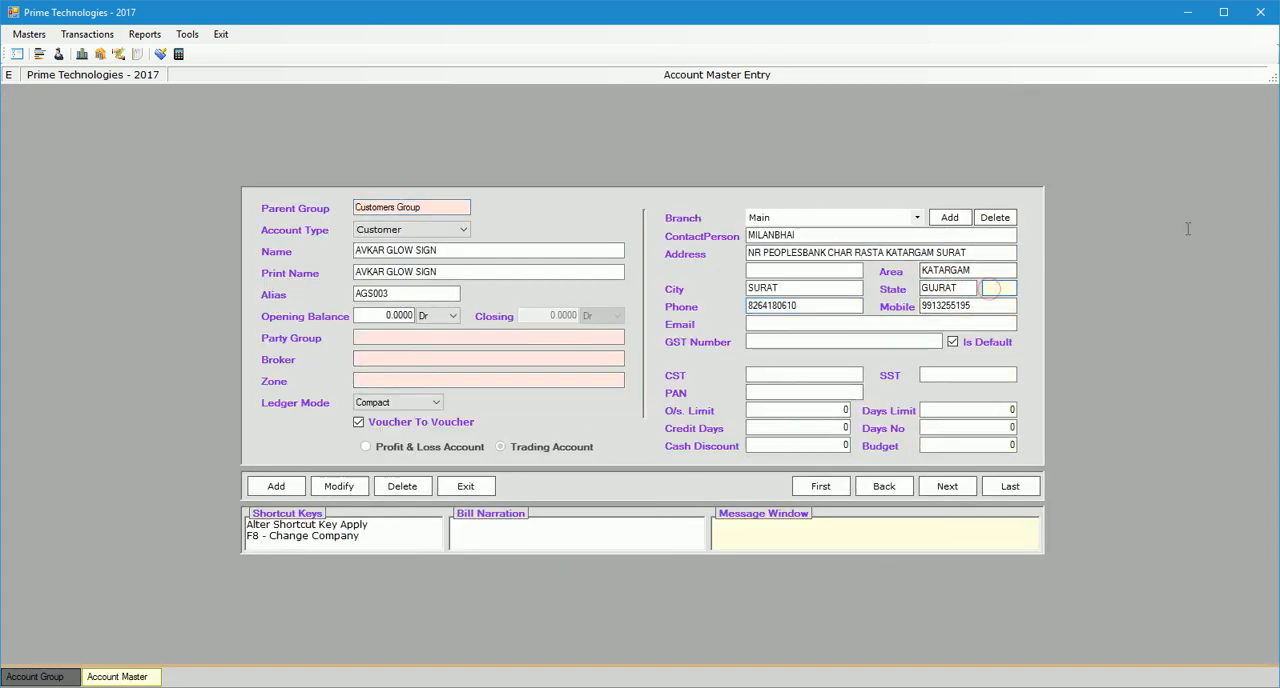
click(823, 341)
text(AV)
key(BackSpace)
key(BackSpace)
key(BackSpace)
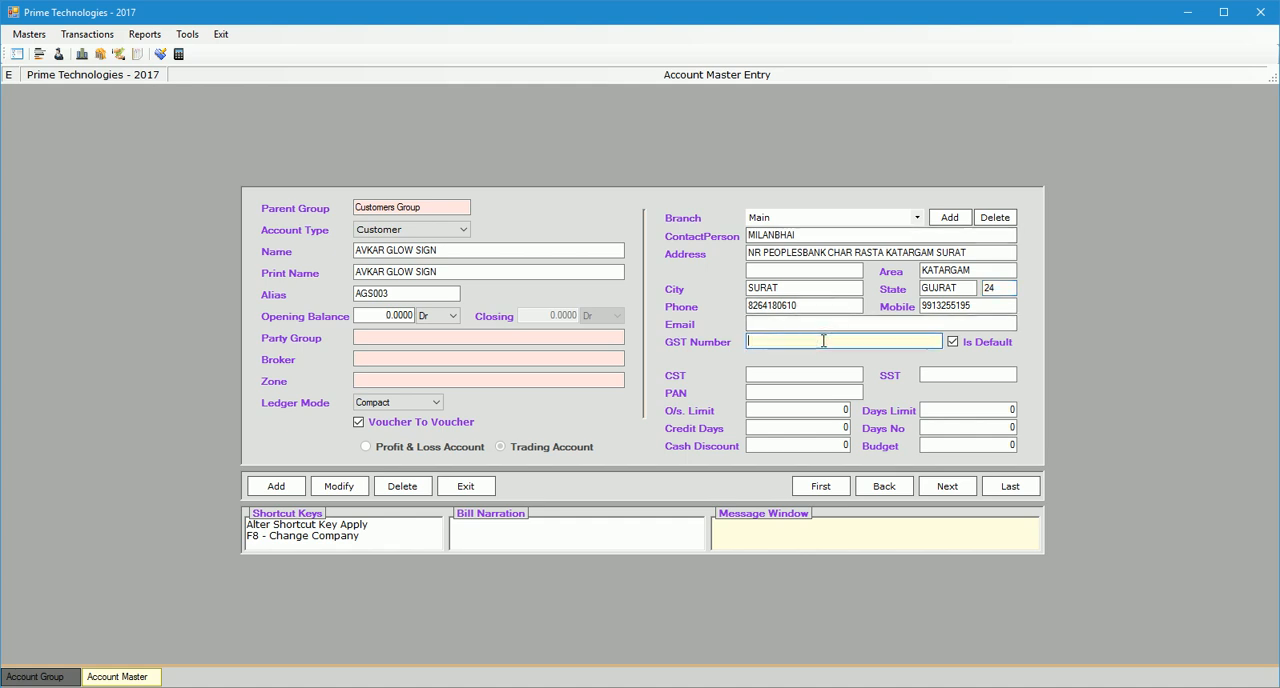
text(PartyGSTIN)
Save the modified customer account, then close its form and the account group list.
click(338, 484)
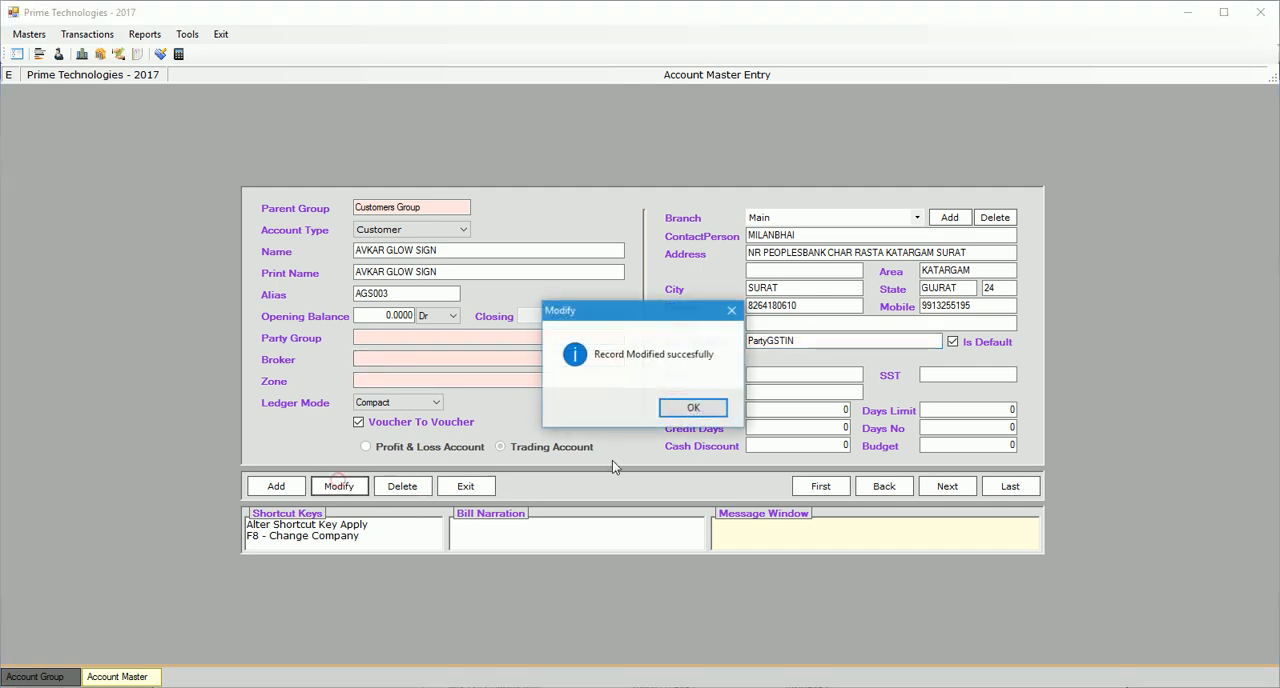
click(684, 415)
key(Escape)
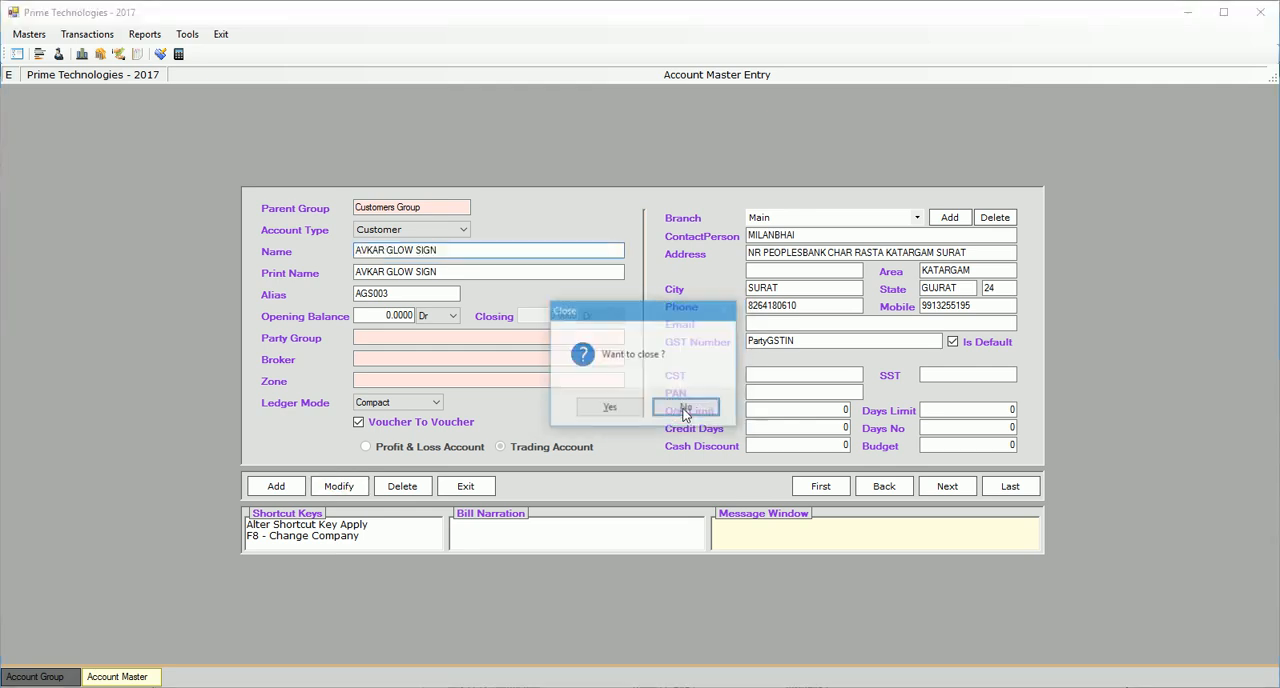
click(611, 407)
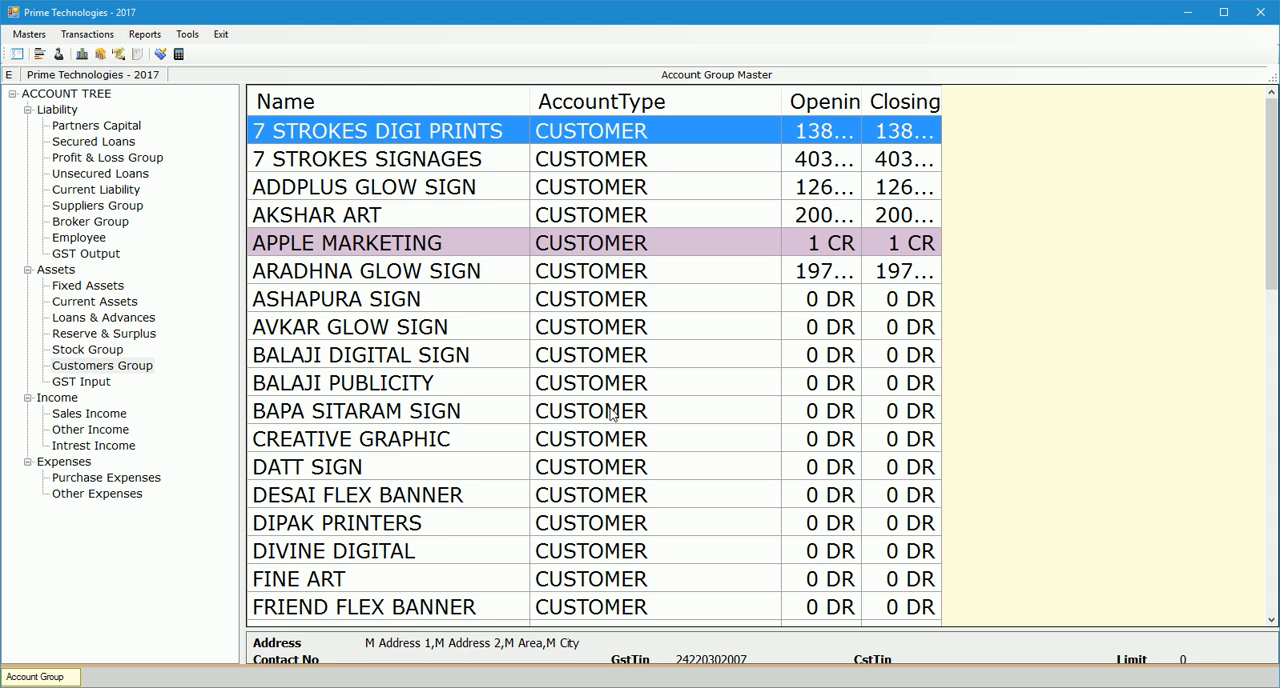
key(Escape)
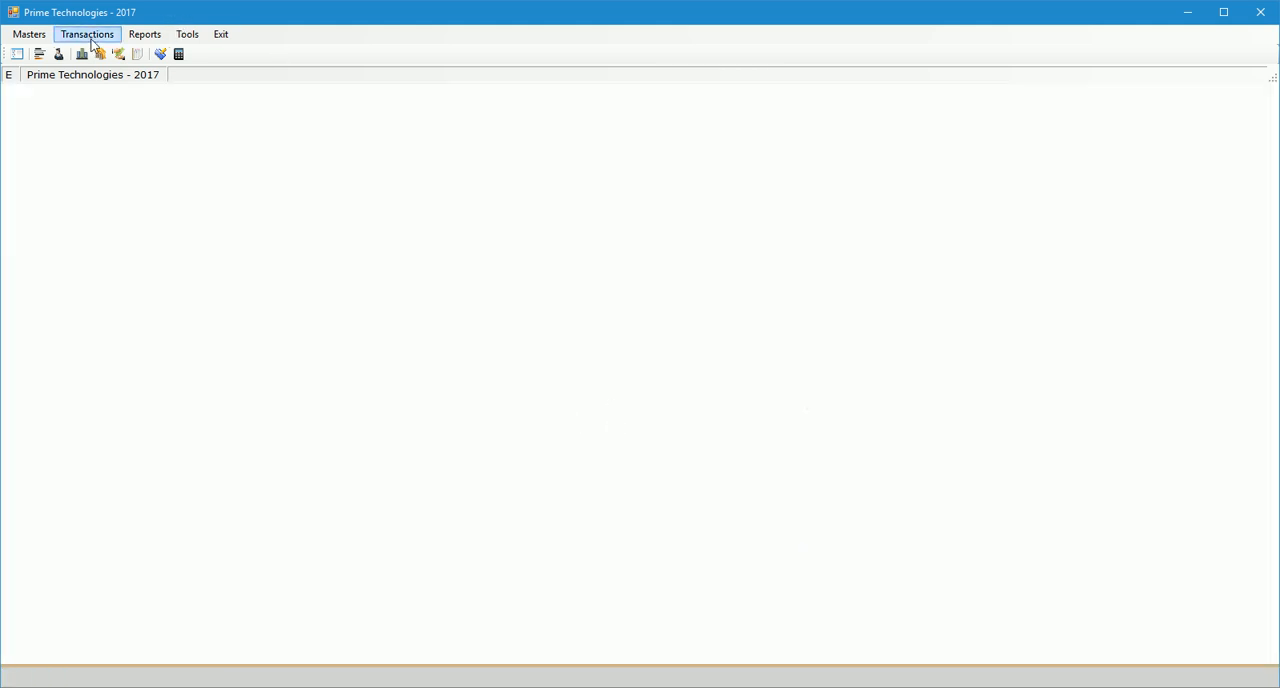
Start a GST Master entry named Gujarat with GST number MyGSTIN and state code 24.
click(30, 34)
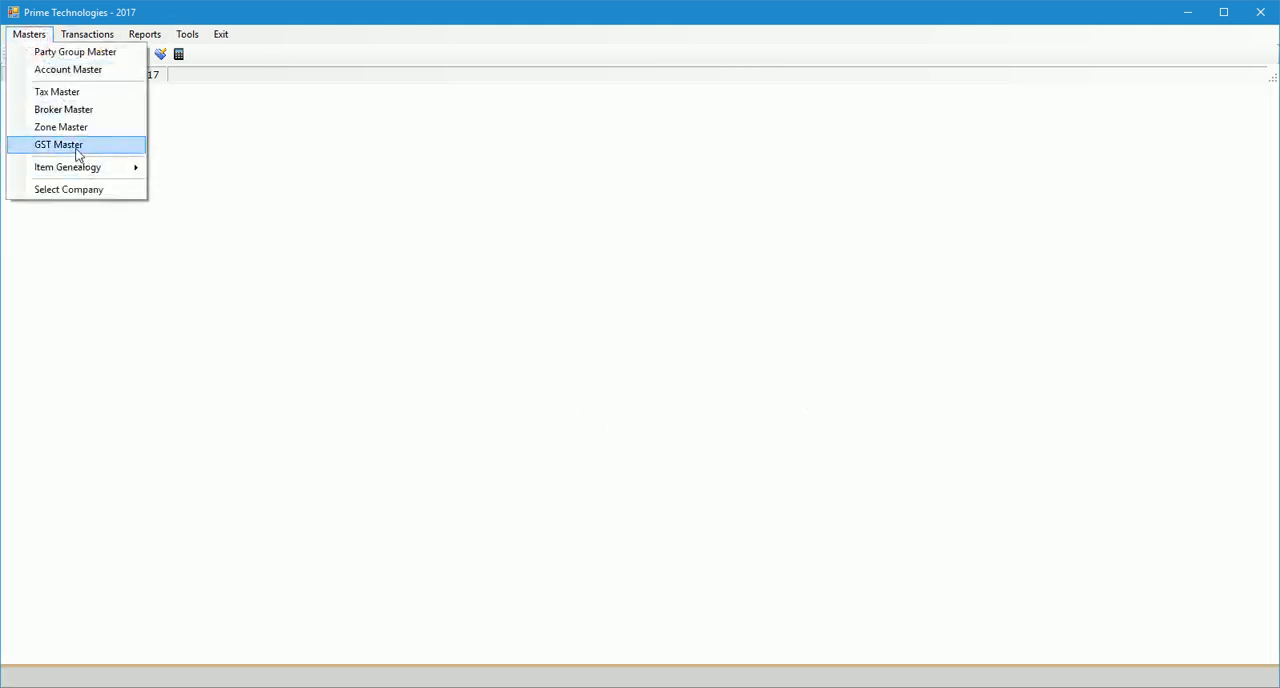
click(121, 153)
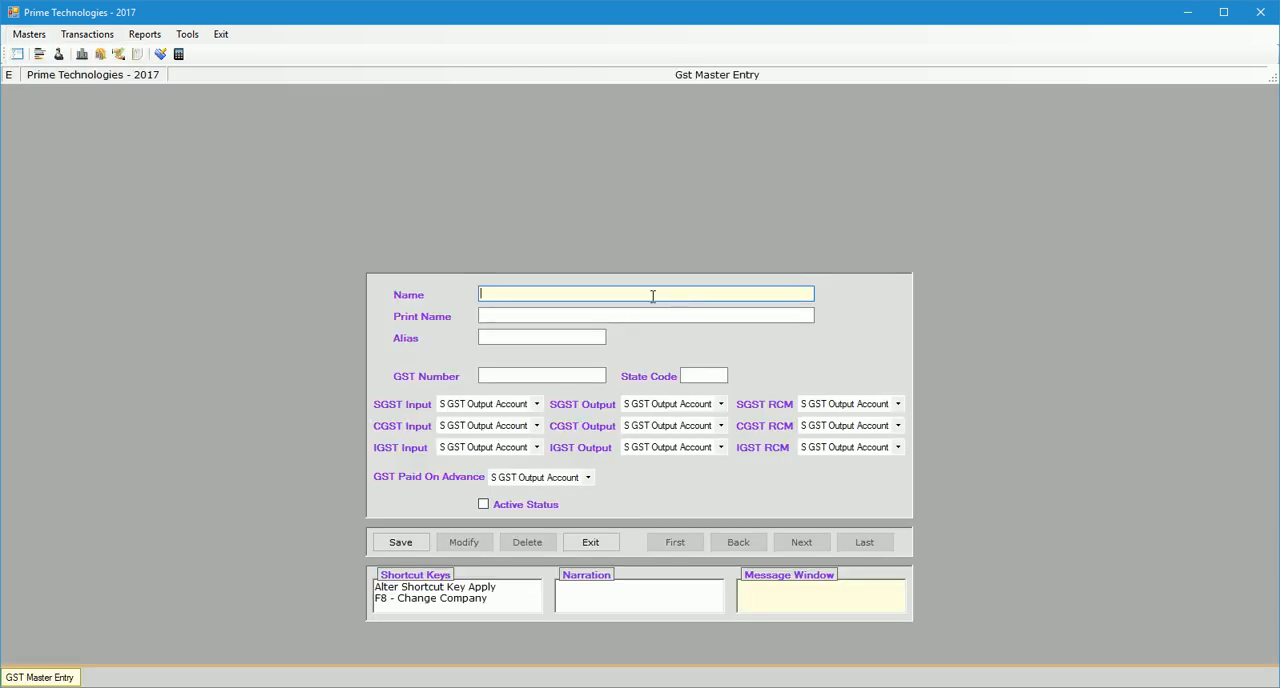
text(Gujarat)
key(Return)
key(Return)
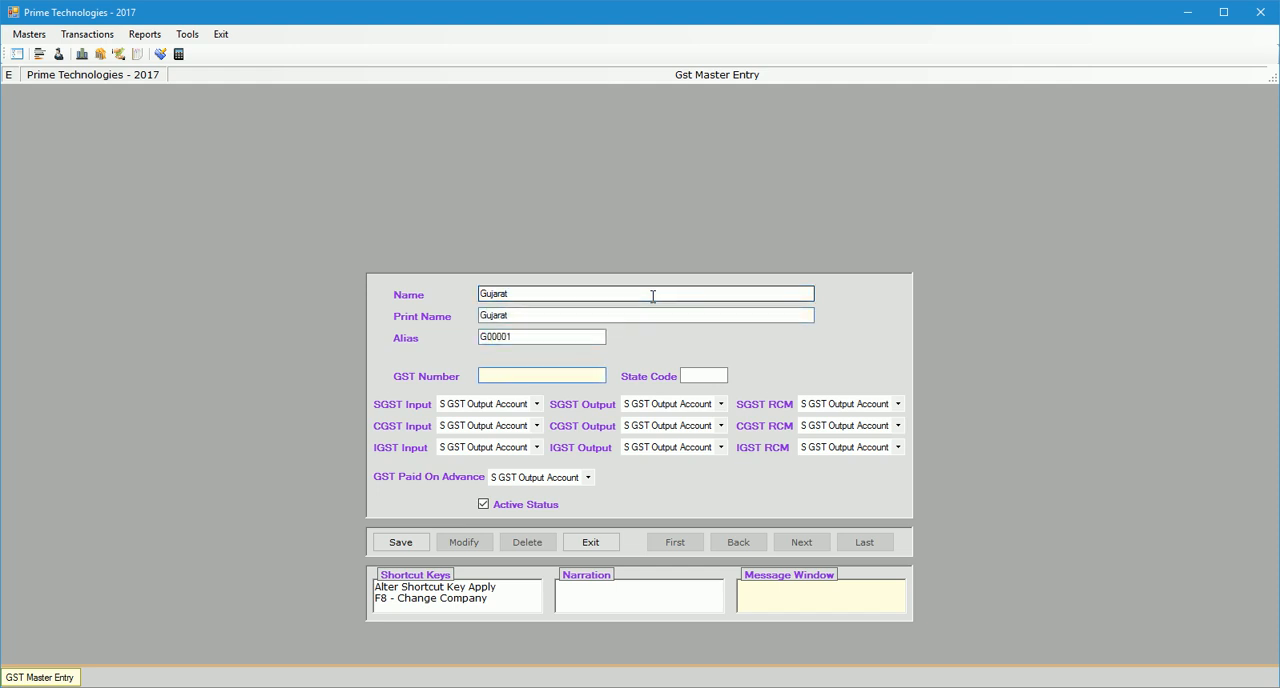
text(MyGSTIN)
key(Return)
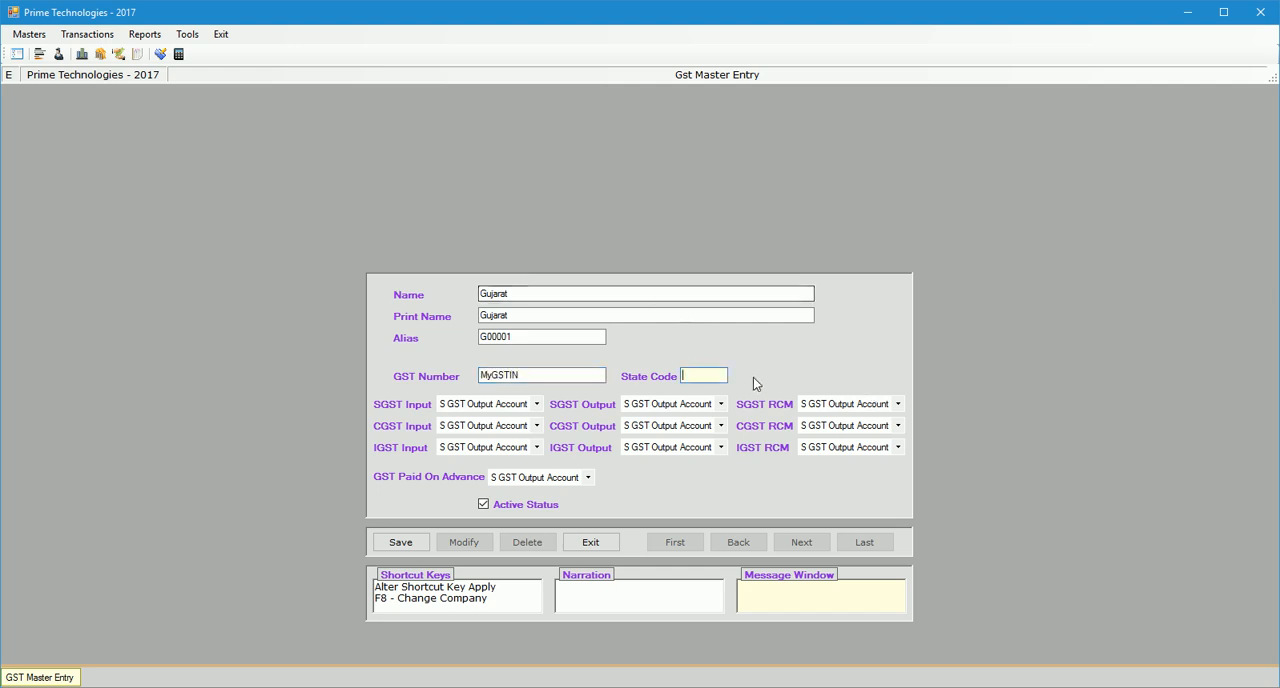
text(24)
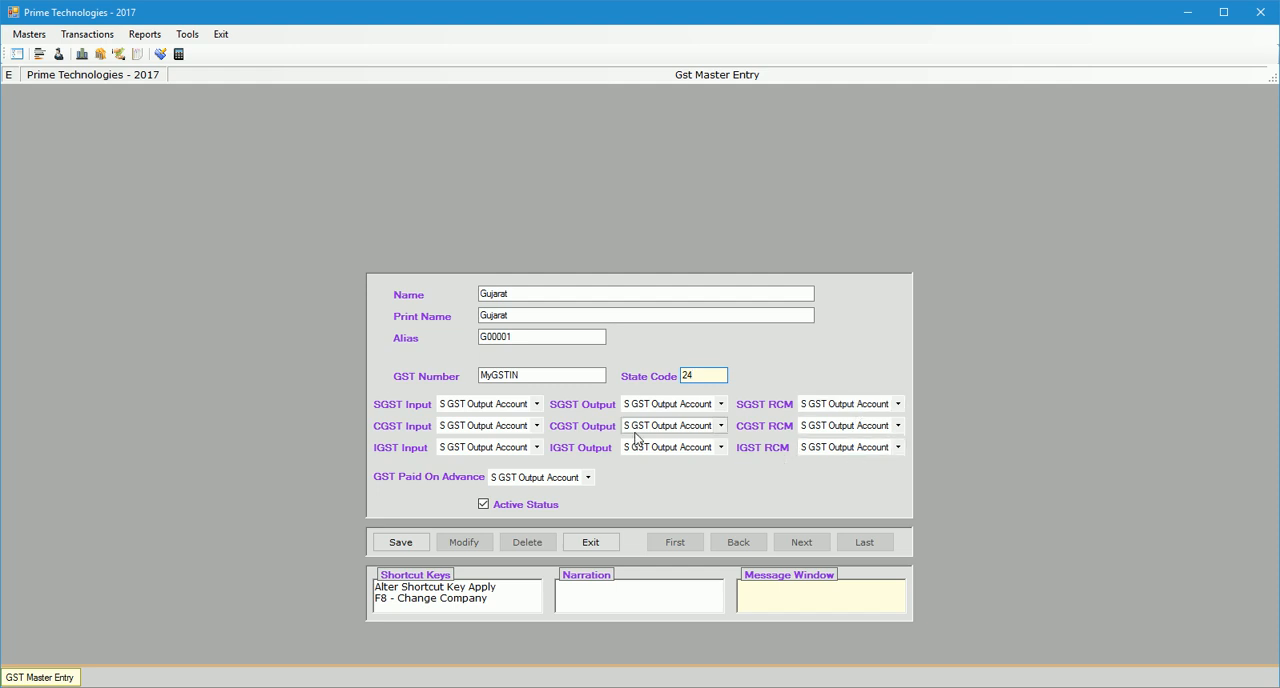
Assign the S GST, C GST and I GST Input Accounts to the SGST, CGST and IGST Input fields.
click(476, 406)
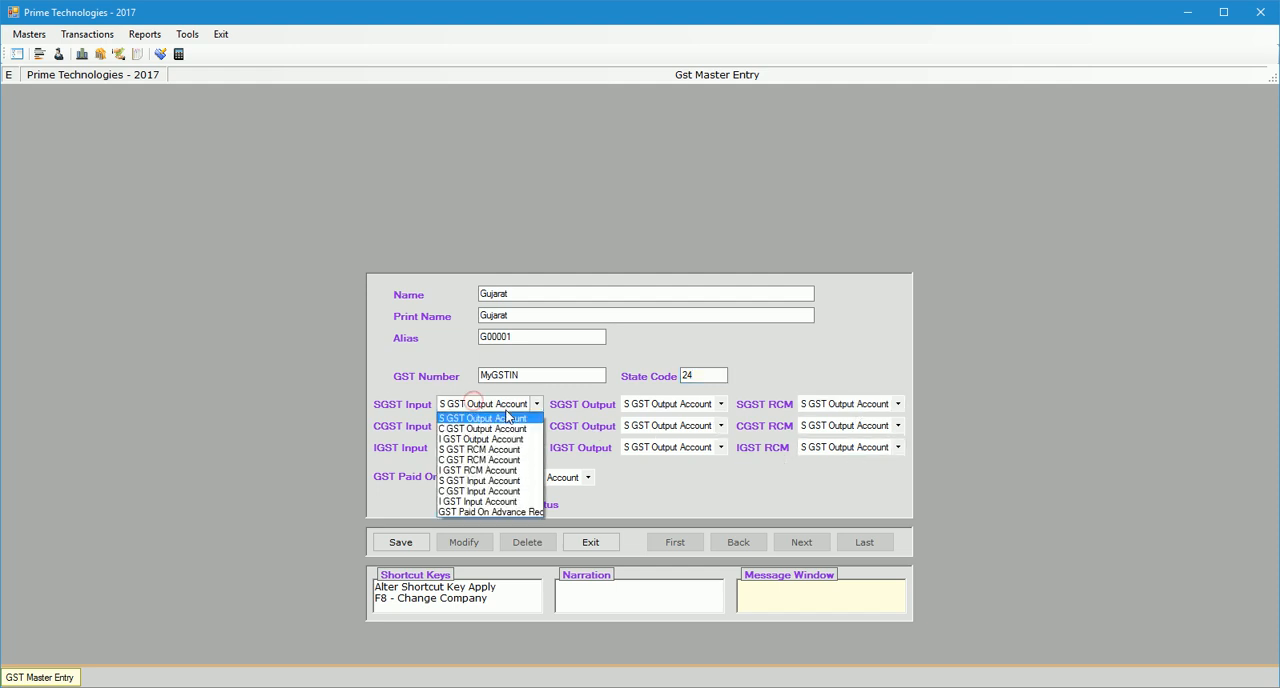
click(496, 481)
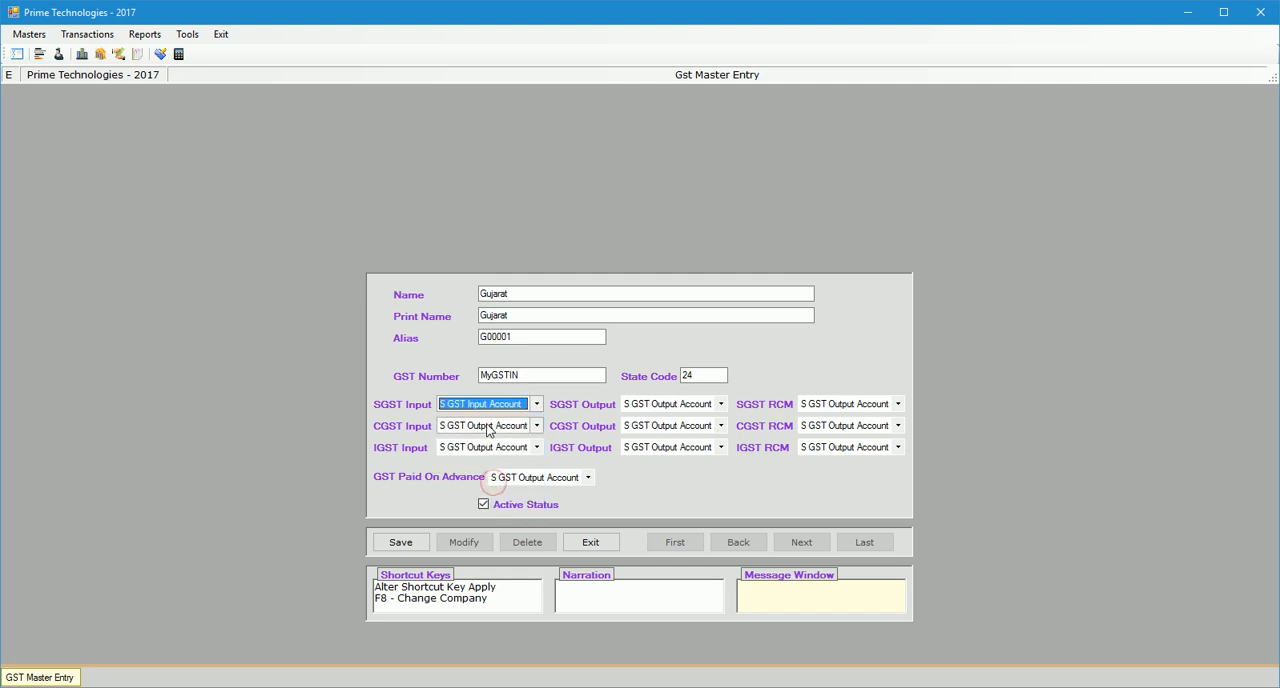
click(488, 430)
click(484, 507)
click(476, 446)
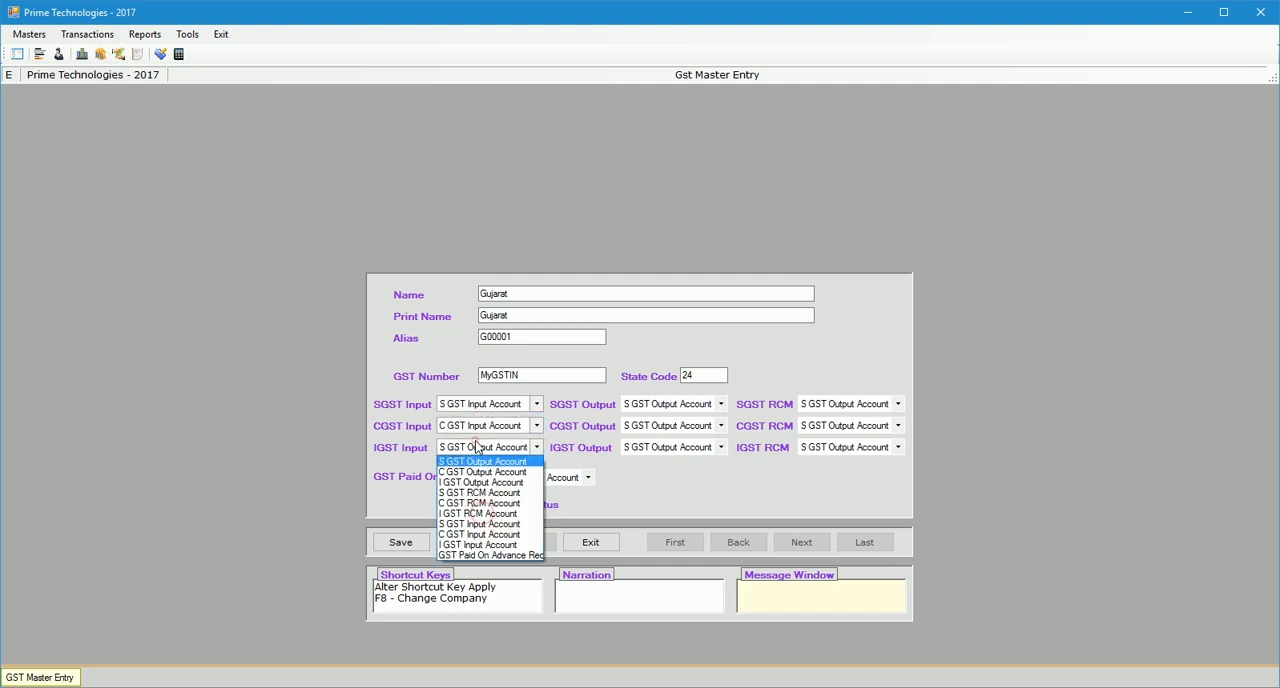
click(478, 539)
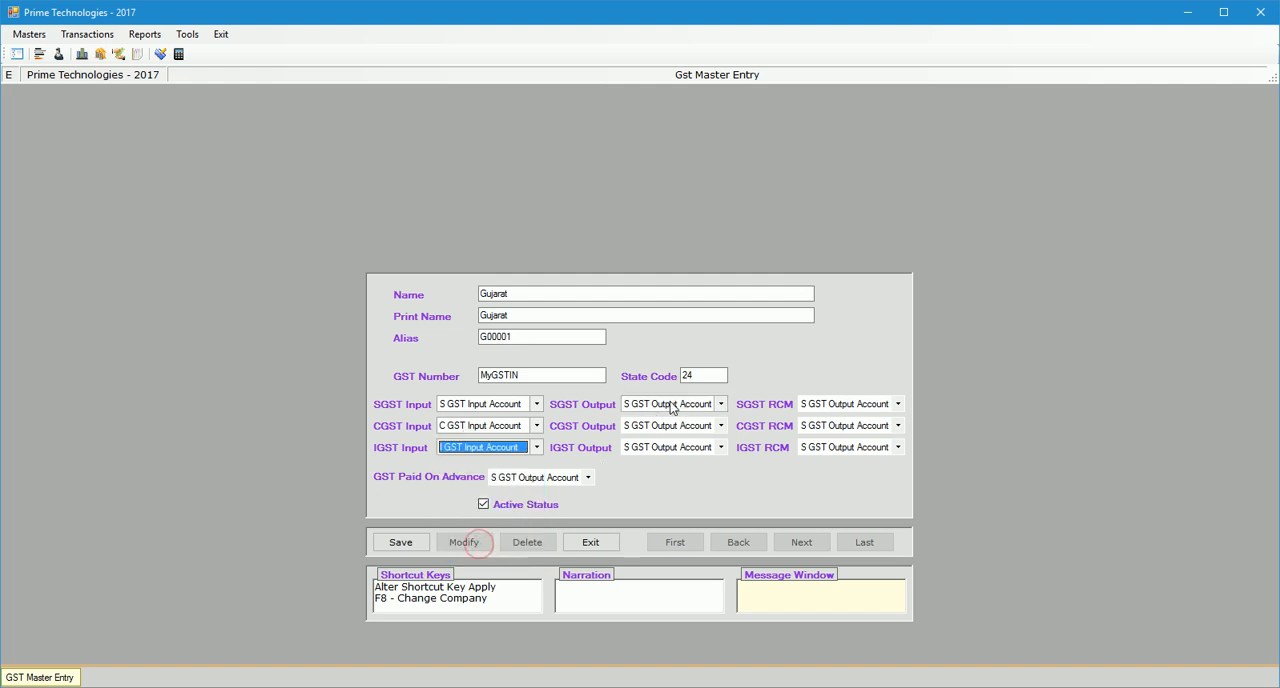
Assign C GST Output Account to CGST Output and I GST Output Account to IGST Output.
click(672, 426)
click(672, 428)
click(672, 426)
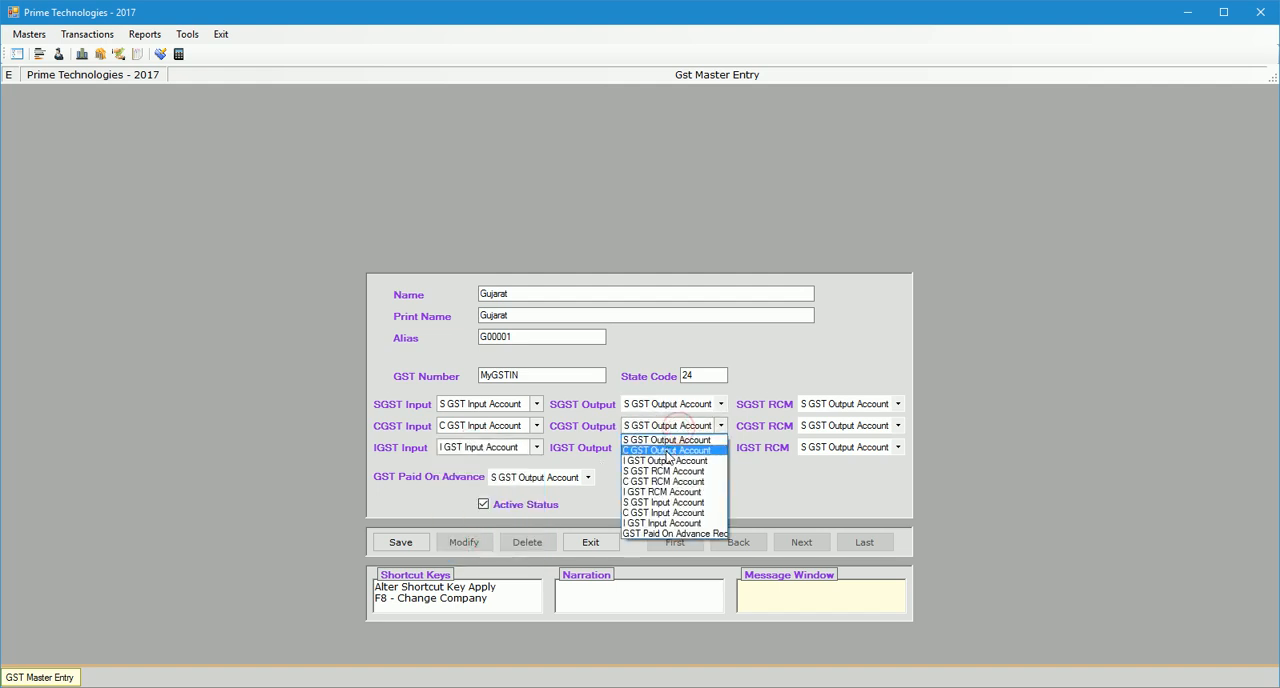
click(667, 451)
click(667, 448)
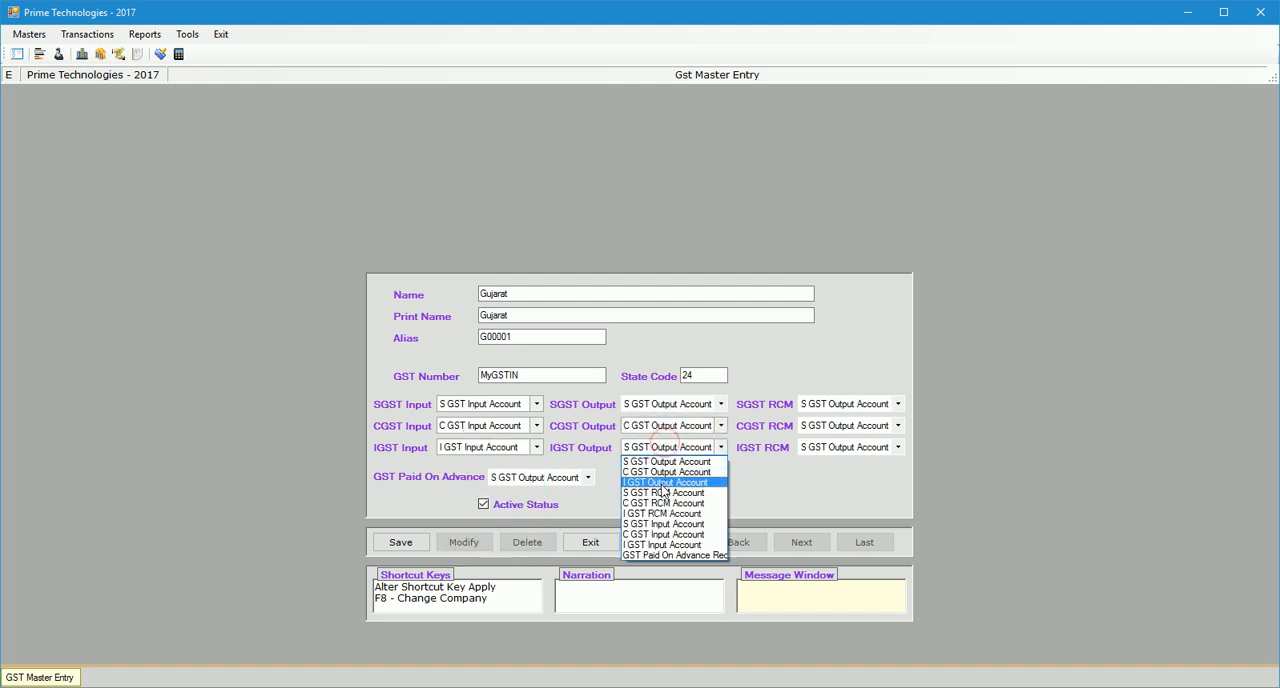
click(663, 483)
Assign the S GST, C GST and I GST RCM Accounts to the SGST, CGST and IGST RCM fields.
click(897, 404)
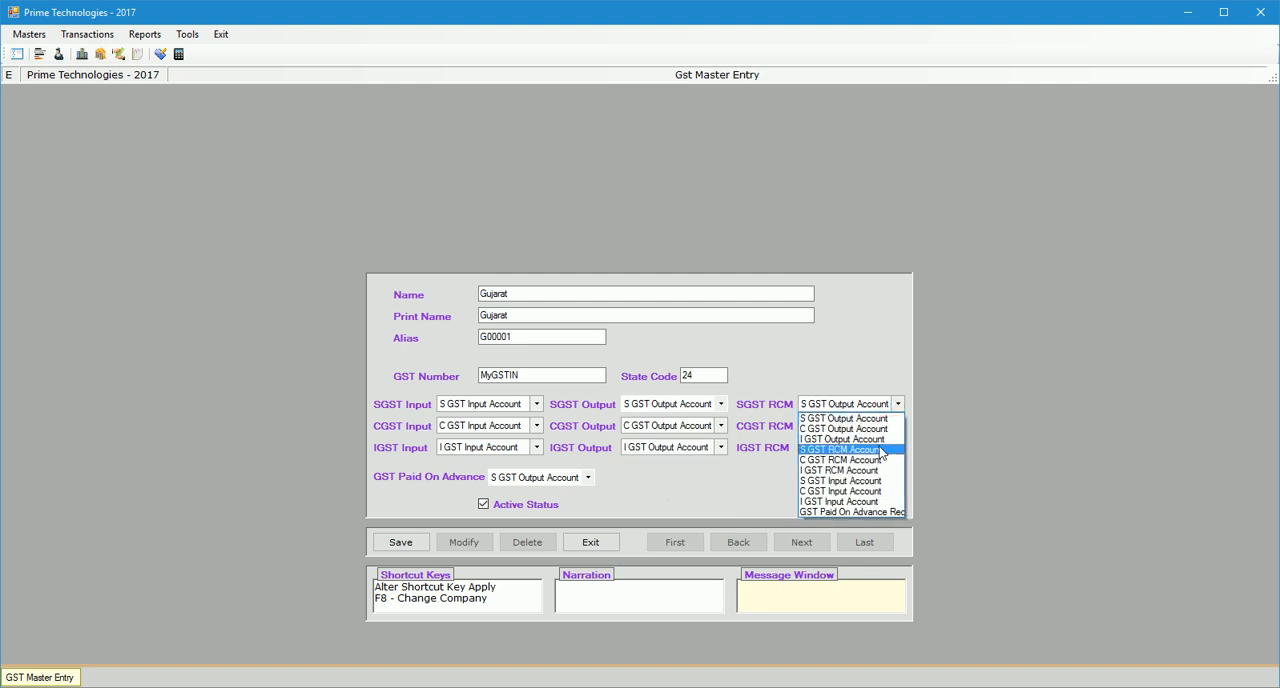
click(880, 450)
click(874, 425)
click(855, 485)
click(850, 447)
click(846, 512)
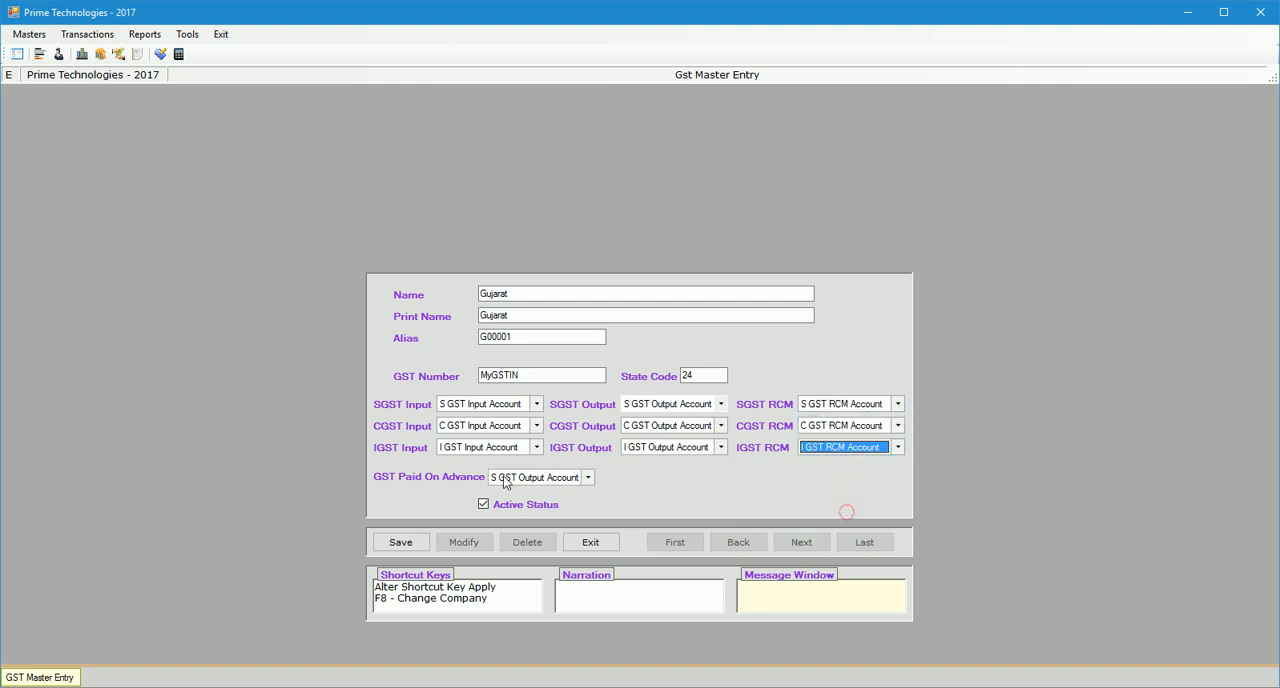
Assign the GST Paid On Advance Receipt account to GST Paid On Advance, save the Gujarat entry and close the form.
click(540, 479)
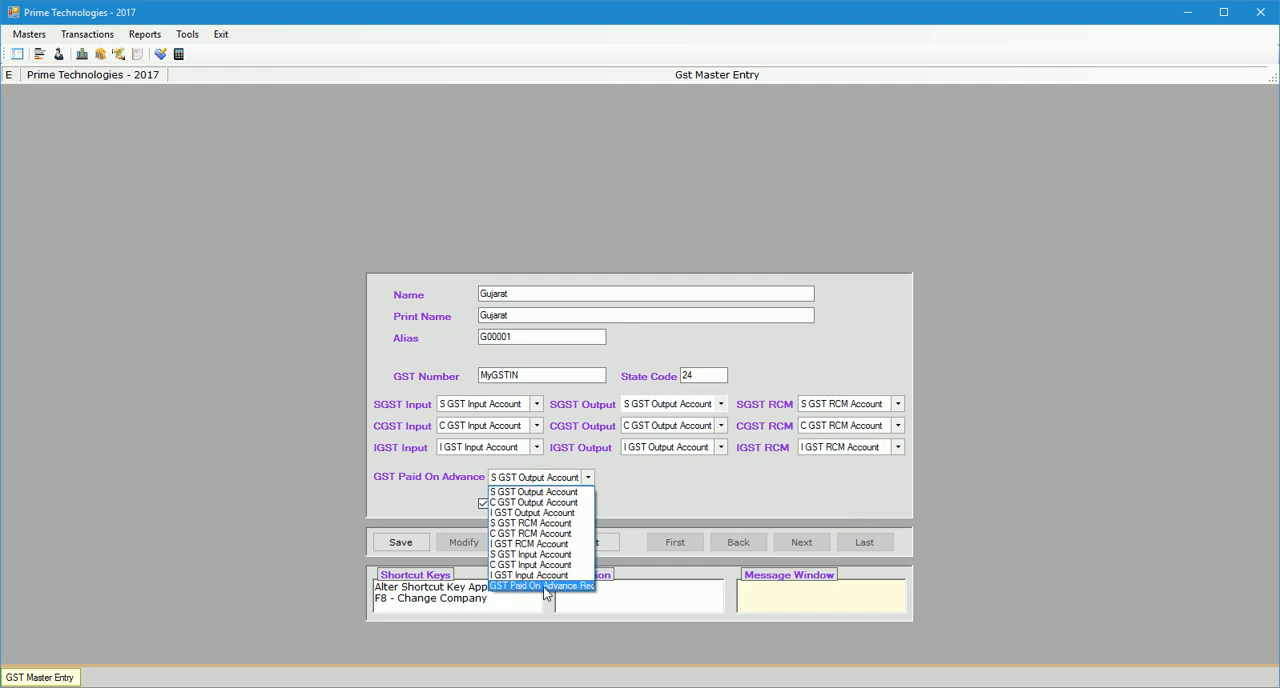
click(545, 586)
click(402, 542)
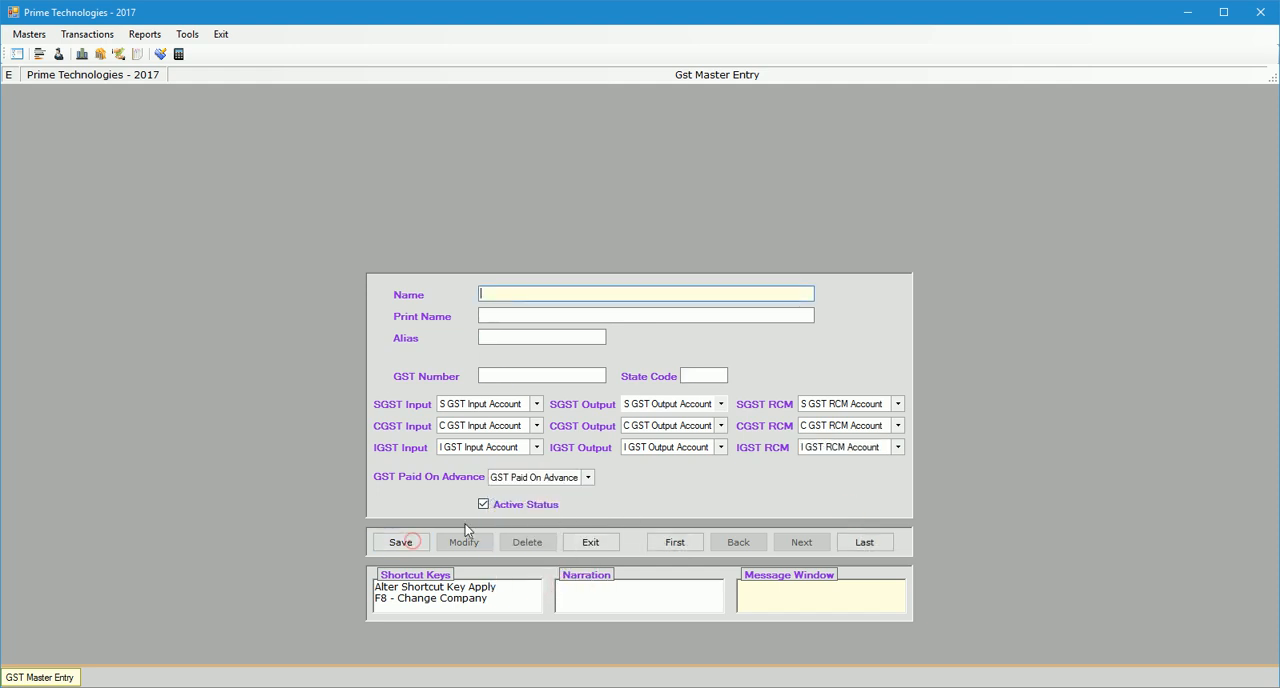
click(588, 540)
click(618, 400)
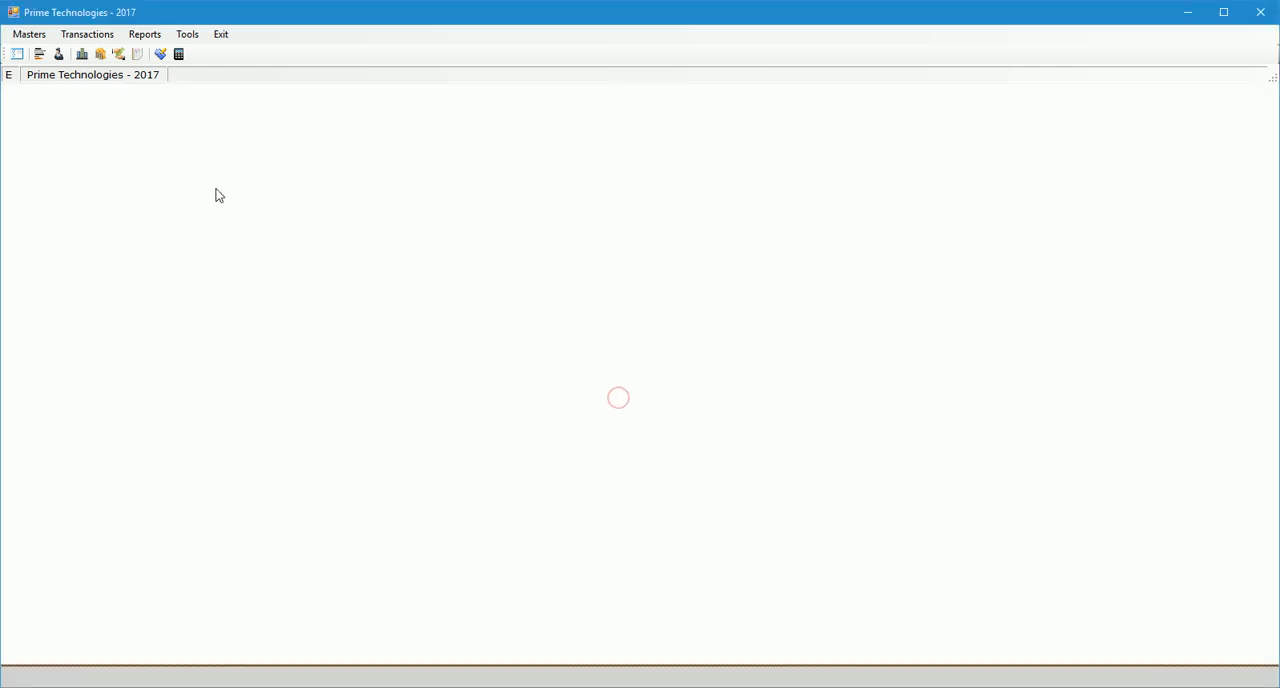
Open the Tax Master and examine its VAT, CST and GST options and the available GST types.
click(29, 34)
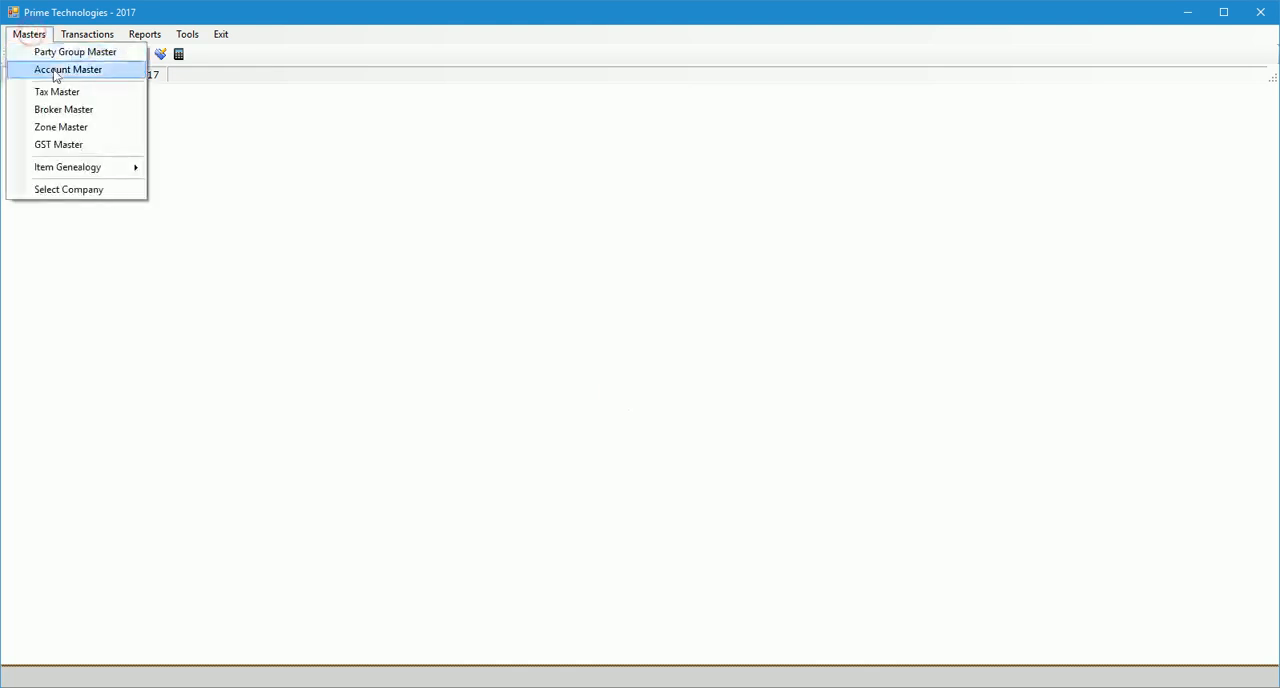
click(118, 93)
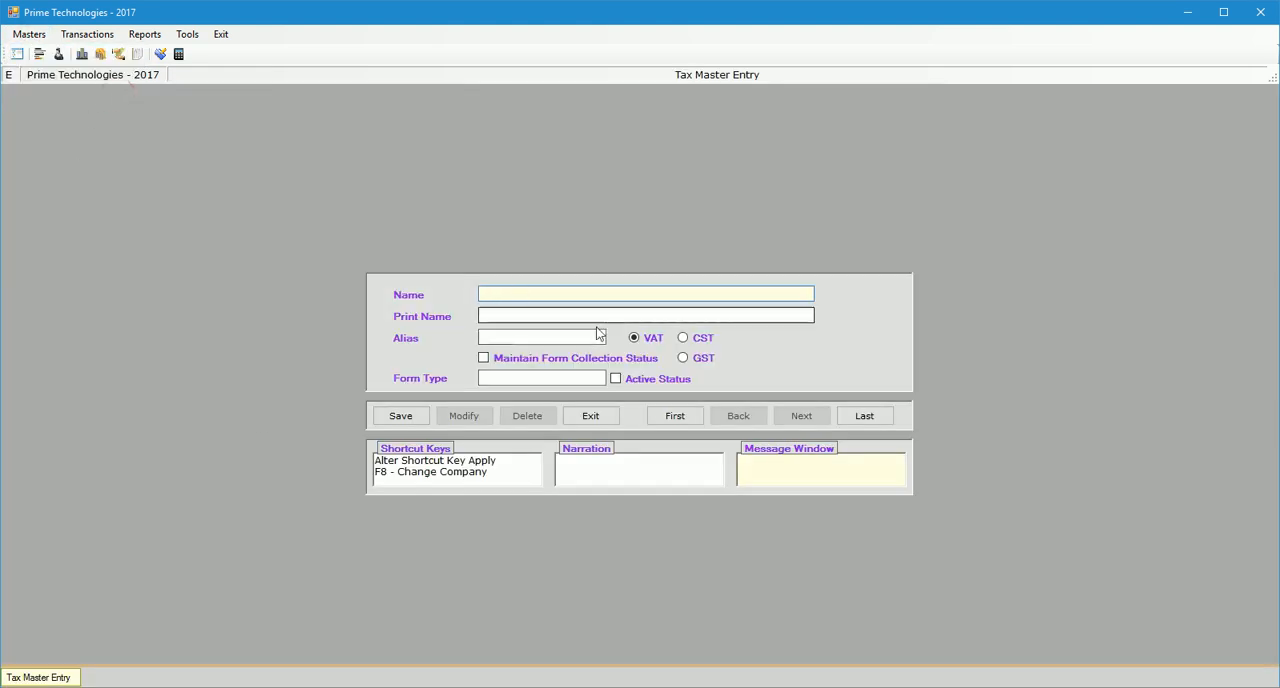
click(696, 338)
click(646, 340)
click(697, 360)
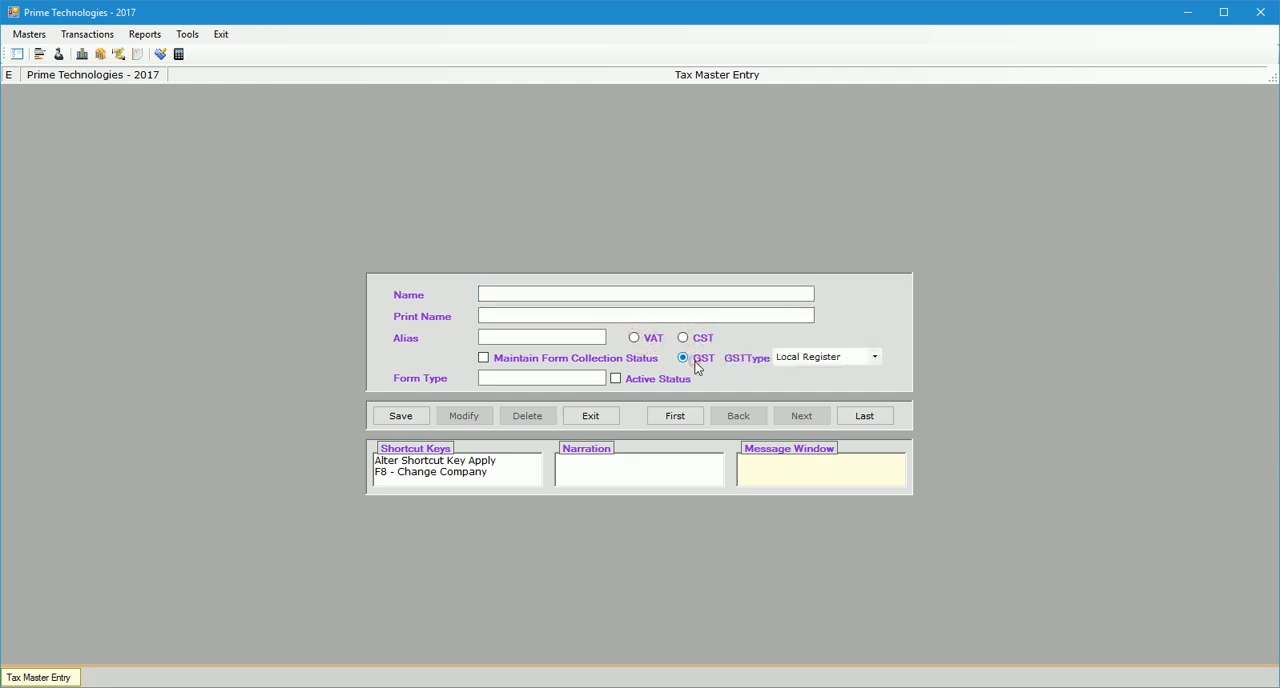
click(845, 359)
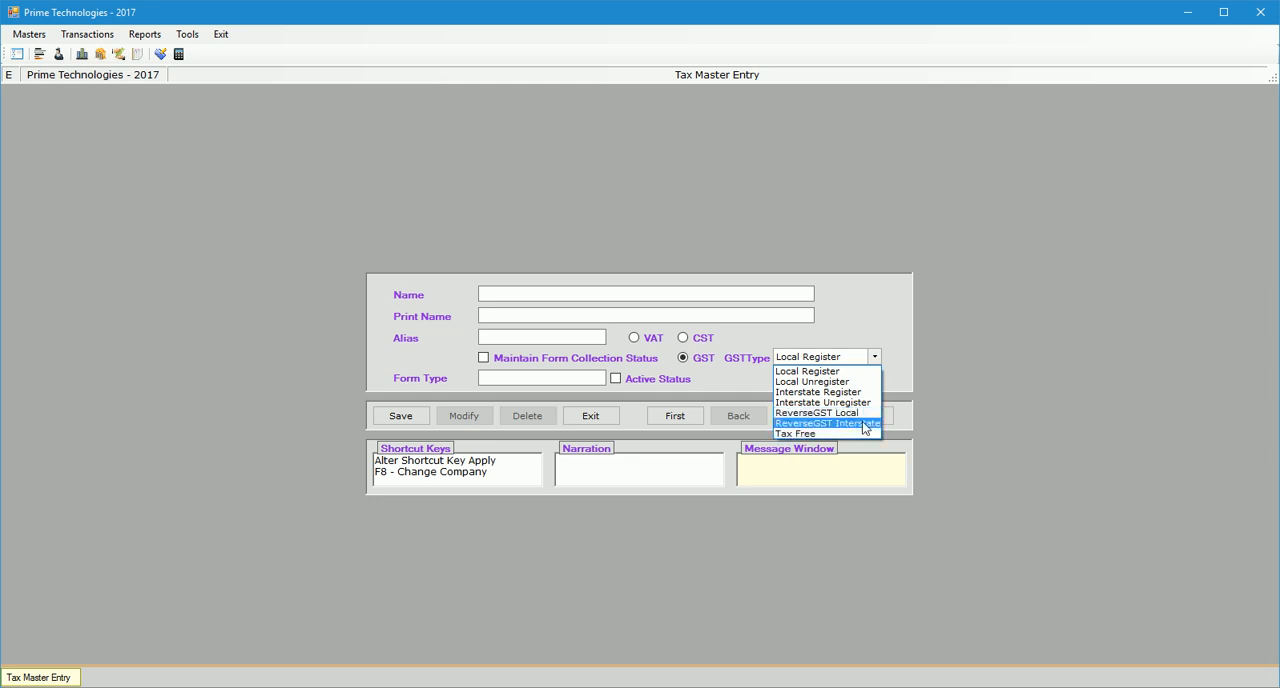
click(856, 318)
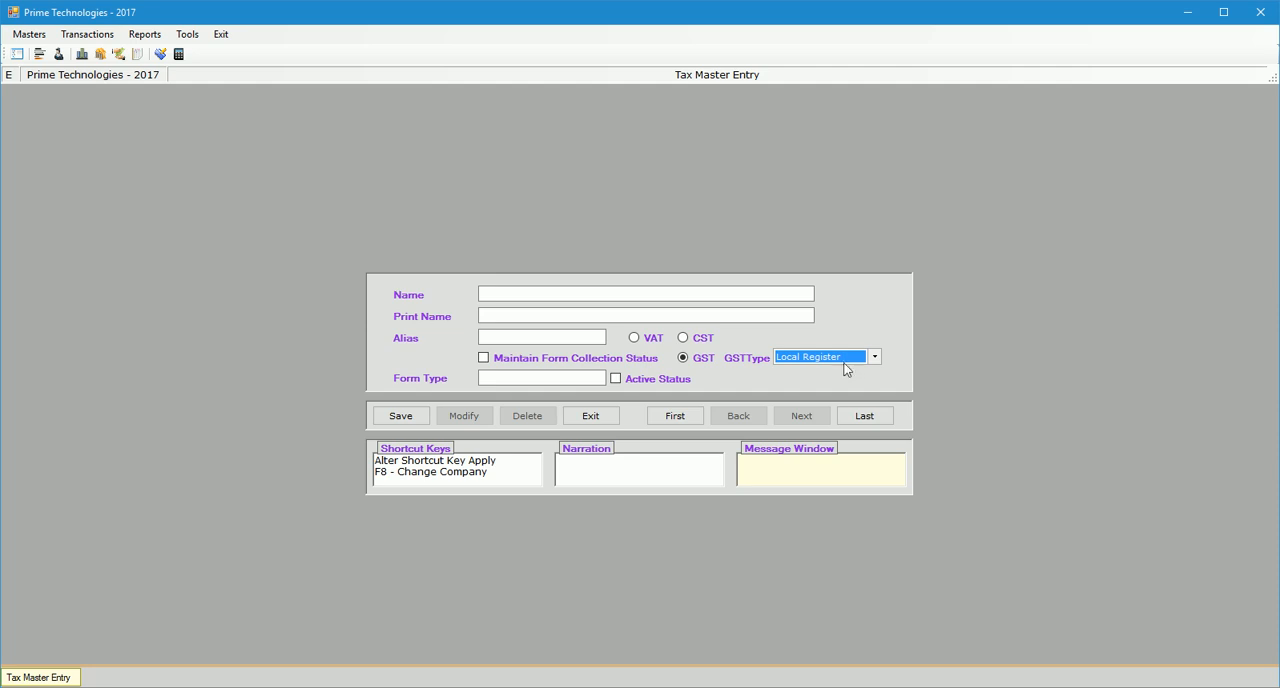
click(846, 357)
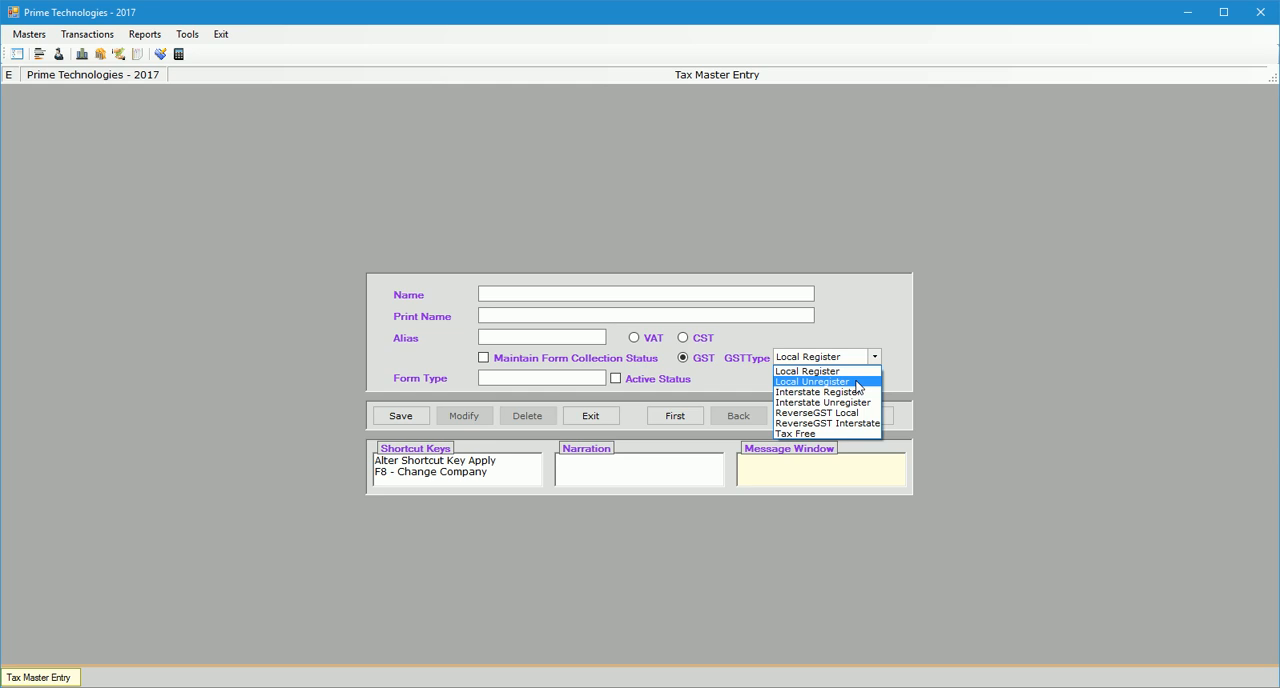
click(690, 291)
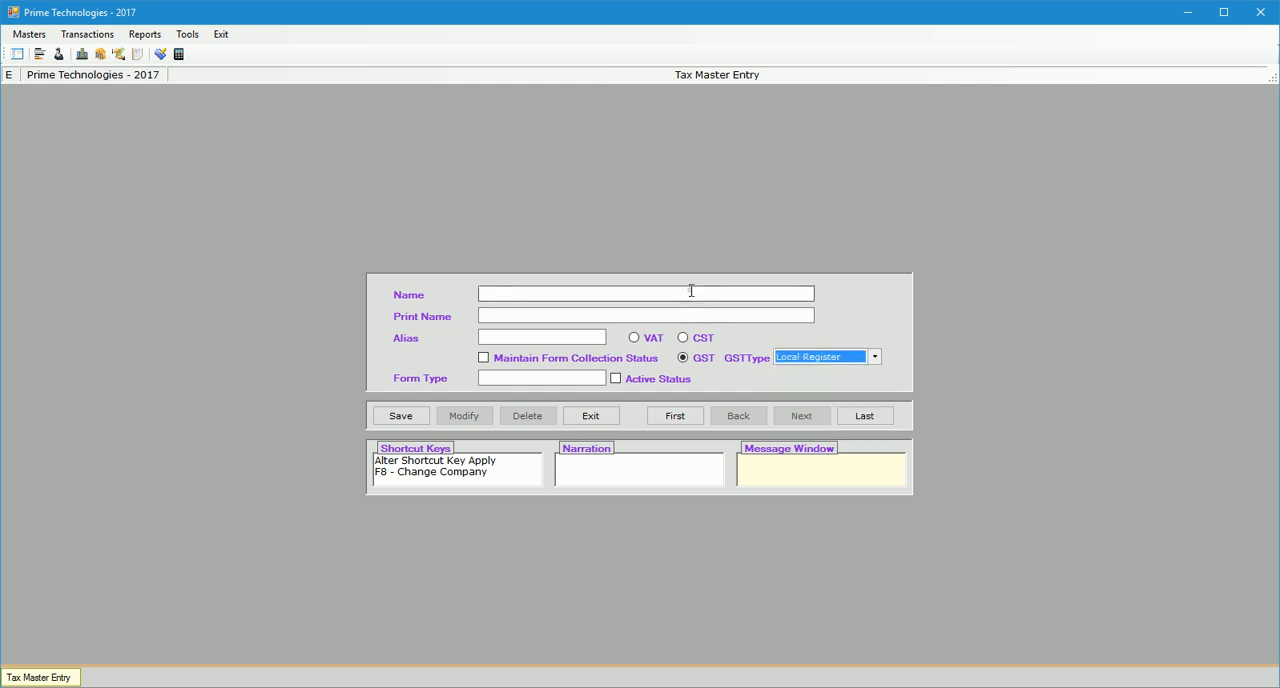
Set the new tax entry's category to VAT and name it Local Registered.
click(634, 337)
text(Local)
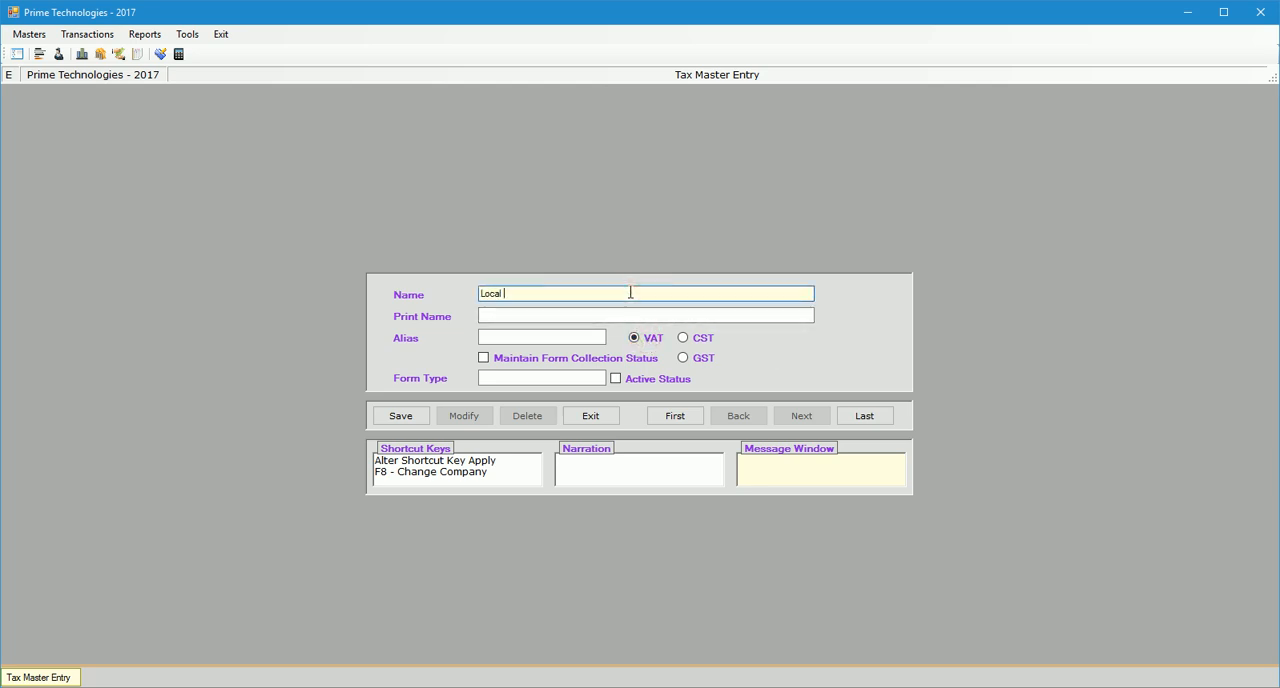
text( Registered)
key(Return)
key(Return)
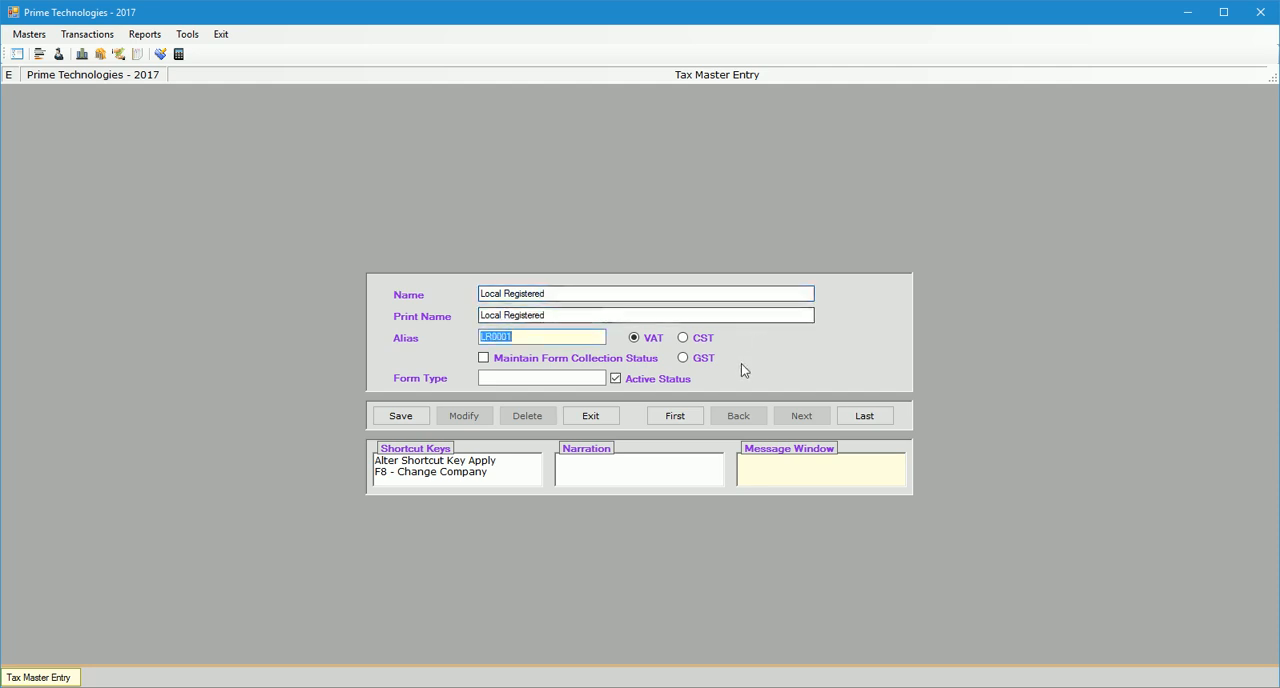
Switch the Local Registered tax entry to GST with GST type Local Register and save it.
click(683, 357)
click(818, 357)
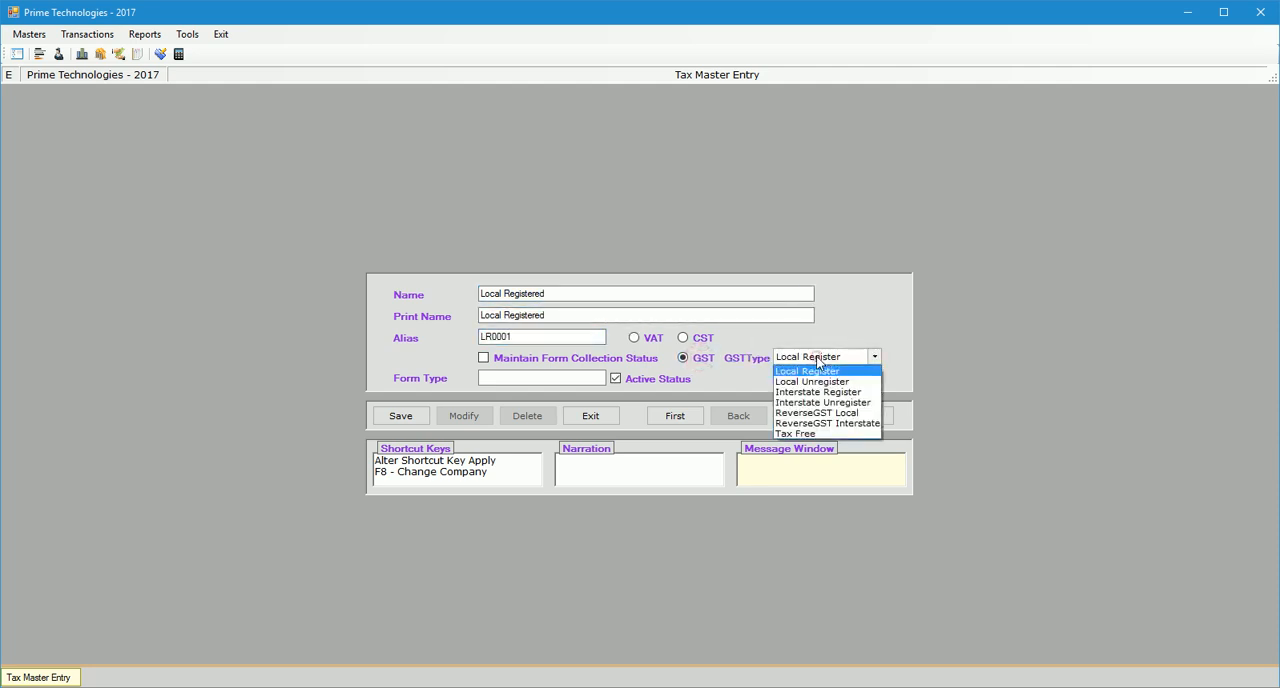
click(817, 358)
click(406, 416)
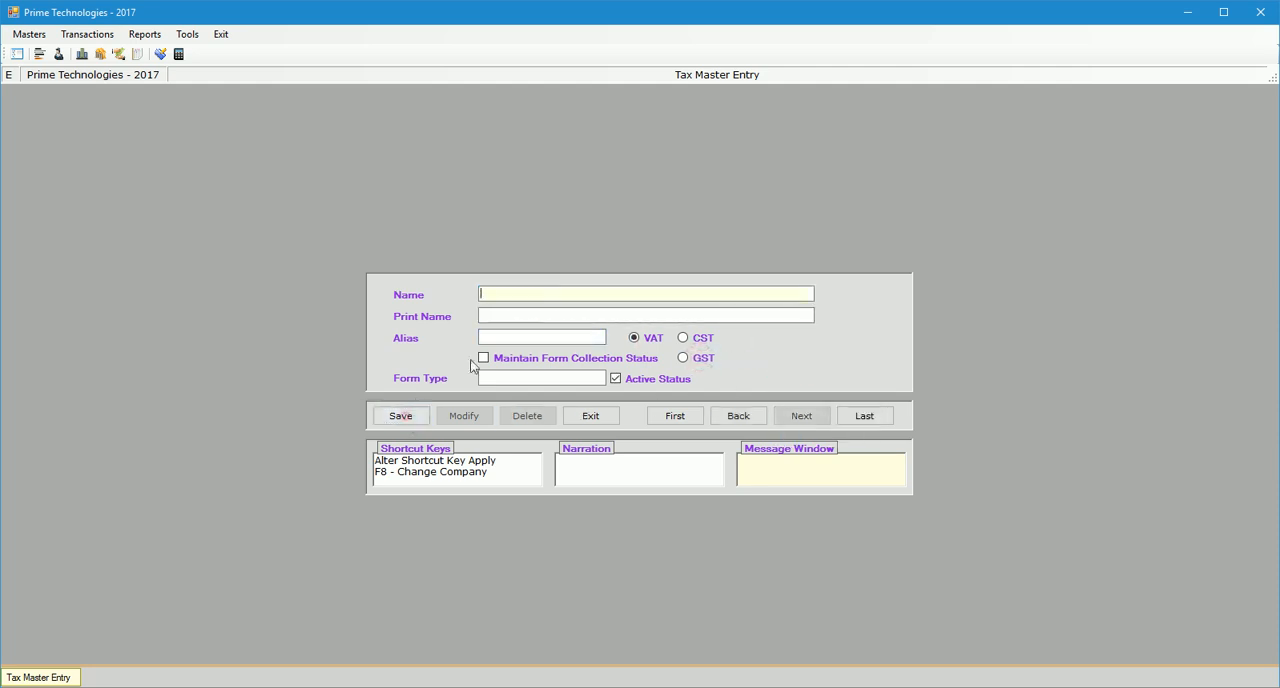
Add a tax entry named Interstate Registered as GST with type Interstate Register, save it and close the Tax Master.
text(Interstate Registered)
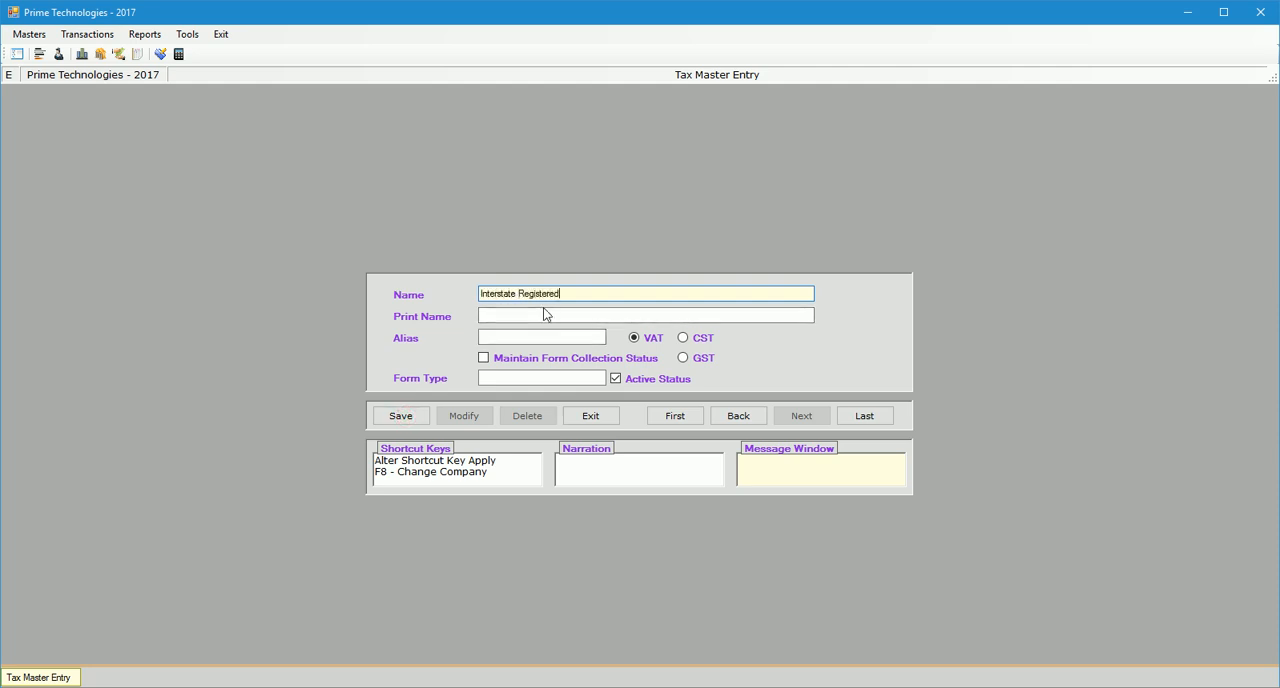
key(Return)
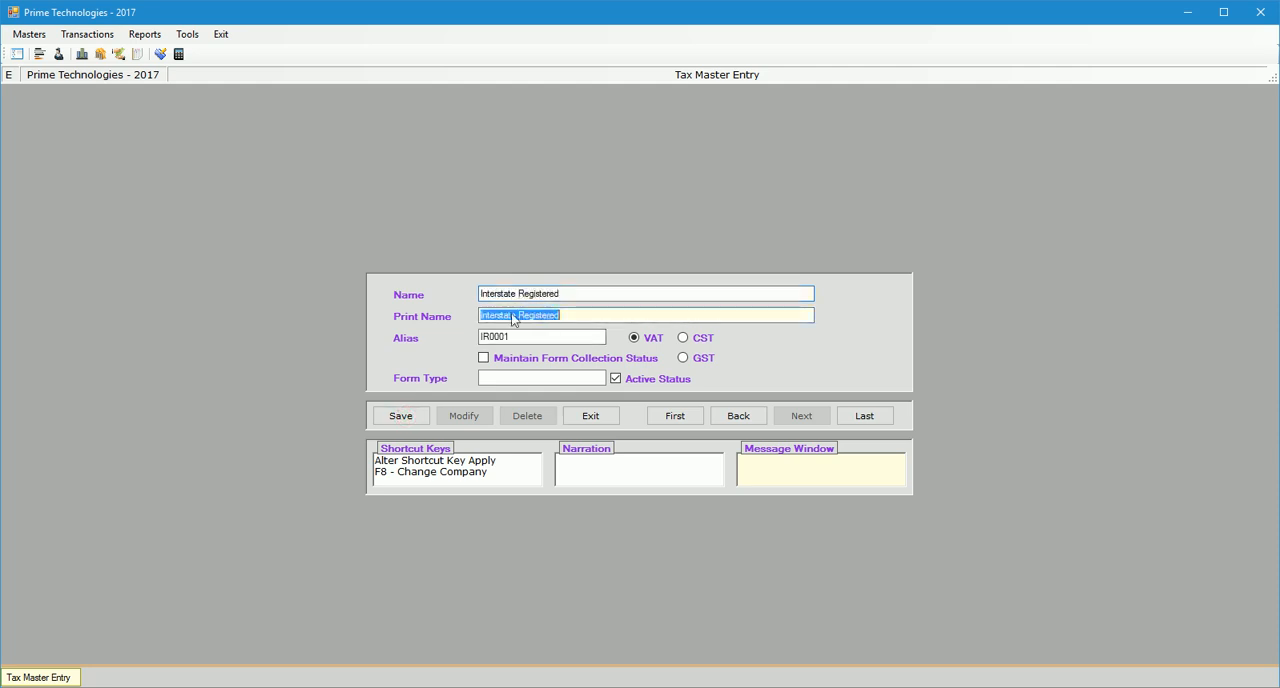
click(704, 358)
click(814, 364)
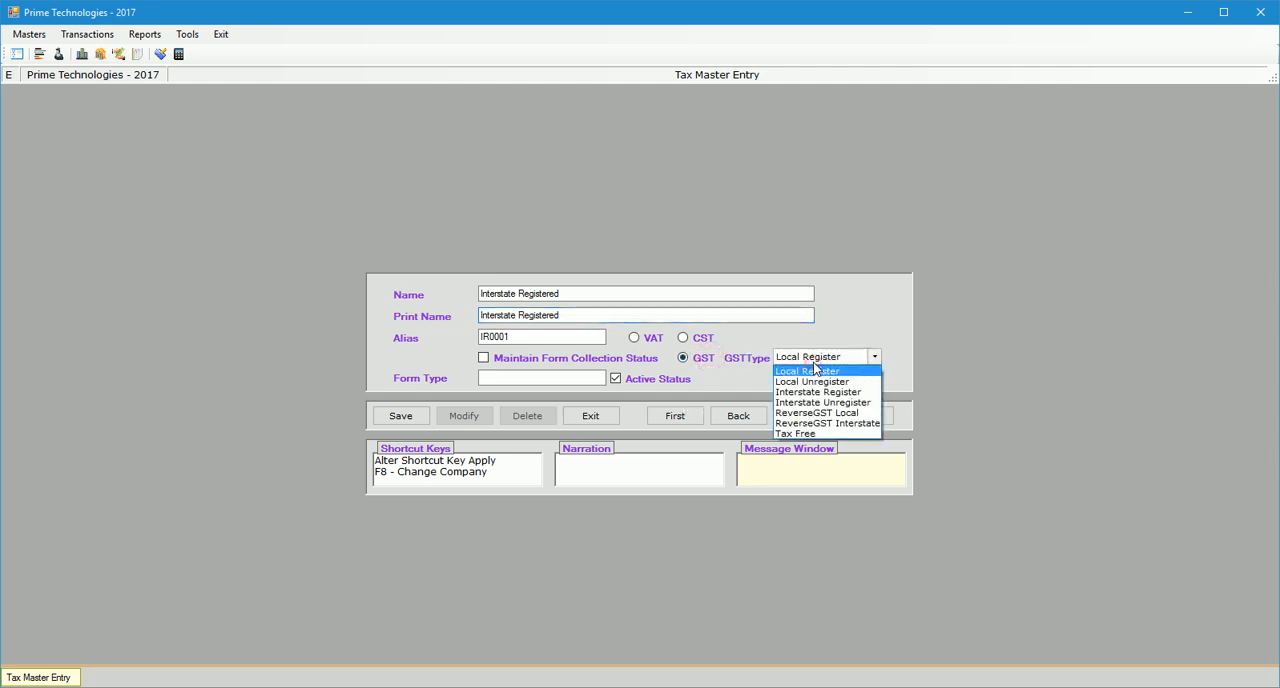
click(836, 396)
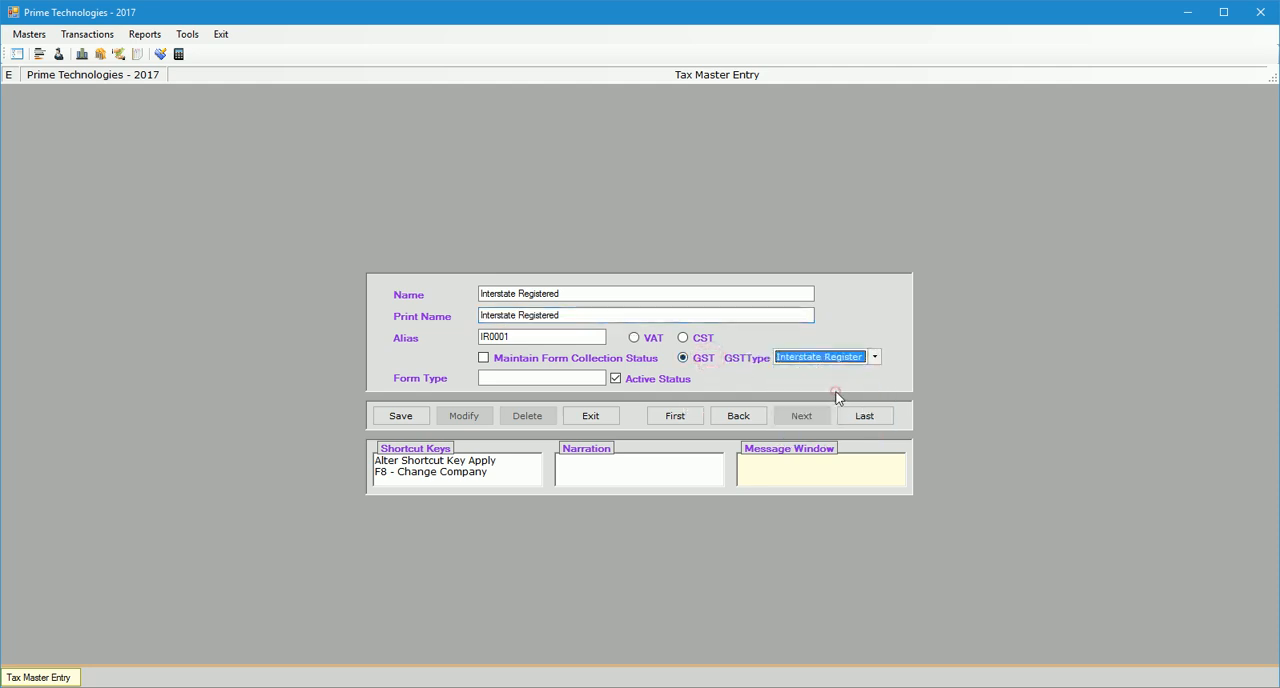
click(400, 418)
click(603, 418)
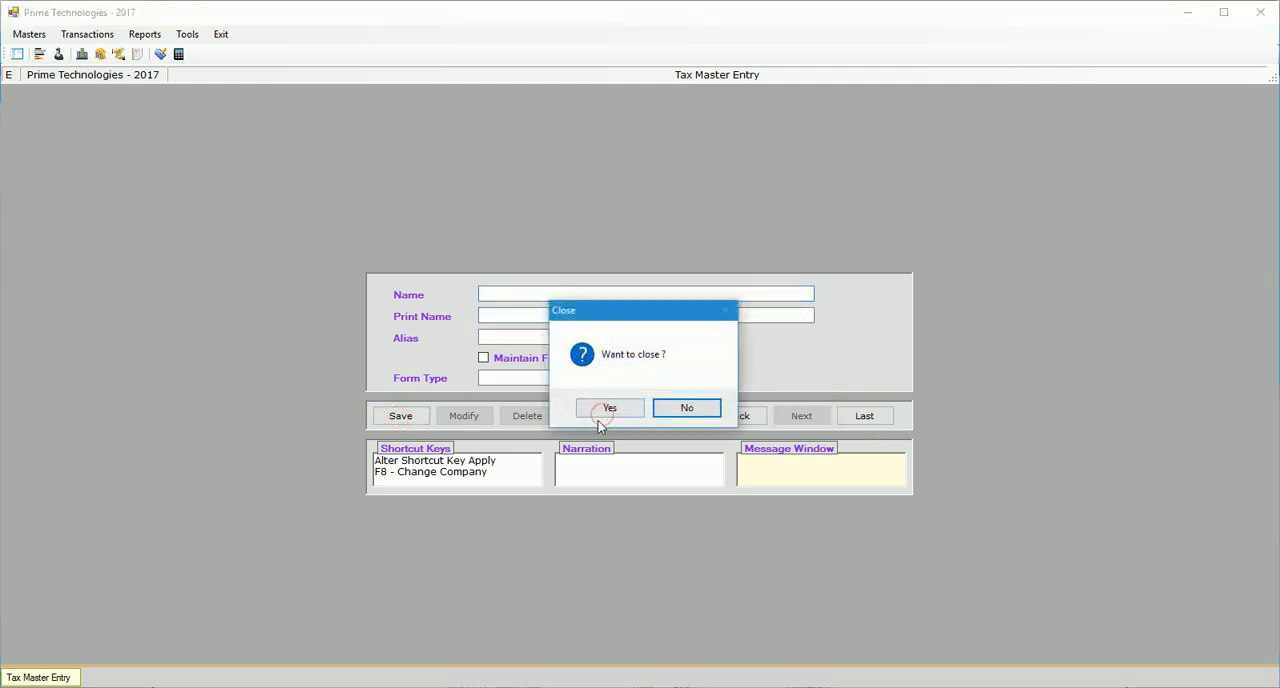
click(600, 410)
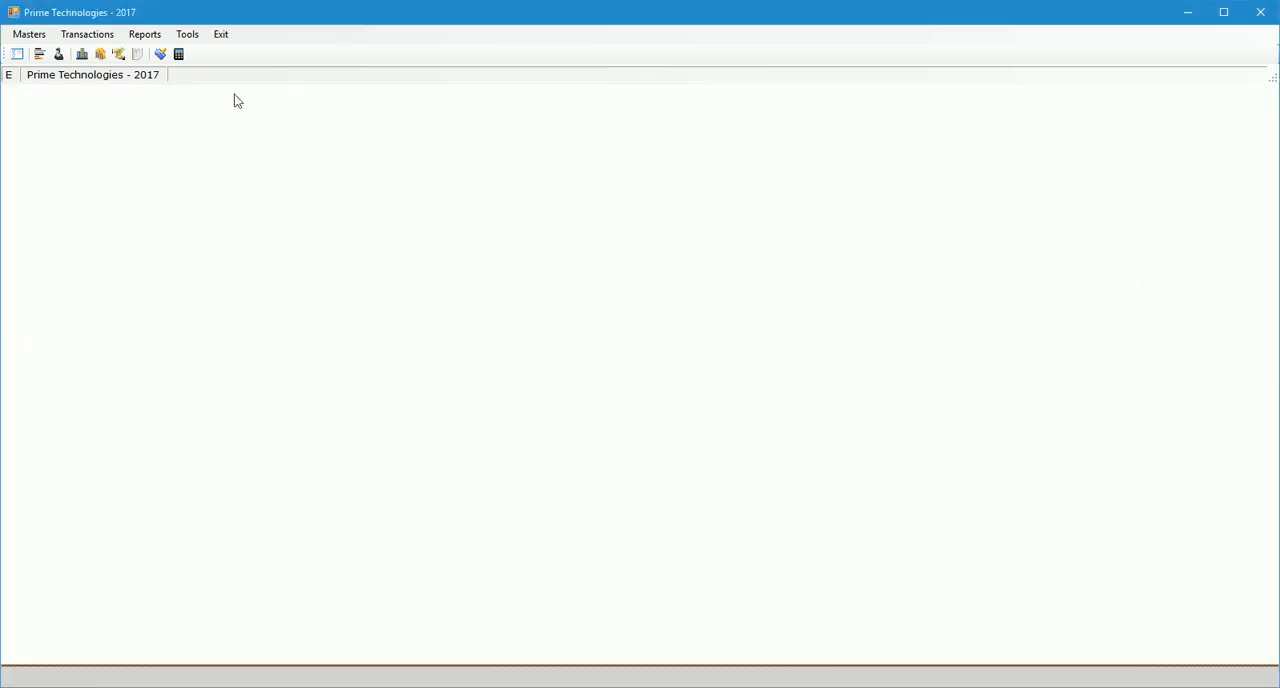
Add a new transaction type under Sales, named GST Sales with the print name Tax Invoice.
click(17, 53)
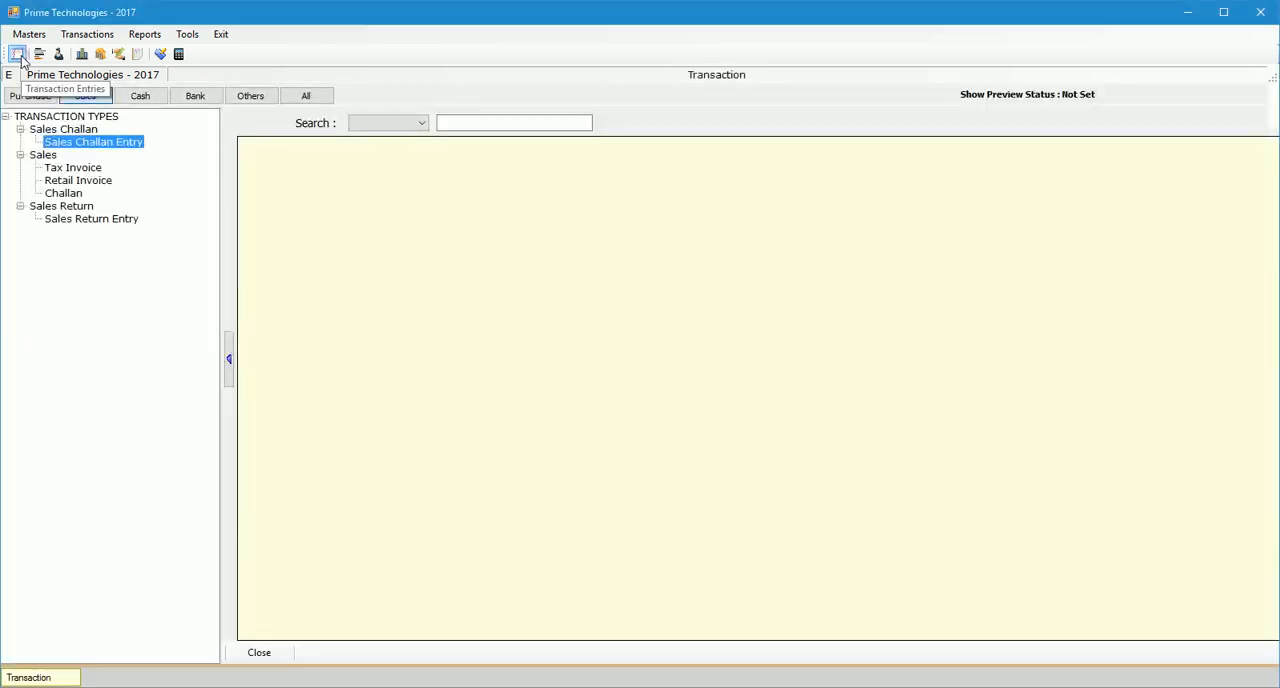
click(85, 98)
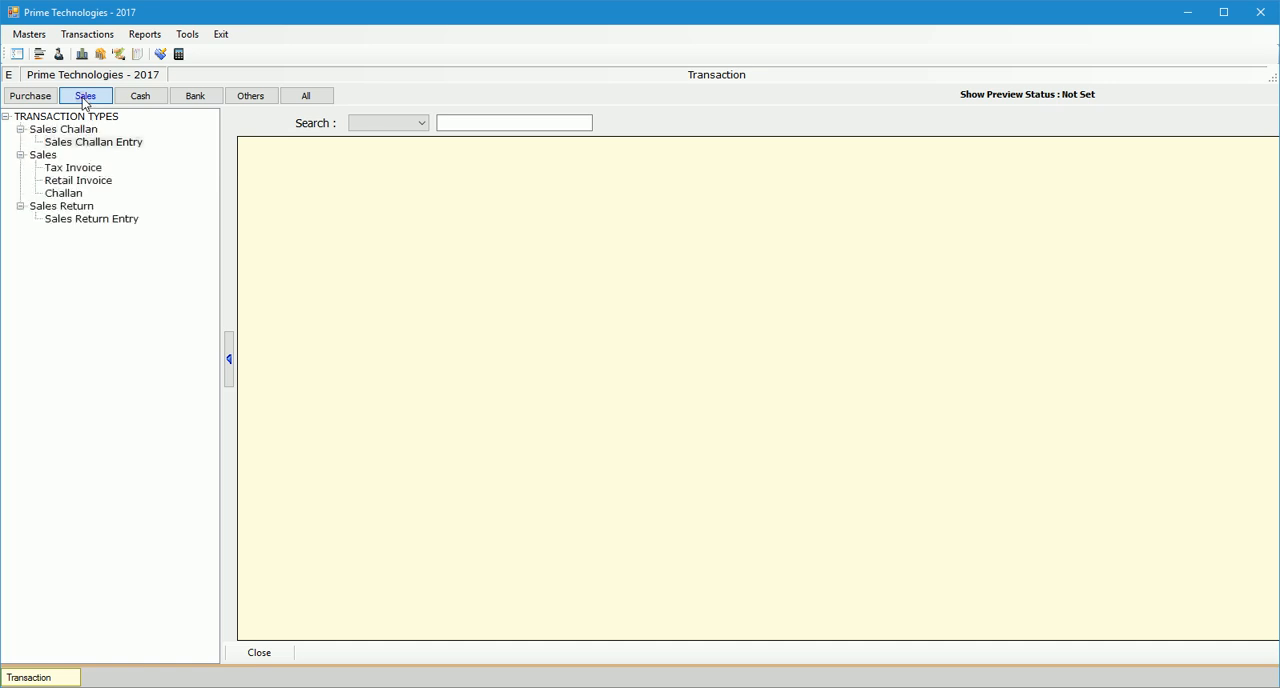
click(43, 157)
right_click(43, 158)
click(75, 165)
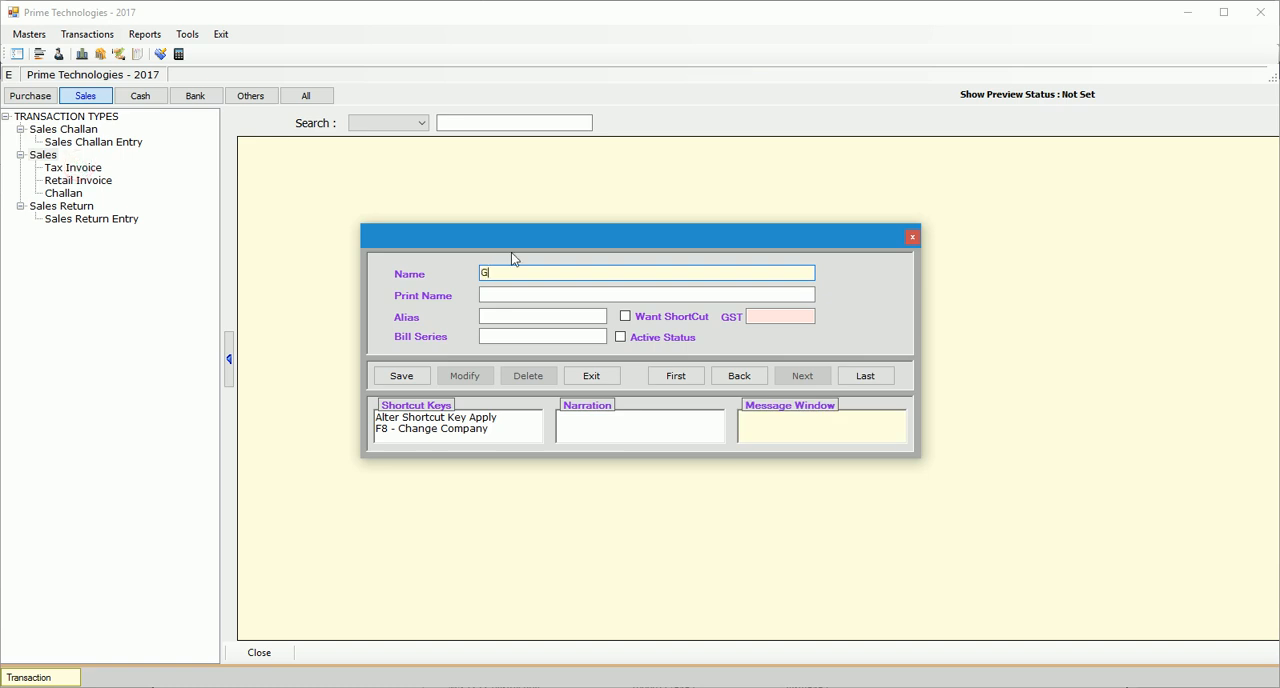
text(GST Sales)
key(Return)
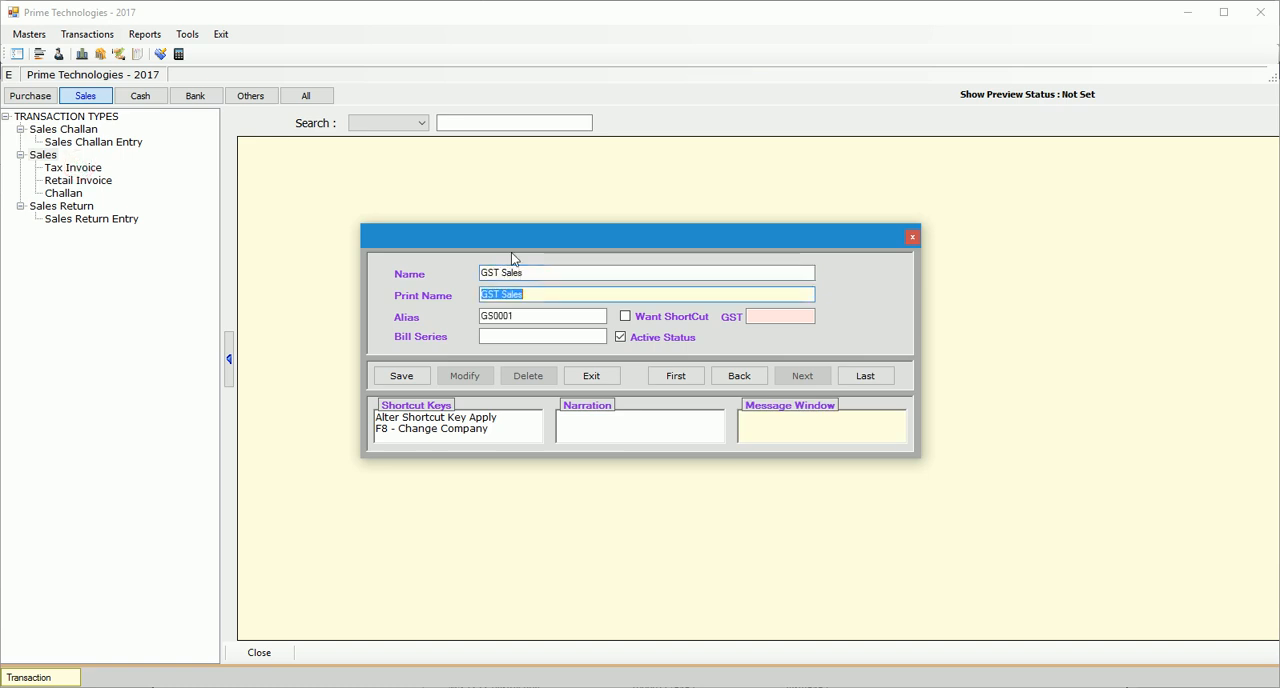
text(Tax Invoice)
Link the GST Sales type to the Gujarat GST master, set its bill series to G, save and close the form.
click(790, 315)
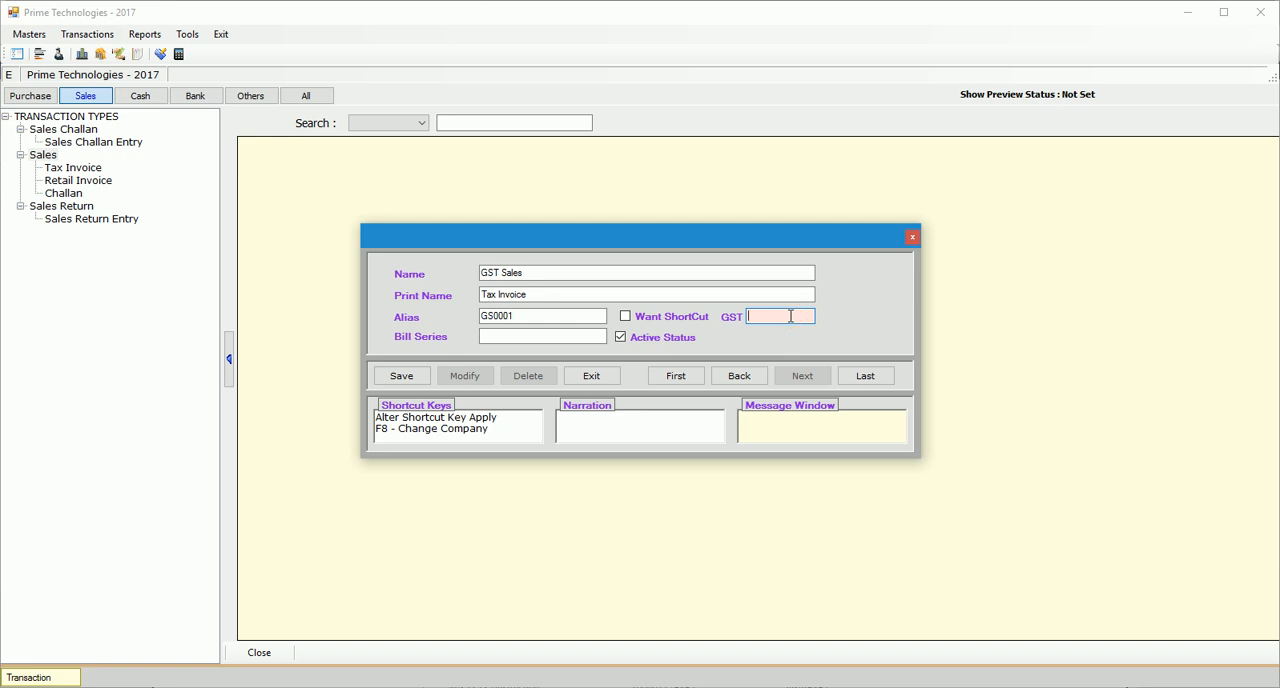
key(Return)
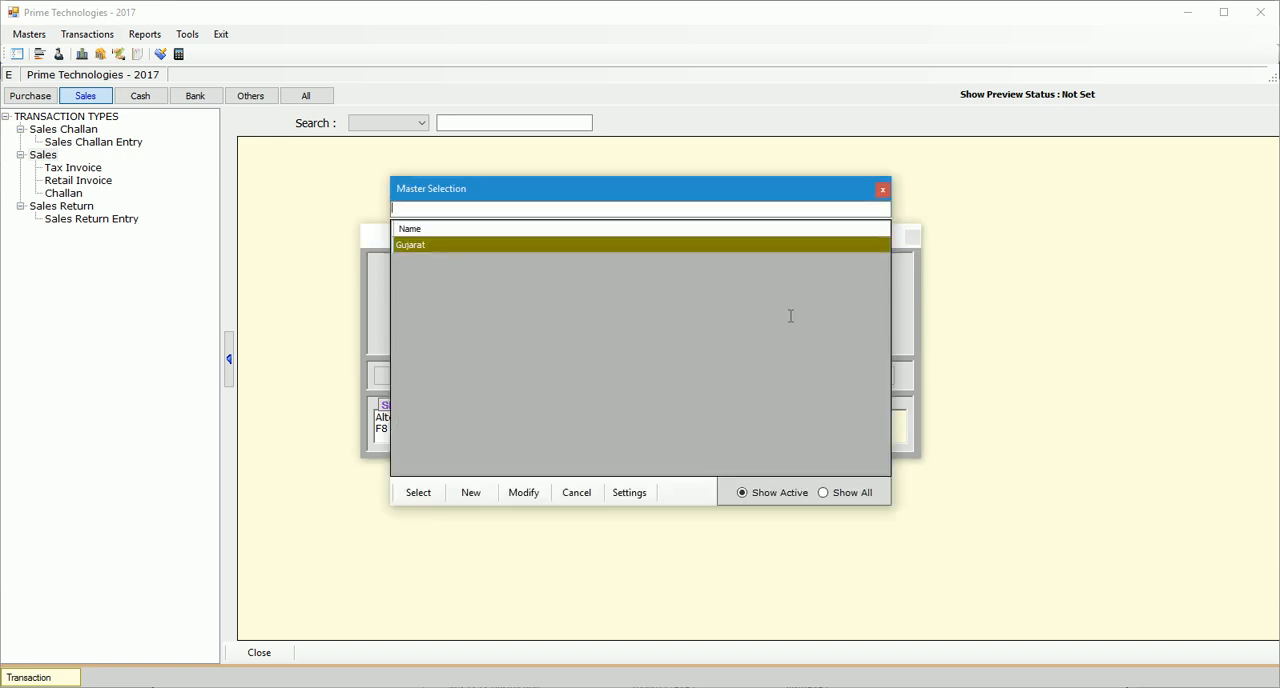
key(Return)
click(524, 336)
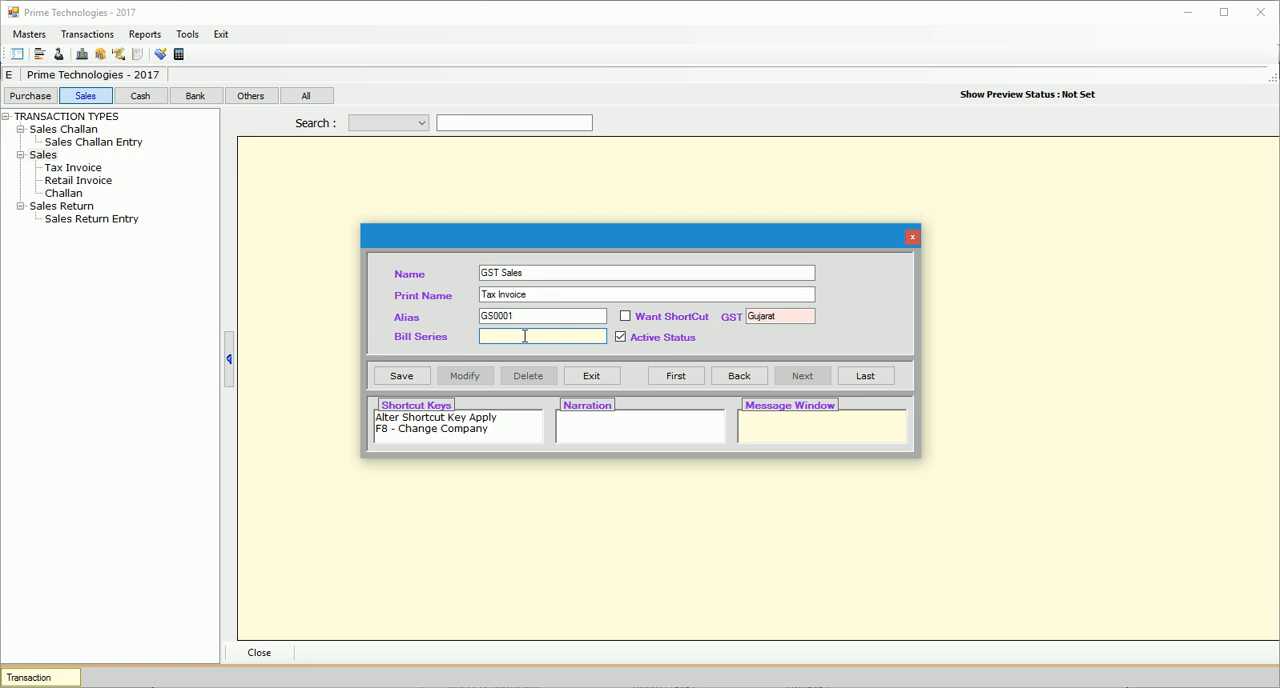
text(G)
click(403, 379)
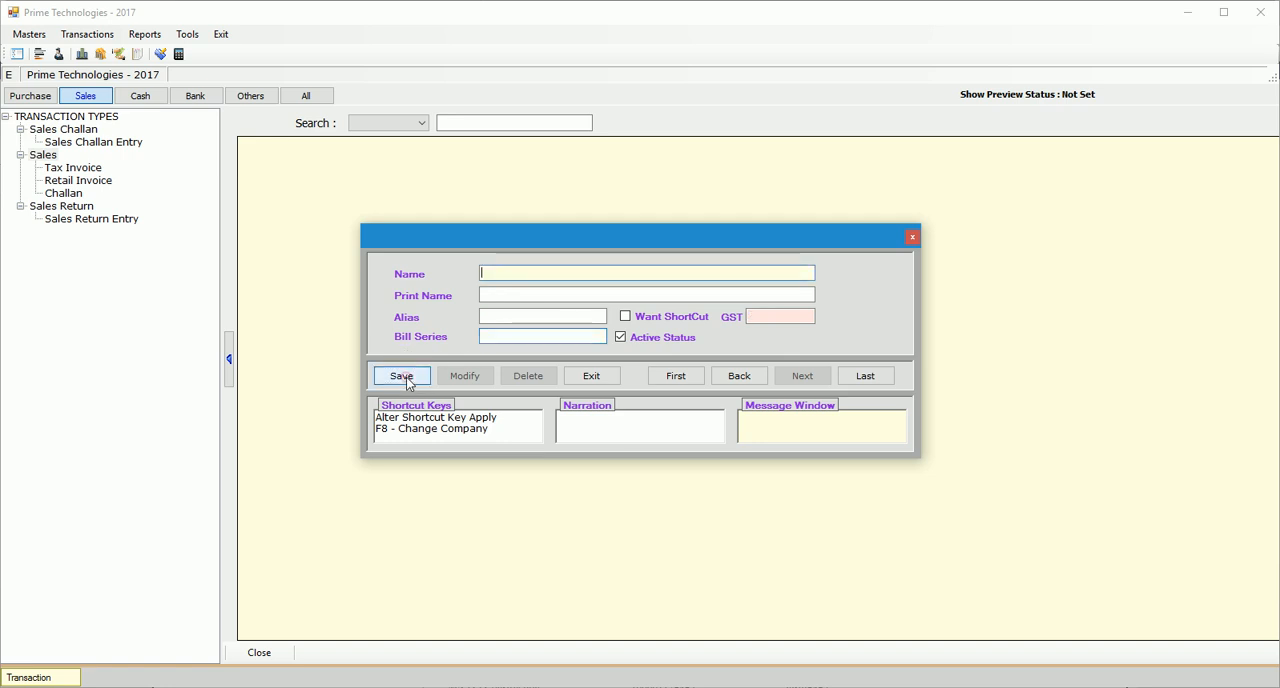
click(591, 377)
click(604, 410)
Refresh the Sales transaction types and start a new GST Sales entry dated 03/07/2017.
click(48, 100)
click(85, 96)
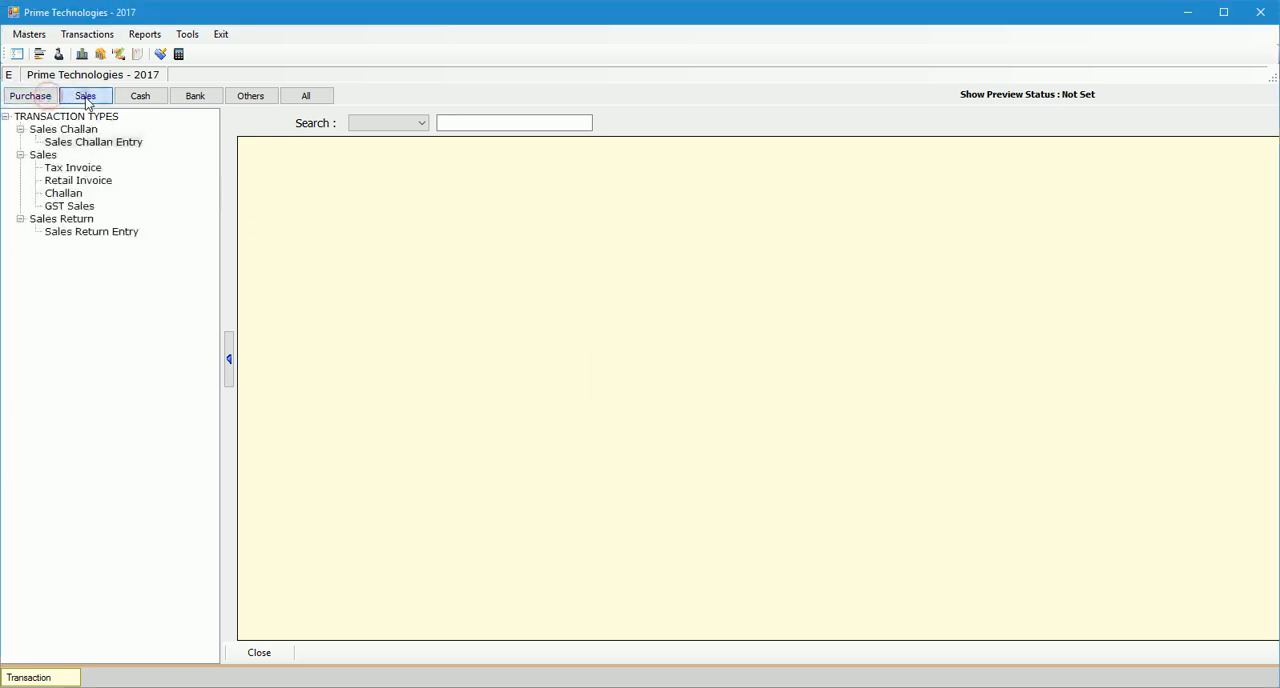
click(70, 206)
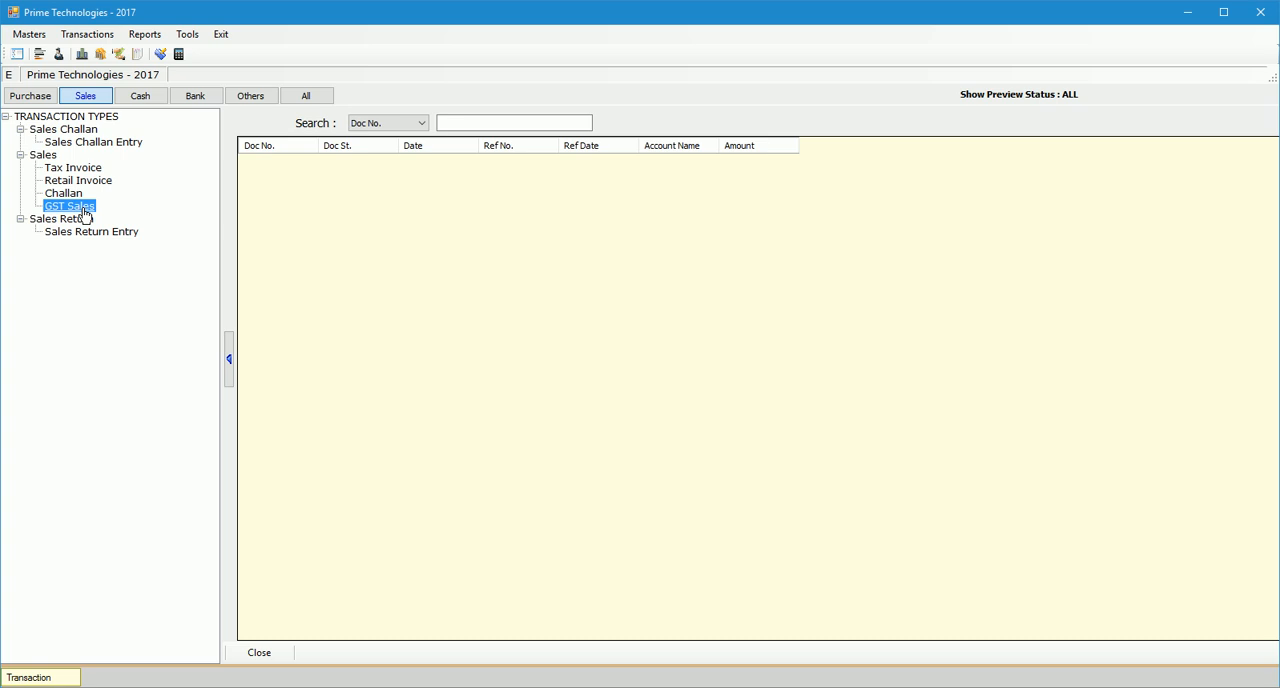
right_click(86, 214)
click(127, 219)
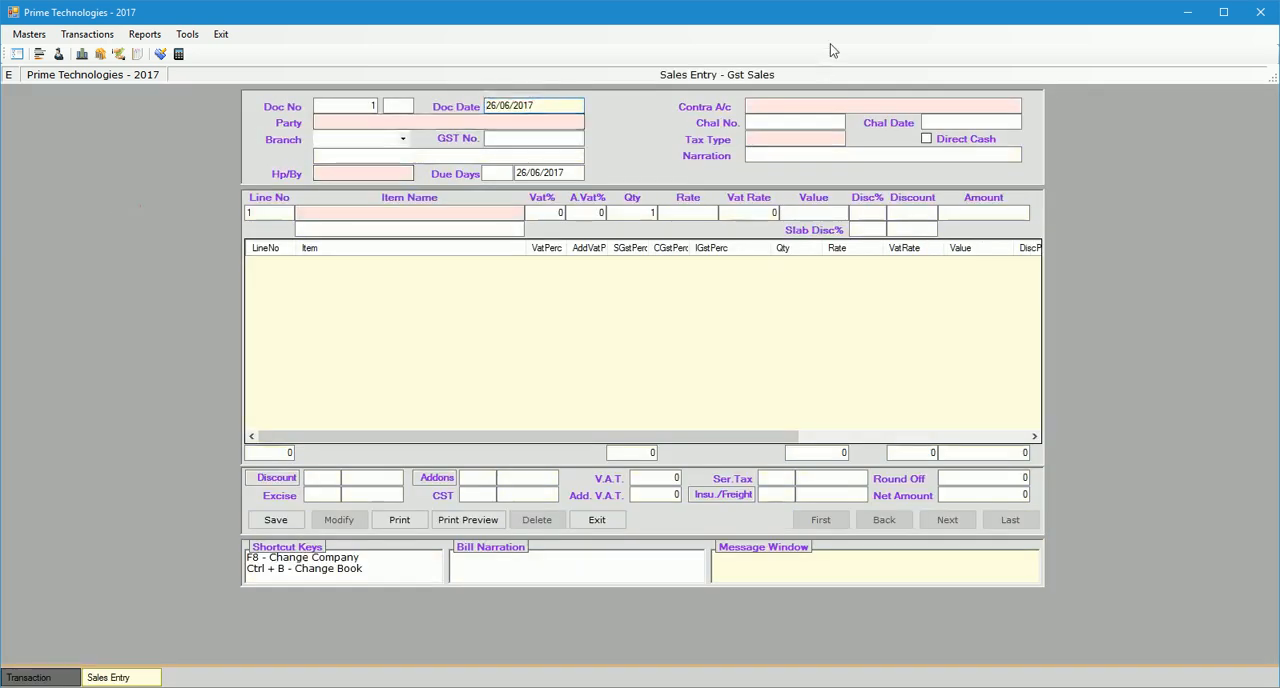
text(0307)
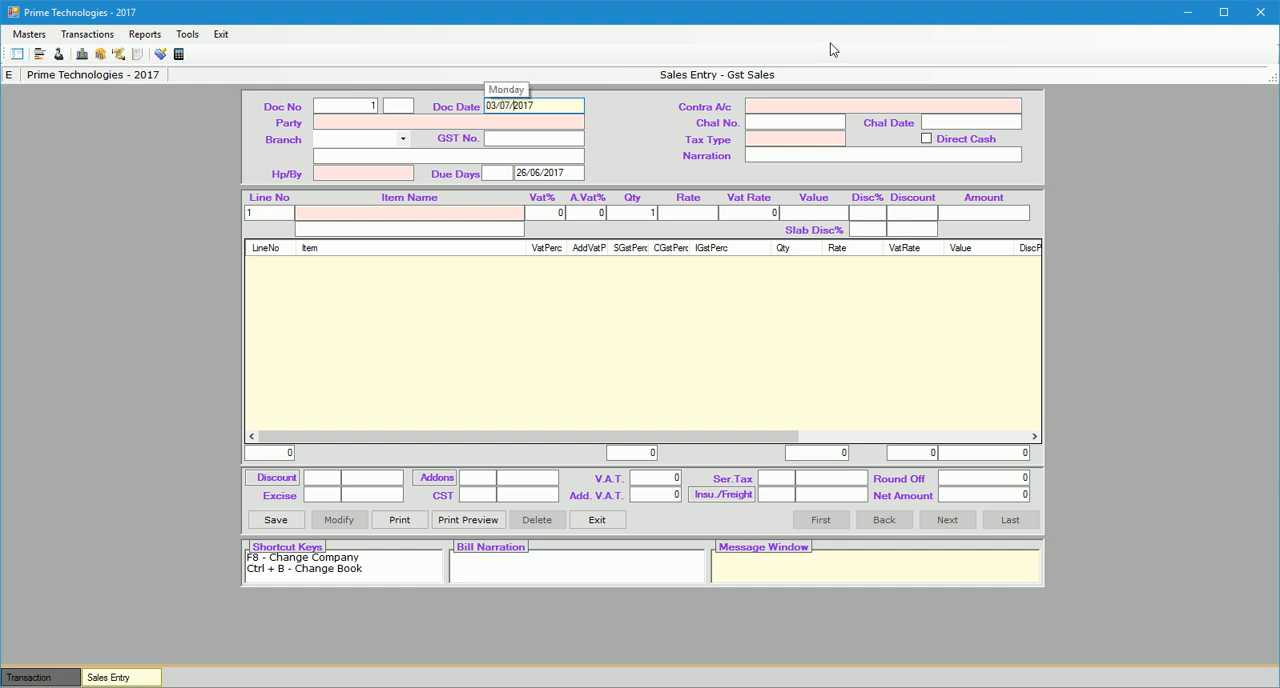
key(Return)
Choose AKSHAR ART as the party, keep the Main branch and set Hp/By to Direct.
key(Down)
key(Down)
key(Down)
key(Down)
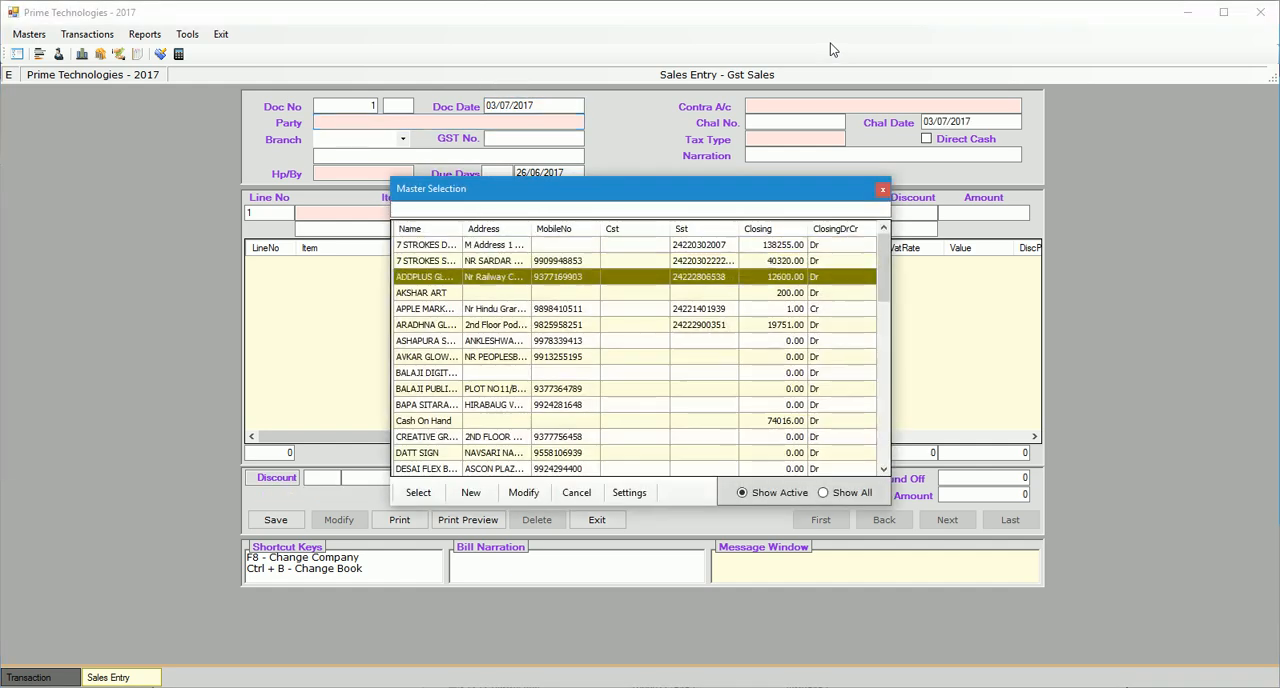
key(Up)
key(Return)
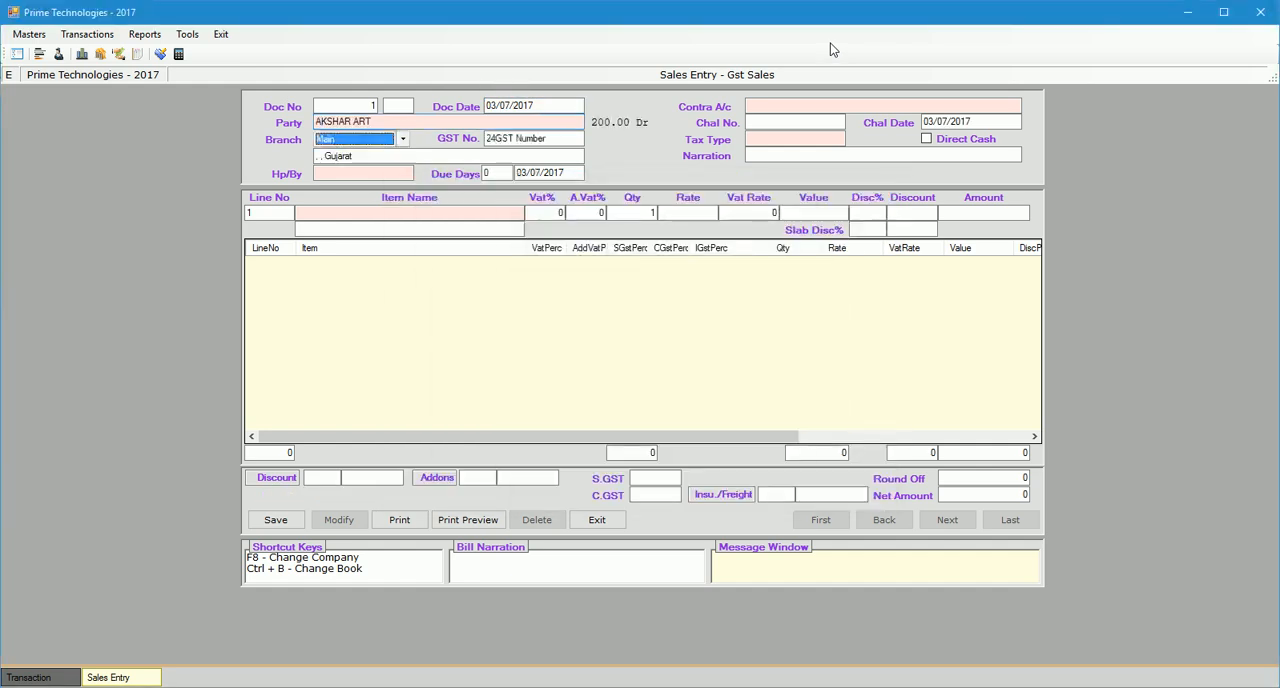
key(Return)
key(Return)
key(Return)
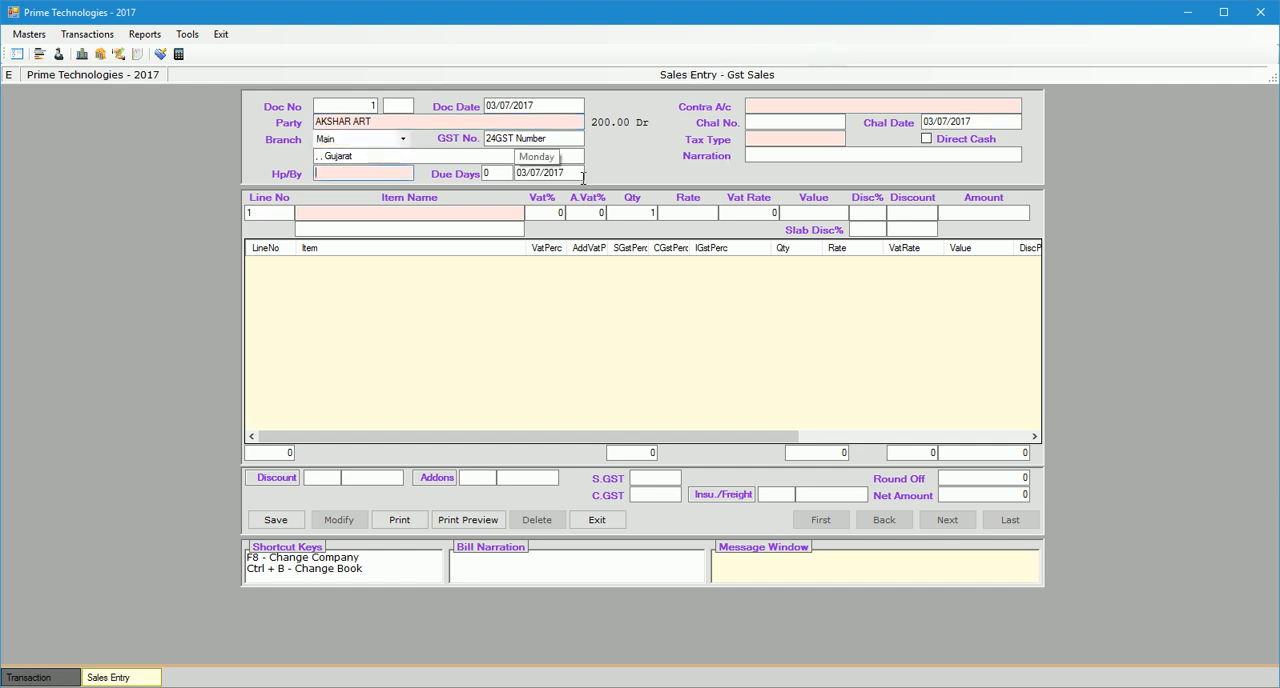
key(Return)
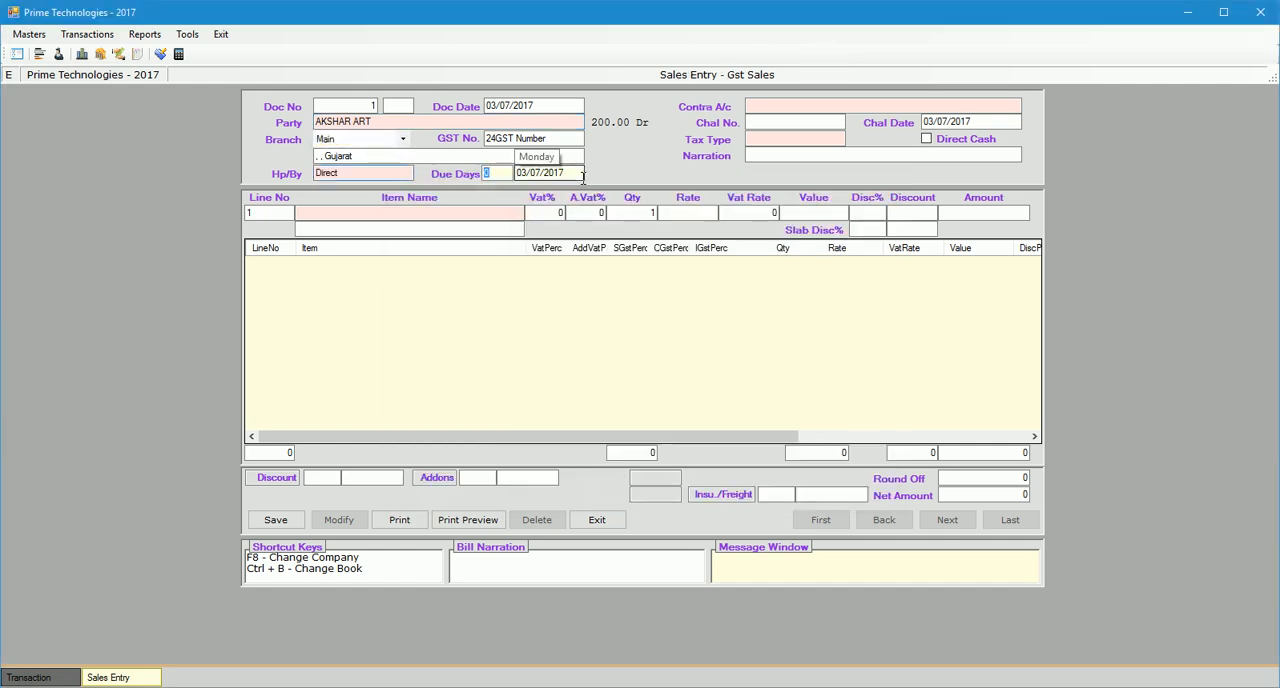
Set the sales entry's contra account to Sales Of Goods and its tax type to Local Registered.
click(757, 108)
text(sales of goods)
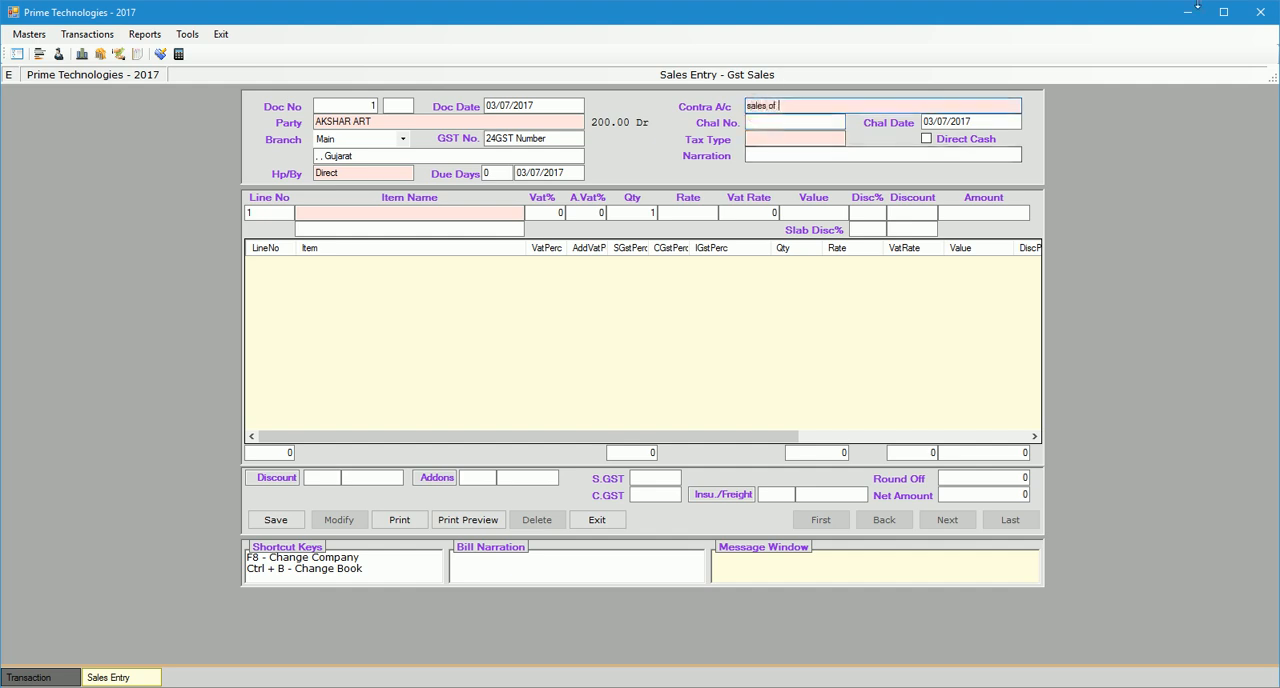
key(Return)
key(Return)
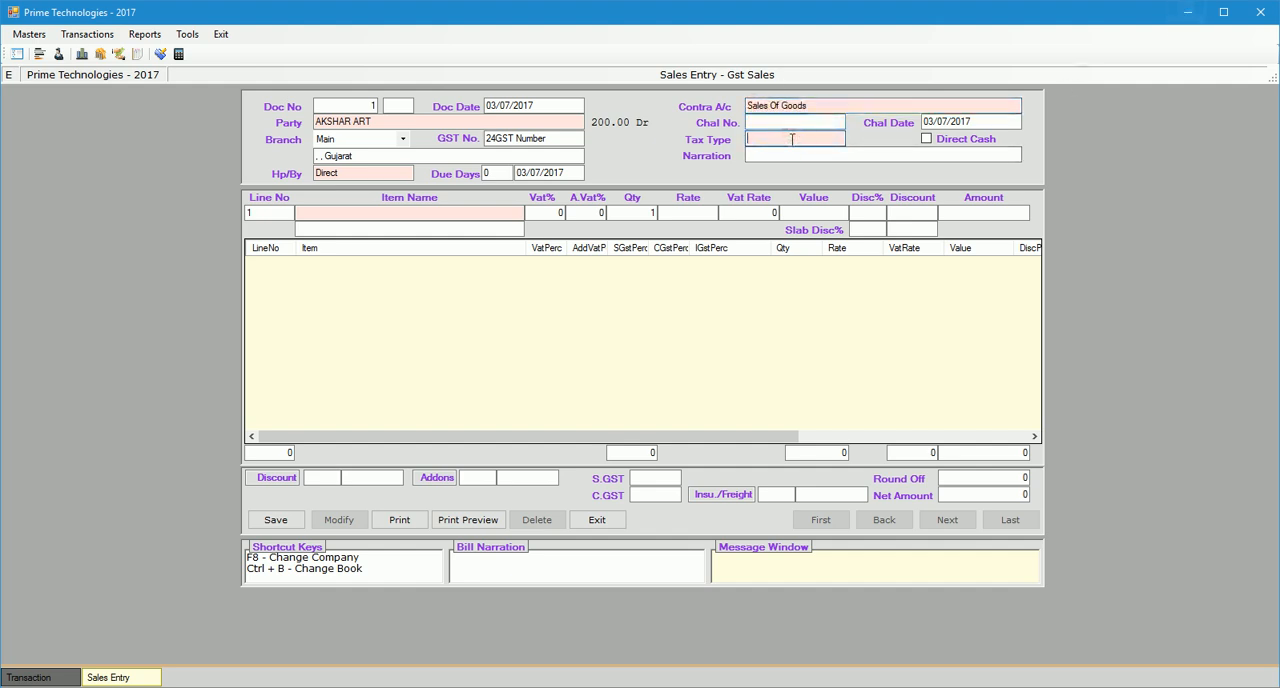
key(Return)
key(Down)
key(Return)
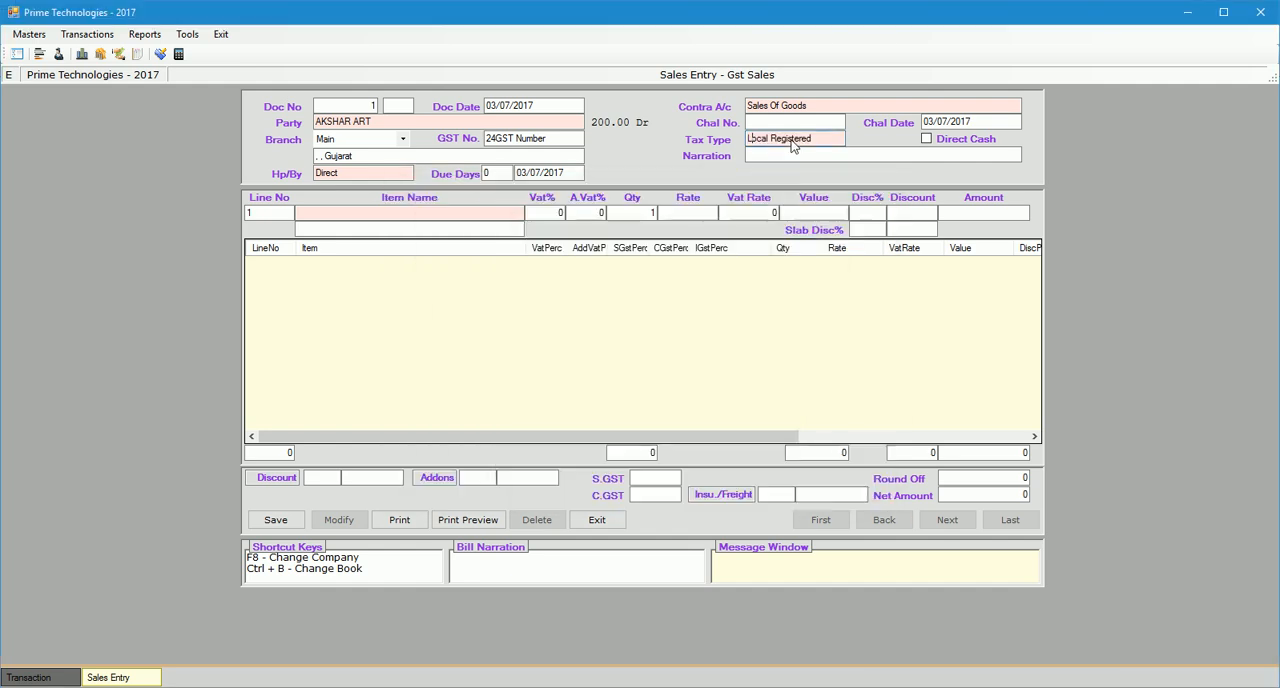
key(Return)
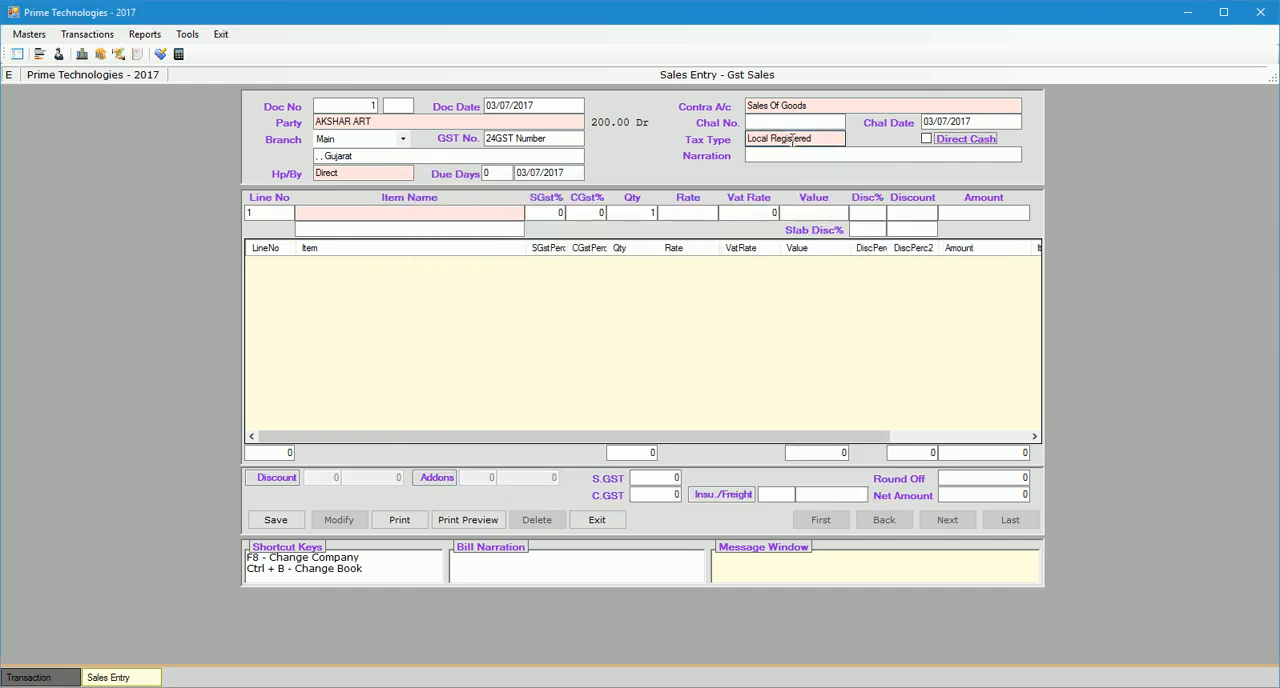
Open the Item Master and load the At Ink Quattro item record.
click(391, 212)
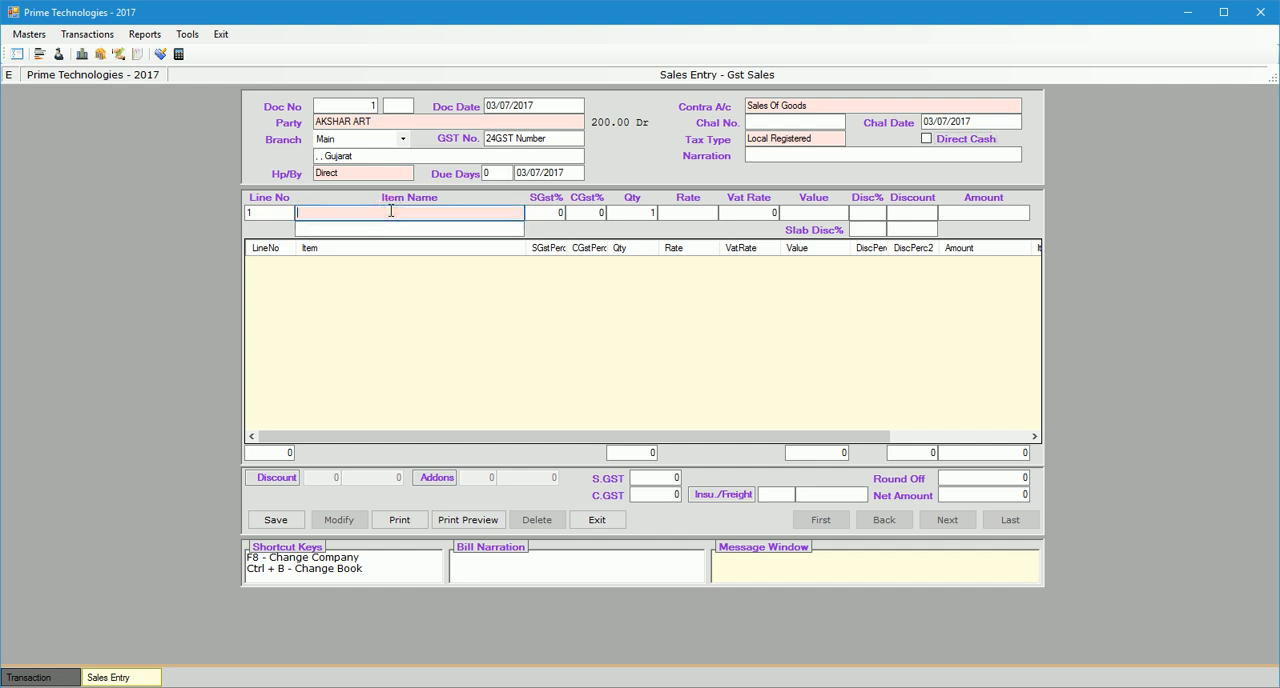
click(29, 34)
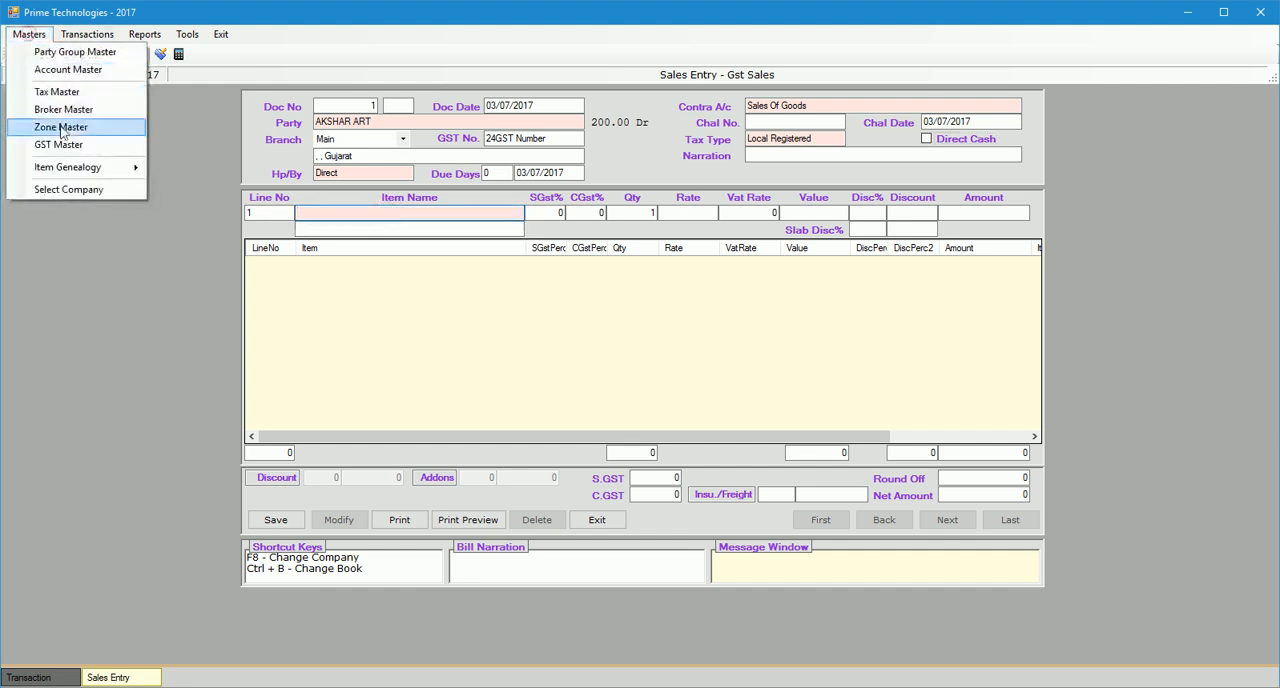
mouse_move(70, 172)
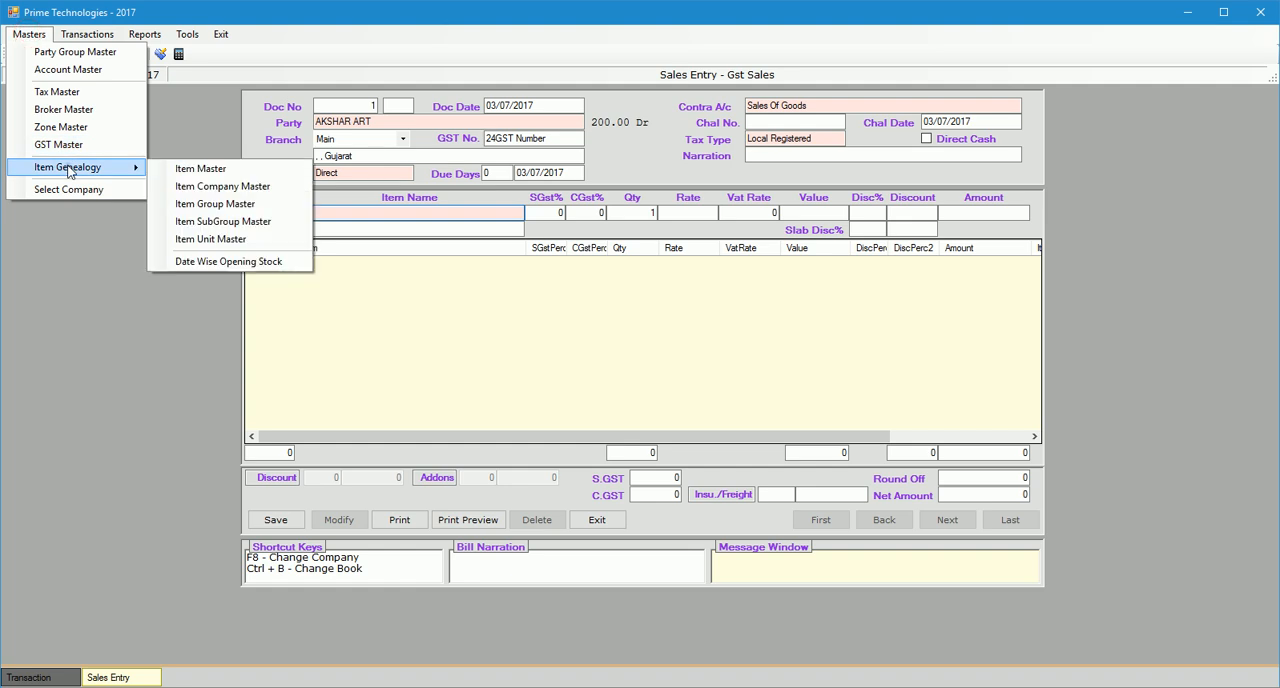
click(270, 176)
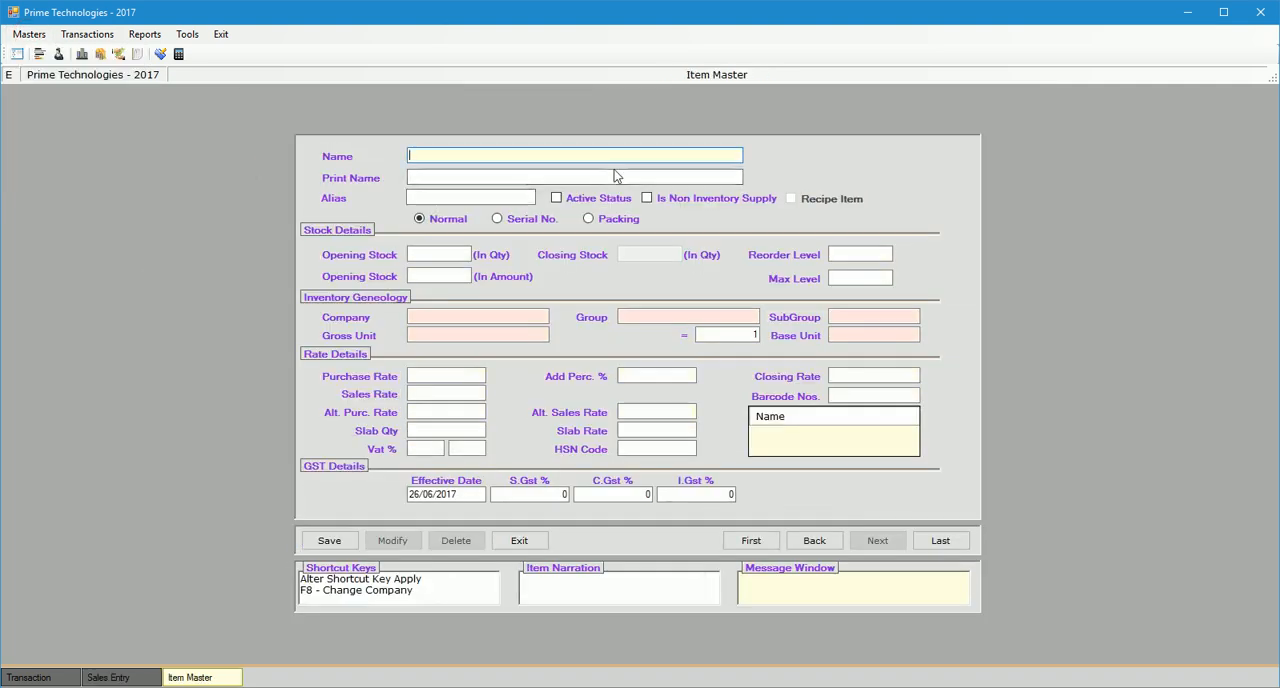
key(Return)
key(Down)
key(Down)
key(Down)
key(Down)
key(Down)
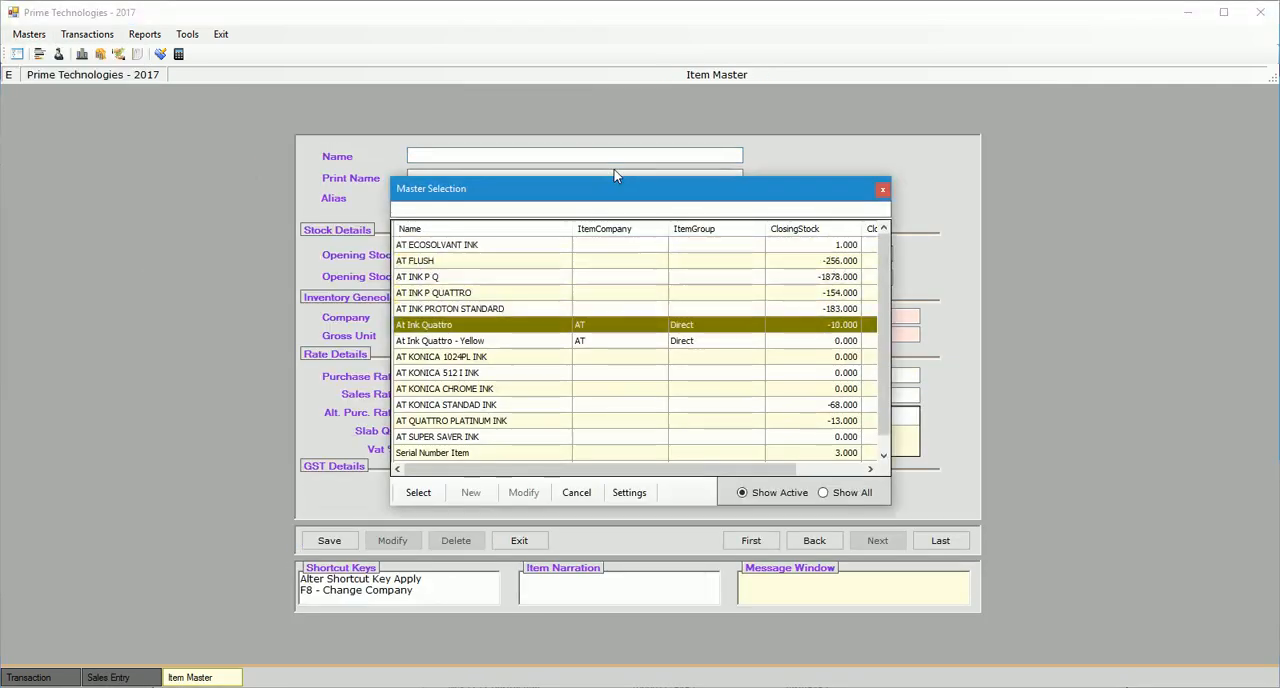
key(Return)
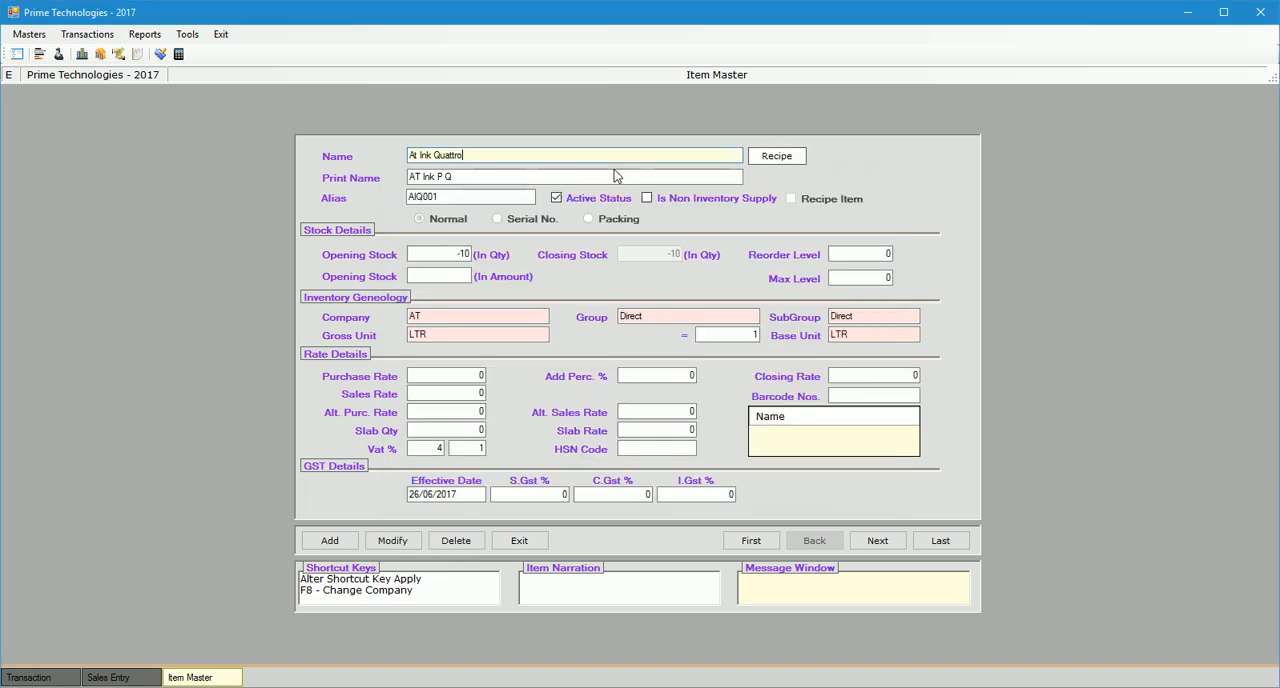
Enter hsn_cd as the item's HSN code and set its GST effective date to 01/07/2017.
click(657, 448)
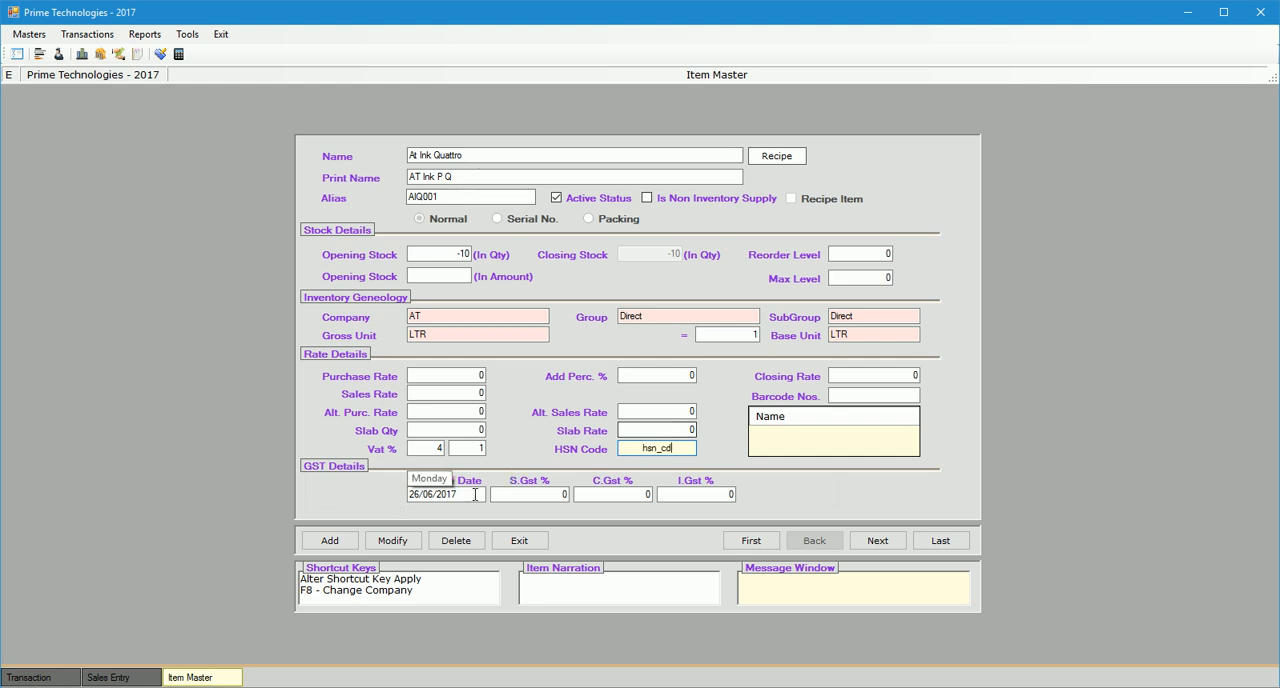
drag(672, 448, 613, 452)
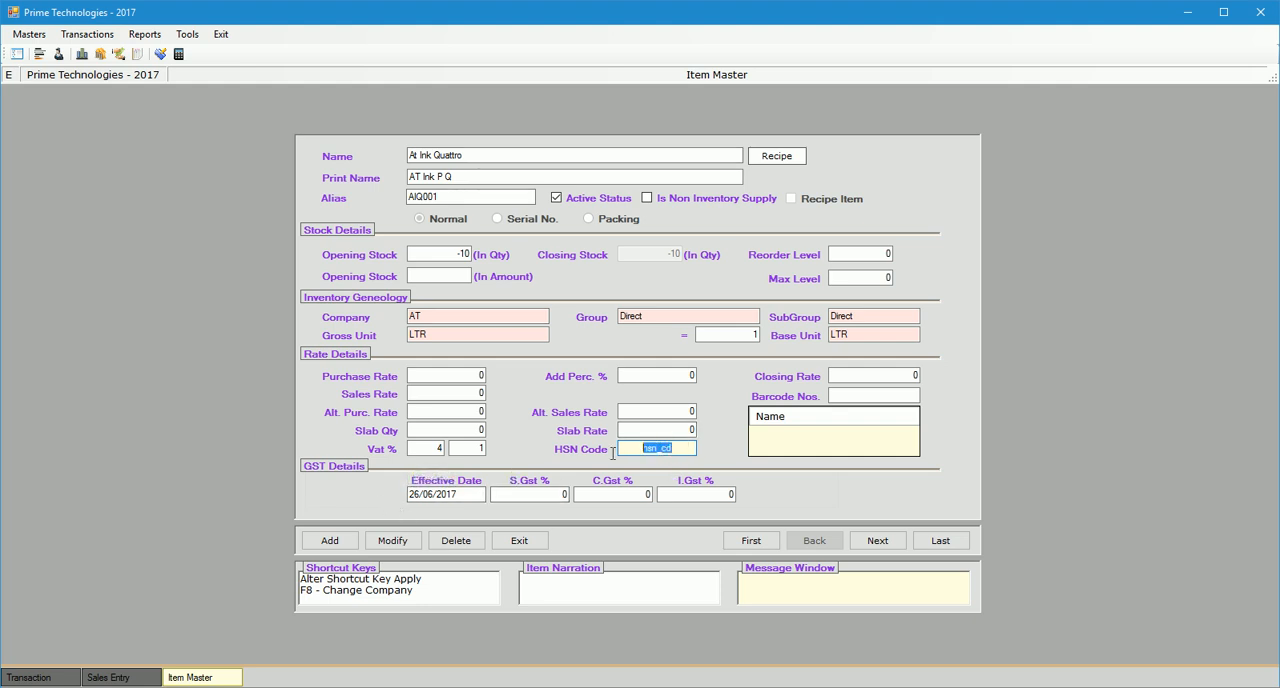
click(470, 494)
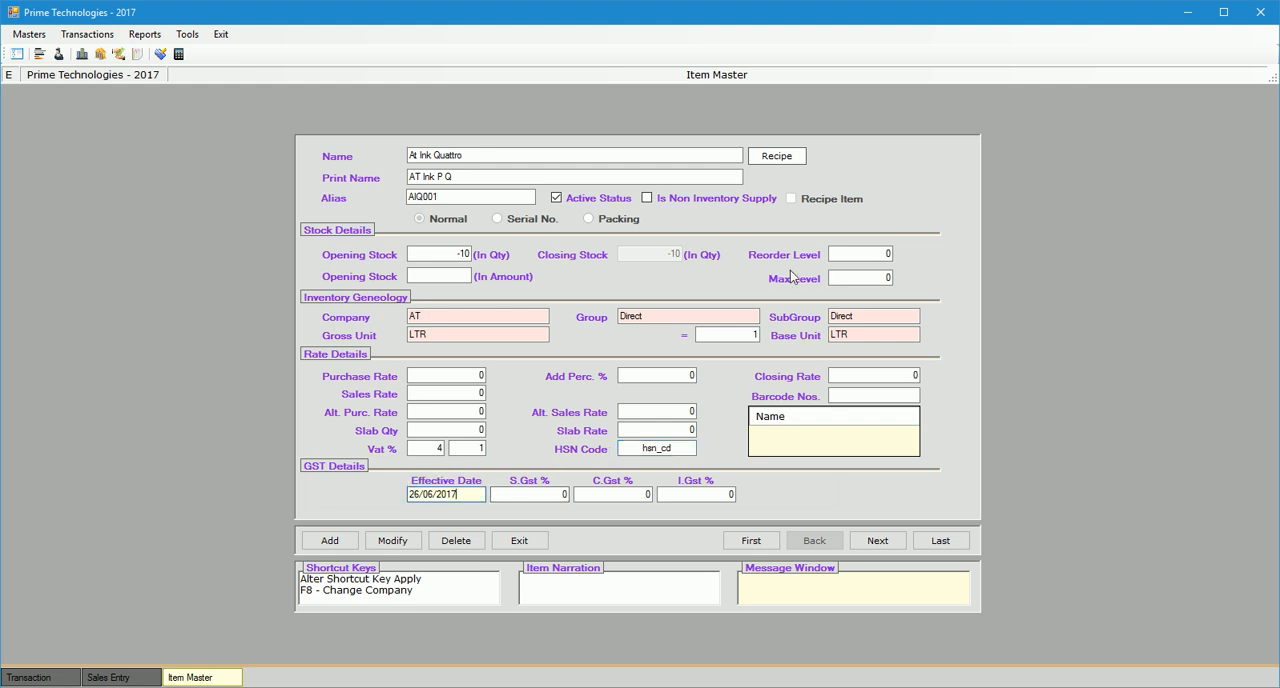
text(1)
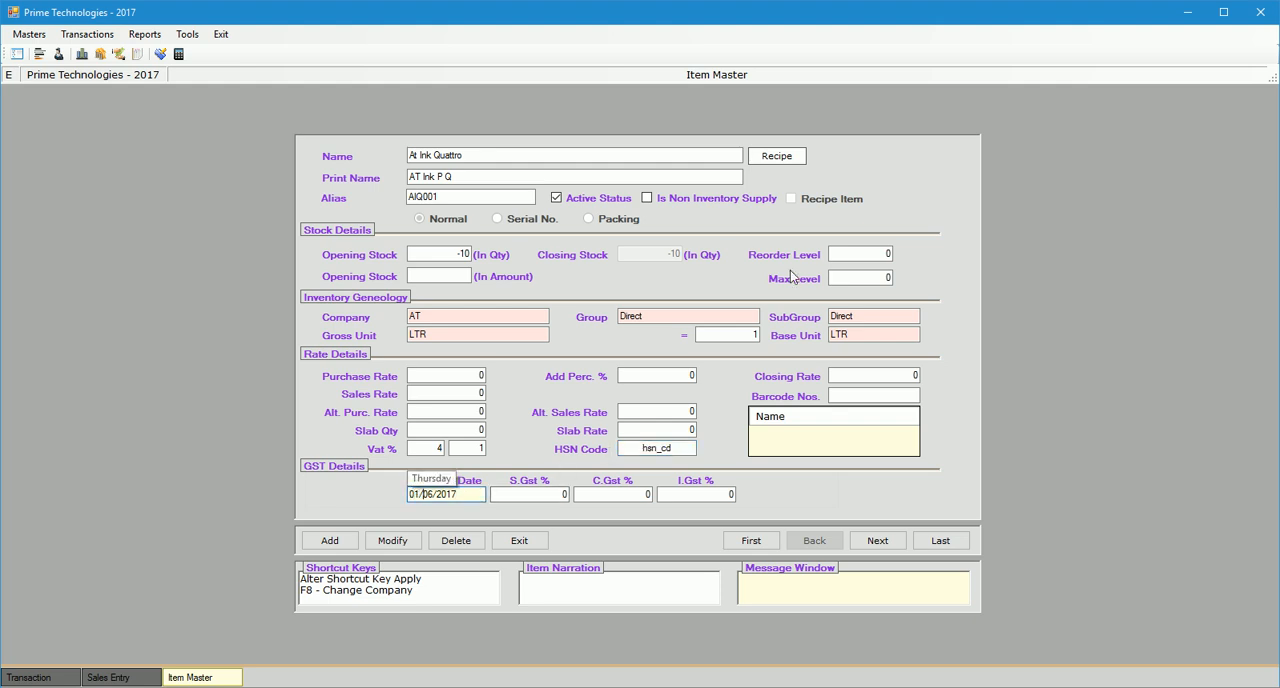
text(7)
key(Tab)
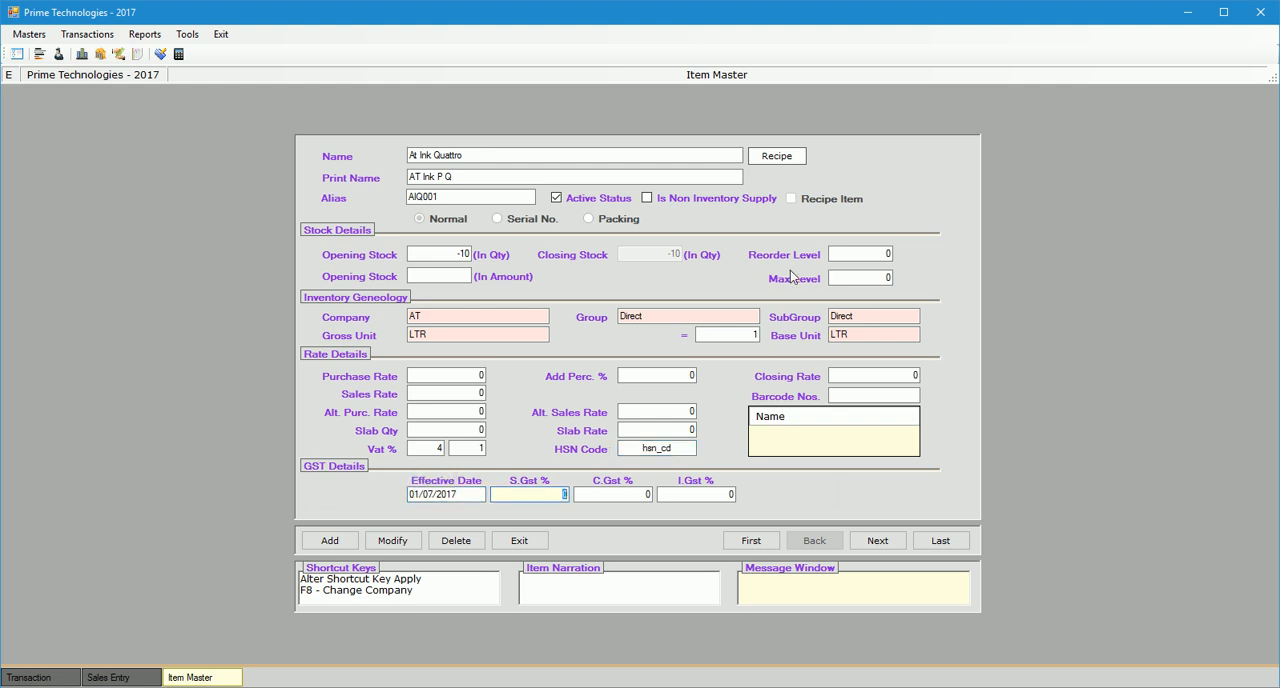
Set the item's GST rates to S.Gst 9%, C.Gst 9% and I.Gst 18%, save the modification and close the Item Master.
text(9)
key(Tab)
key(Tab)
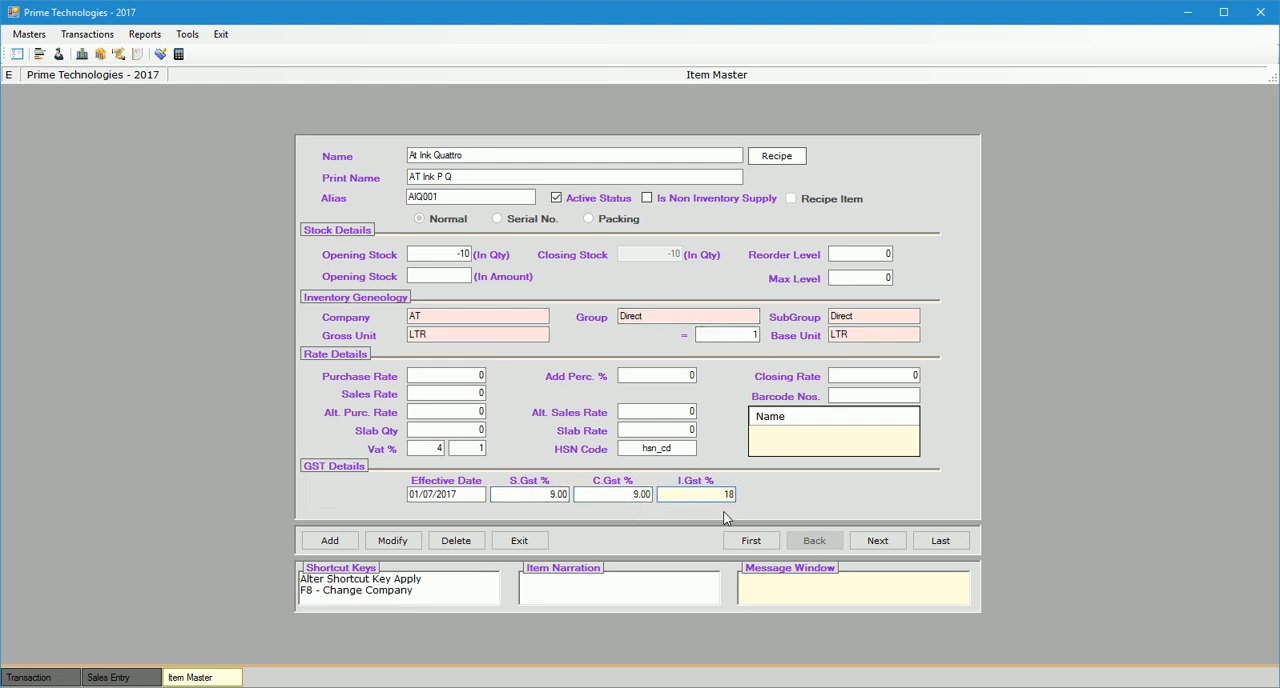
click(380, 544)
click(691, 411)
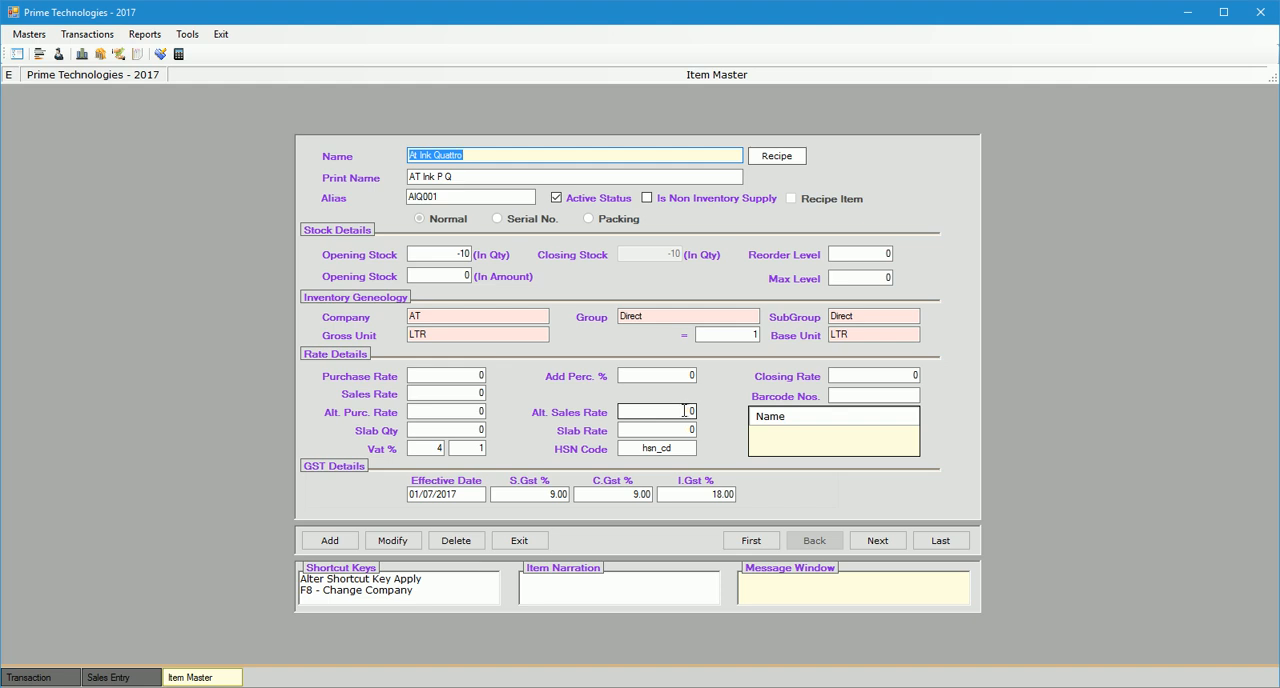
click(519, 540)
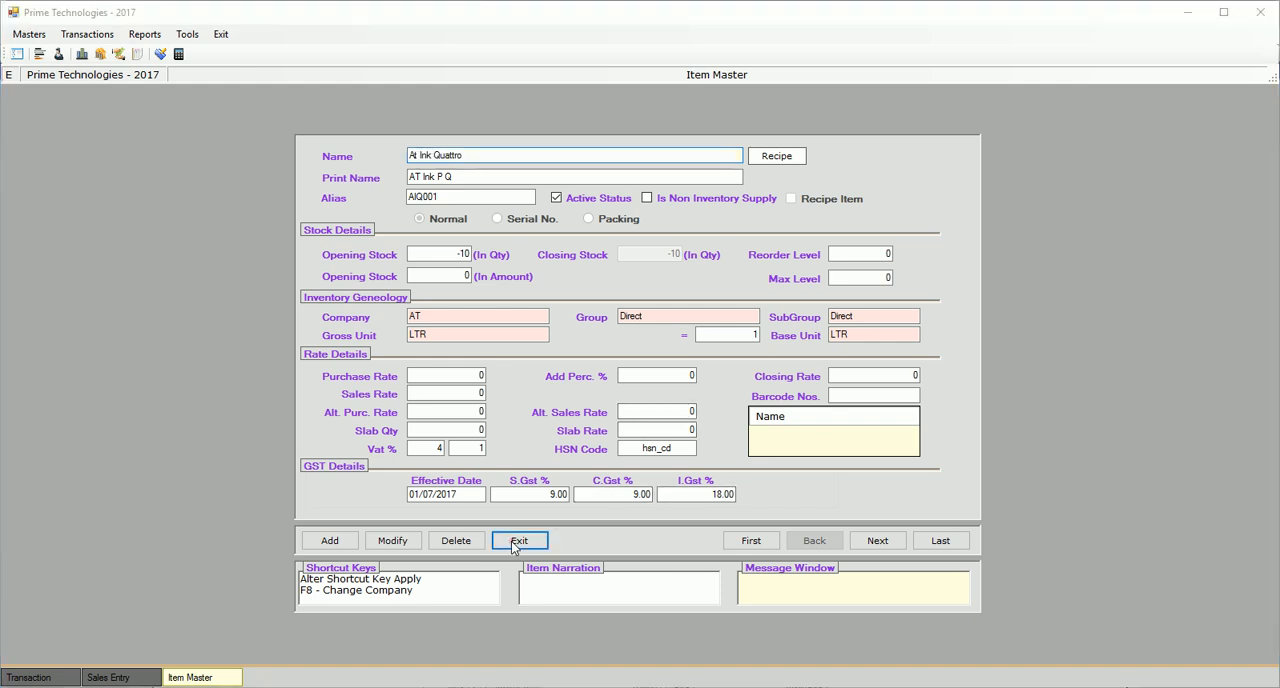
click(611, 410)
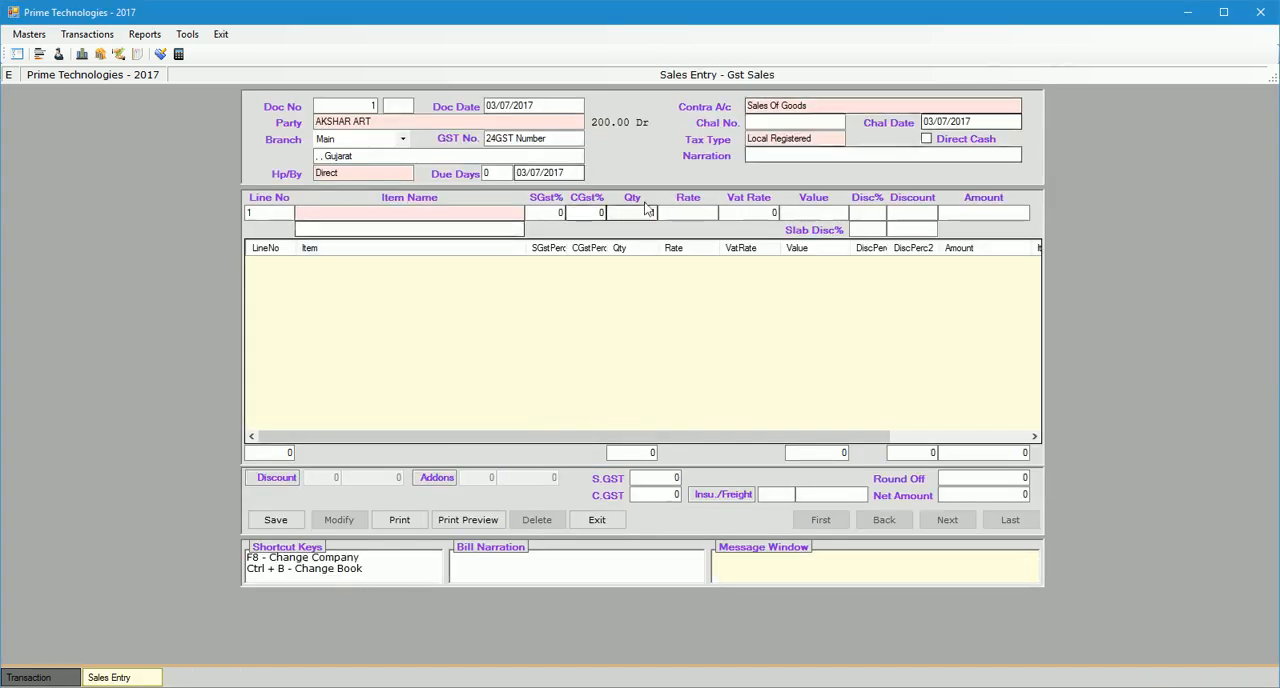
Choose At Ink Quattro as the item on line 1 of the GST sales entry.
click(377, 213)
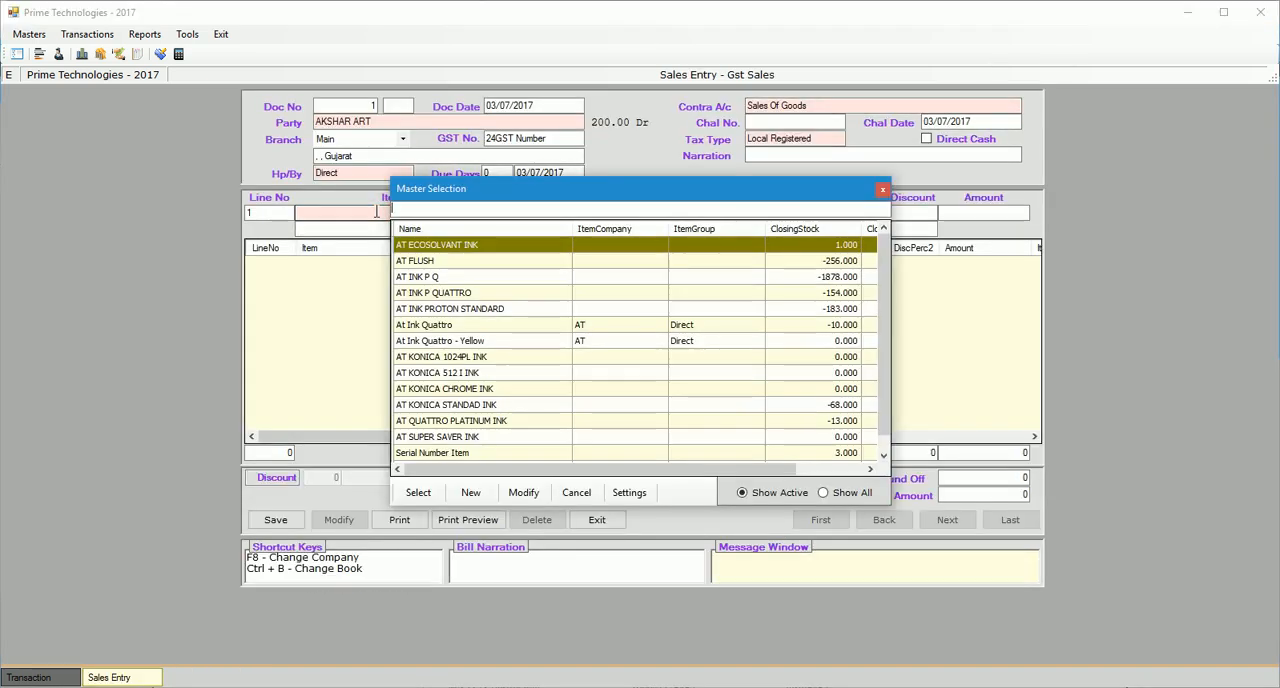
key(Down)
key(Down)
key(Down)
key(Up)
key(Return)
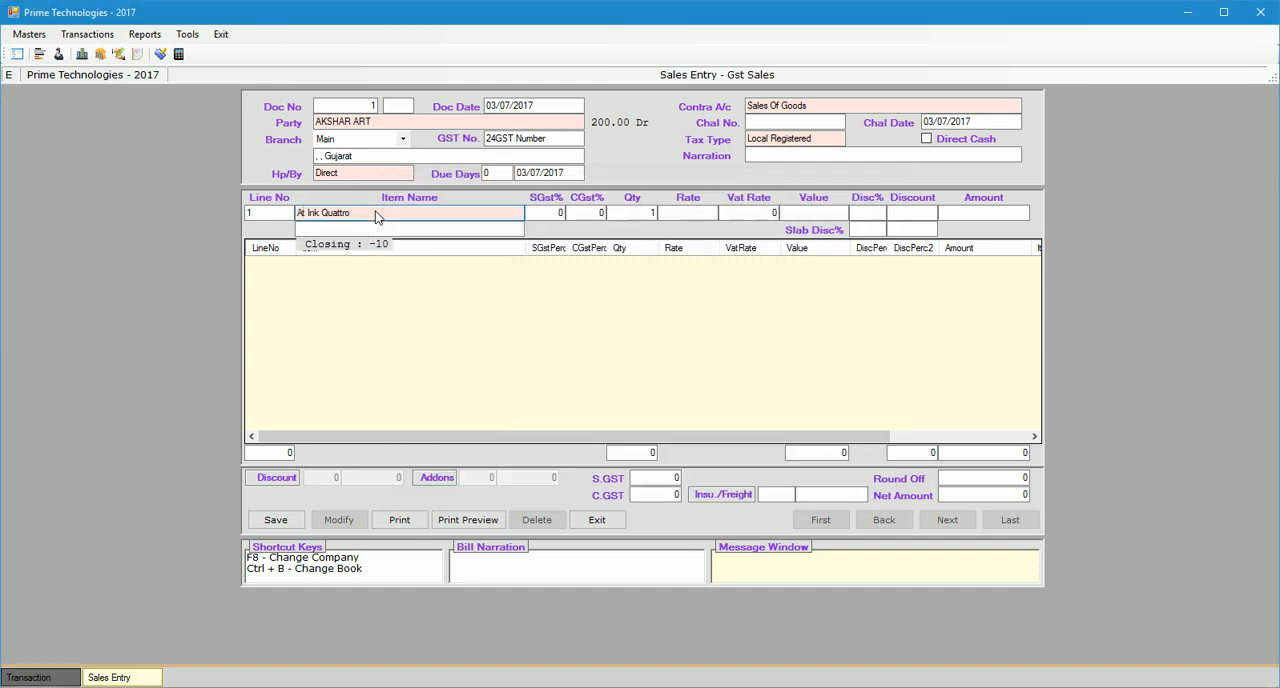
key(Return)
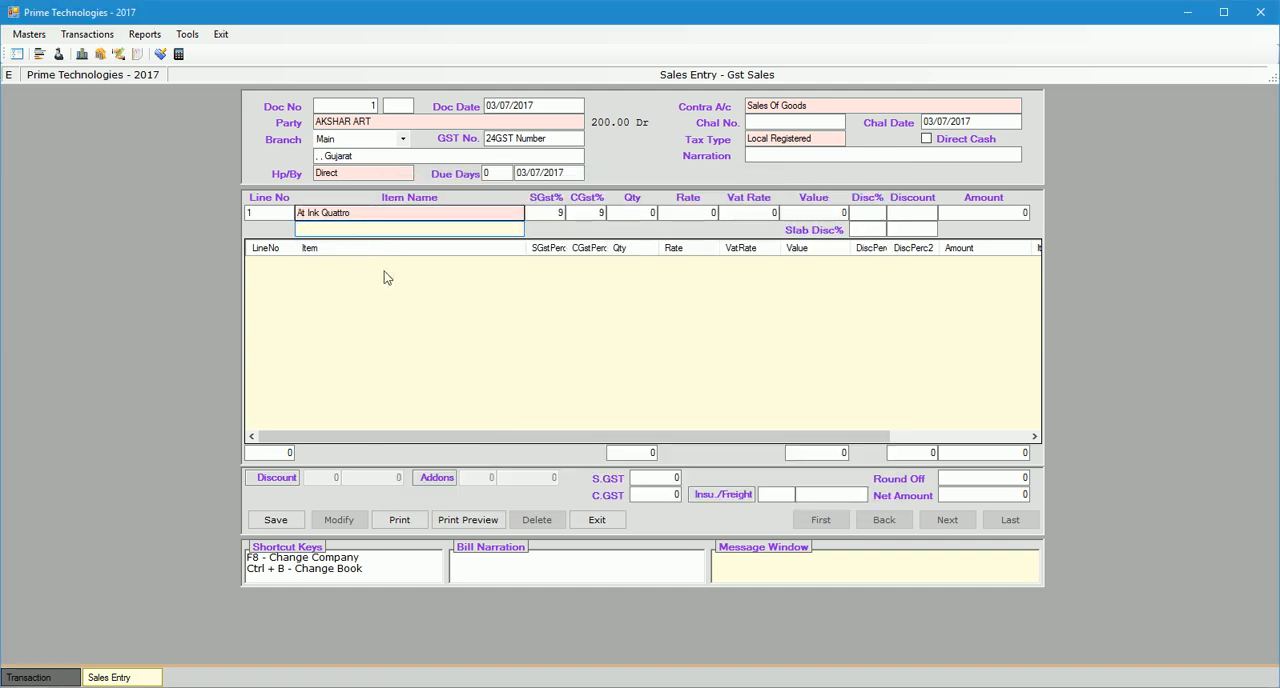
Enter a quantity of 1 and a rate of 1500 for the item and add the line to the entry.
key(Return)
text(1)
key(Return)
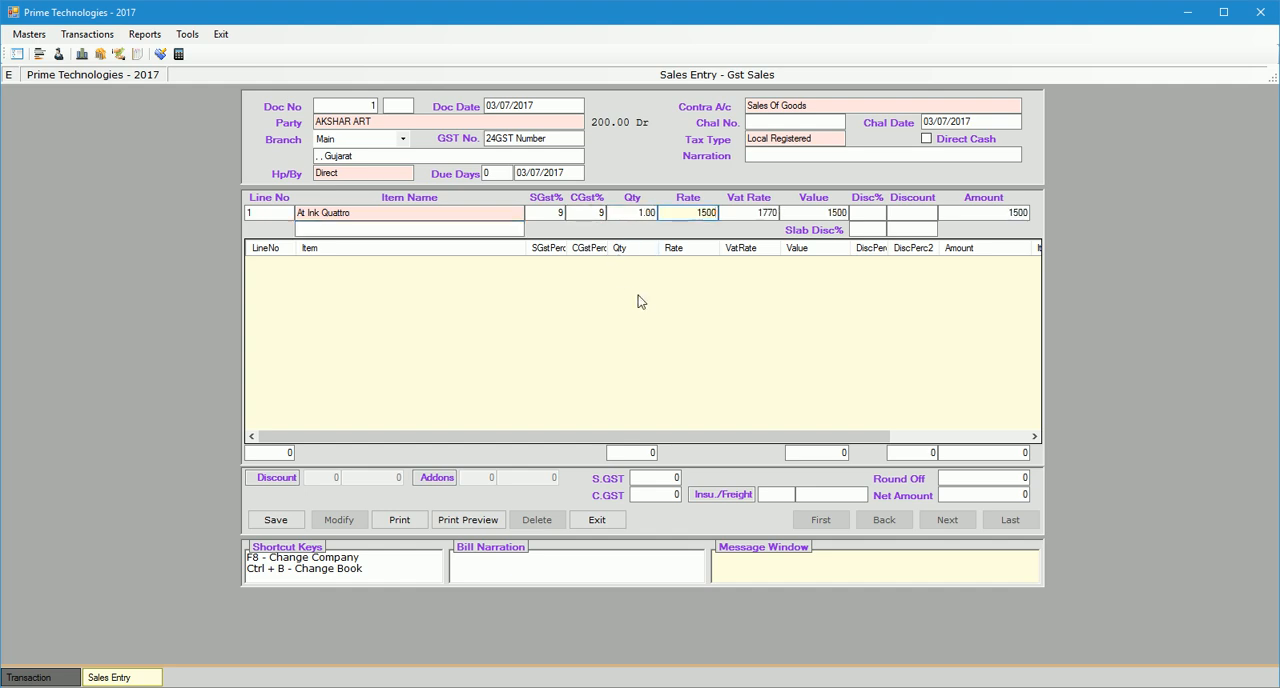
key(Return)
key(Return)
key(Return)
key(Return)
key(Return)
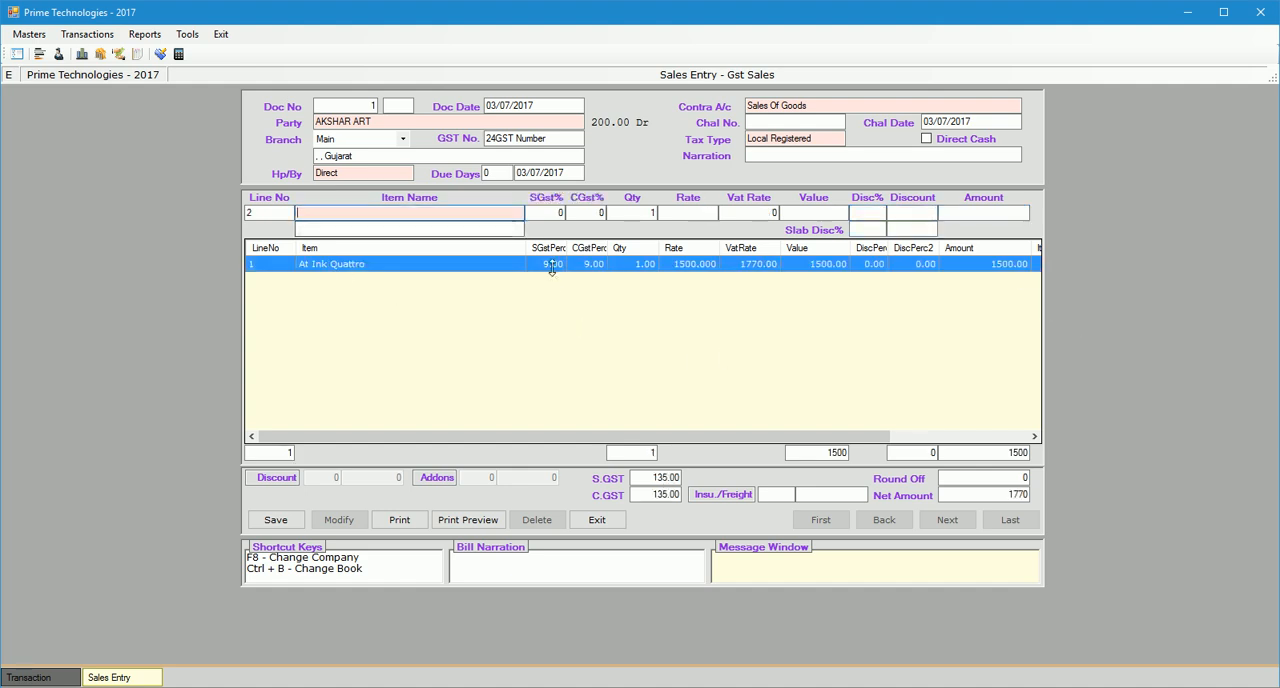
Check the entry's S.GST, total and net amounts, and save it without stopping for the missing GST number.
click(643, 477)
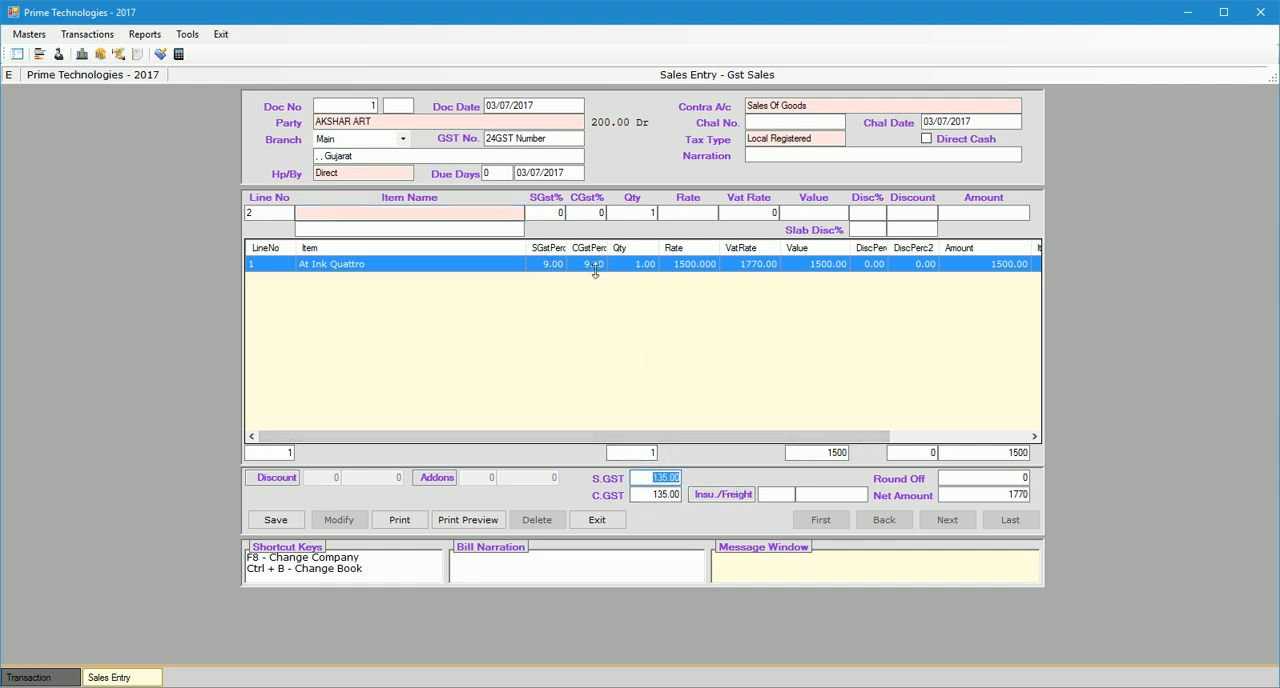
click(998, 452)
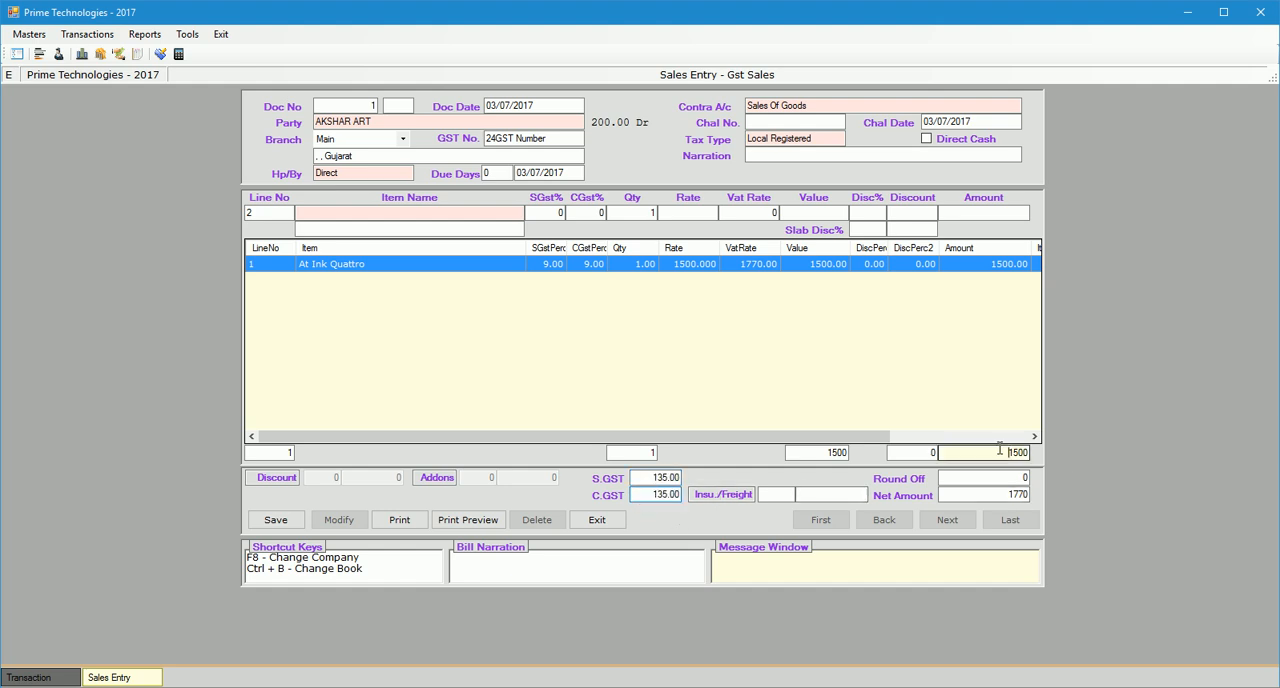
click(987, 491)
double_click(987, 491)
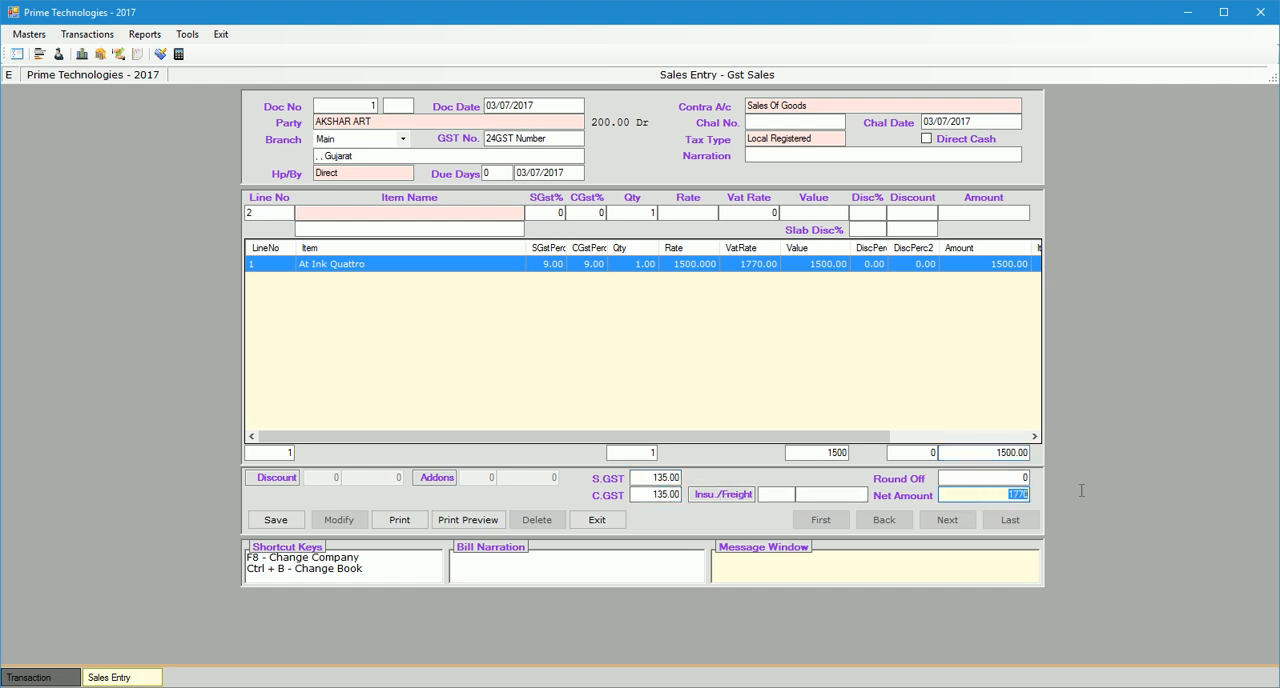
click(277, 521)
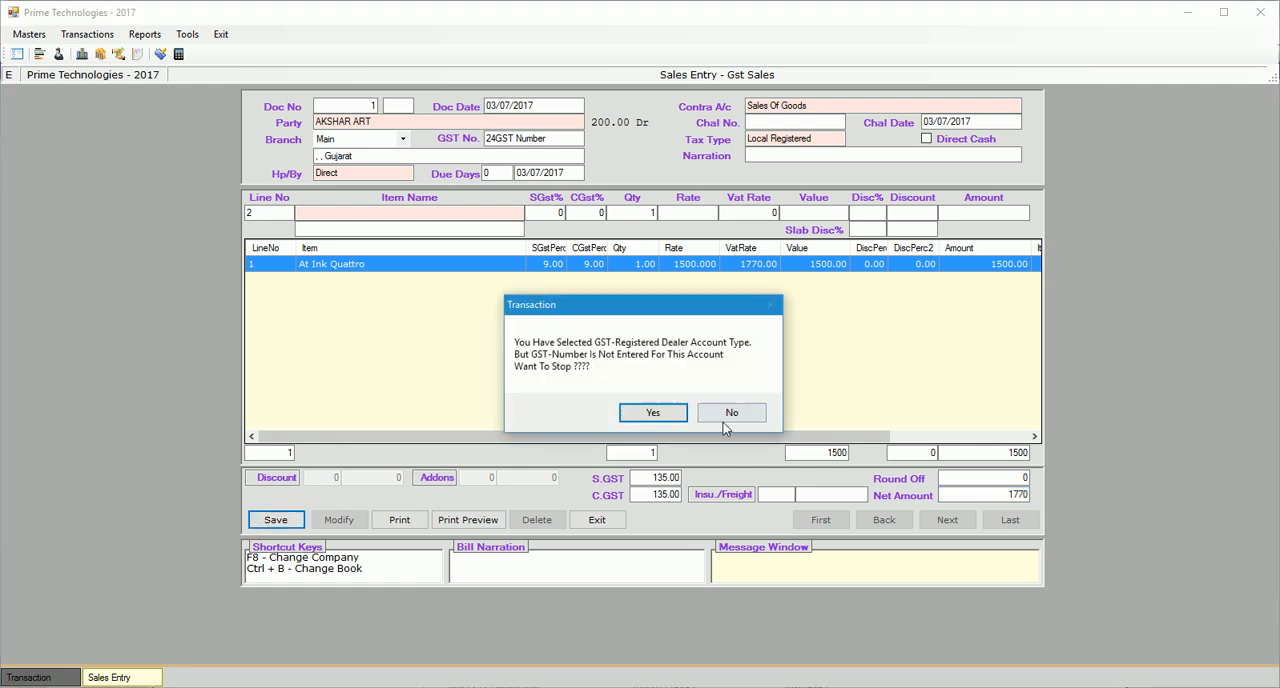
click(660, 412)
click(276, 521)
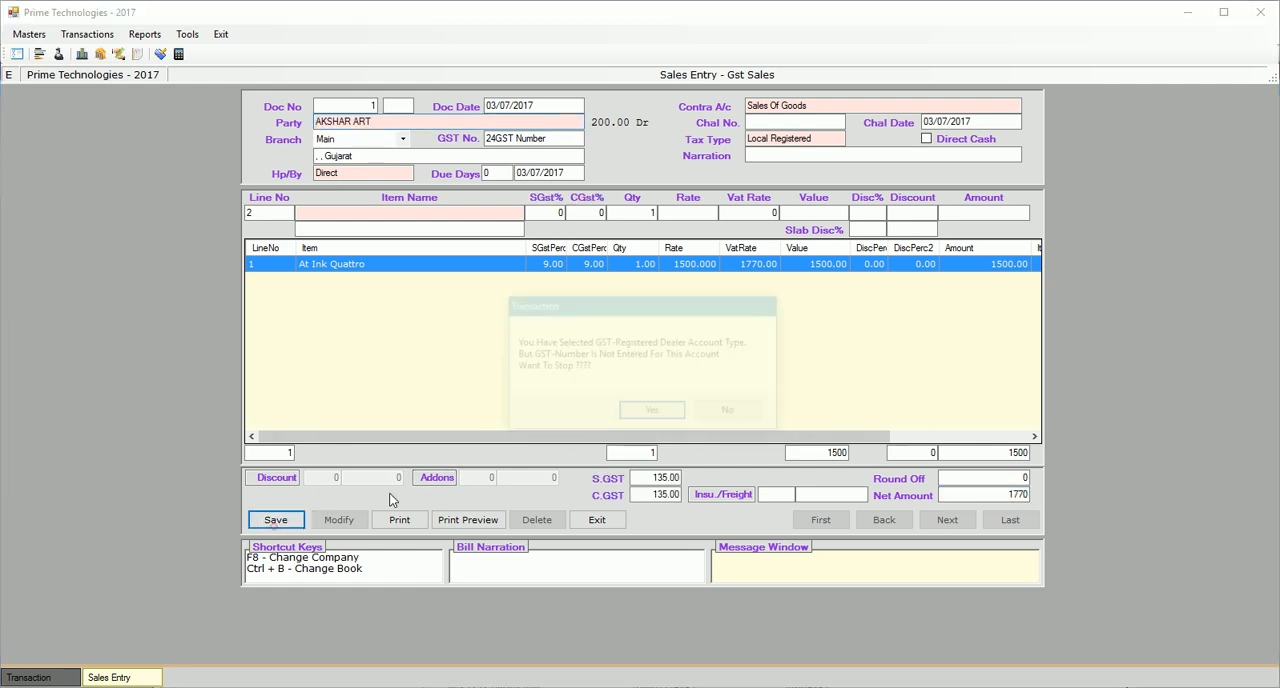
click(732, 413)
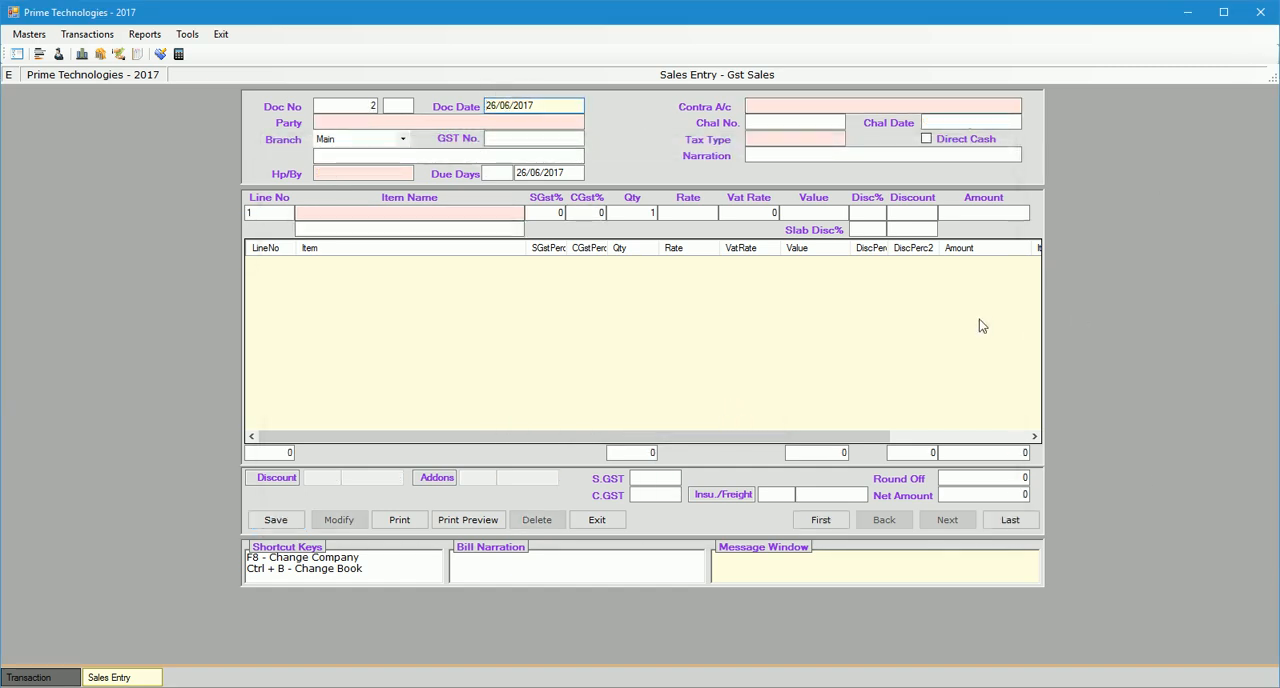
Recall the last saved sales entry, examine the print preview of its original invoice copy and close the preview.
click(1009, 520)
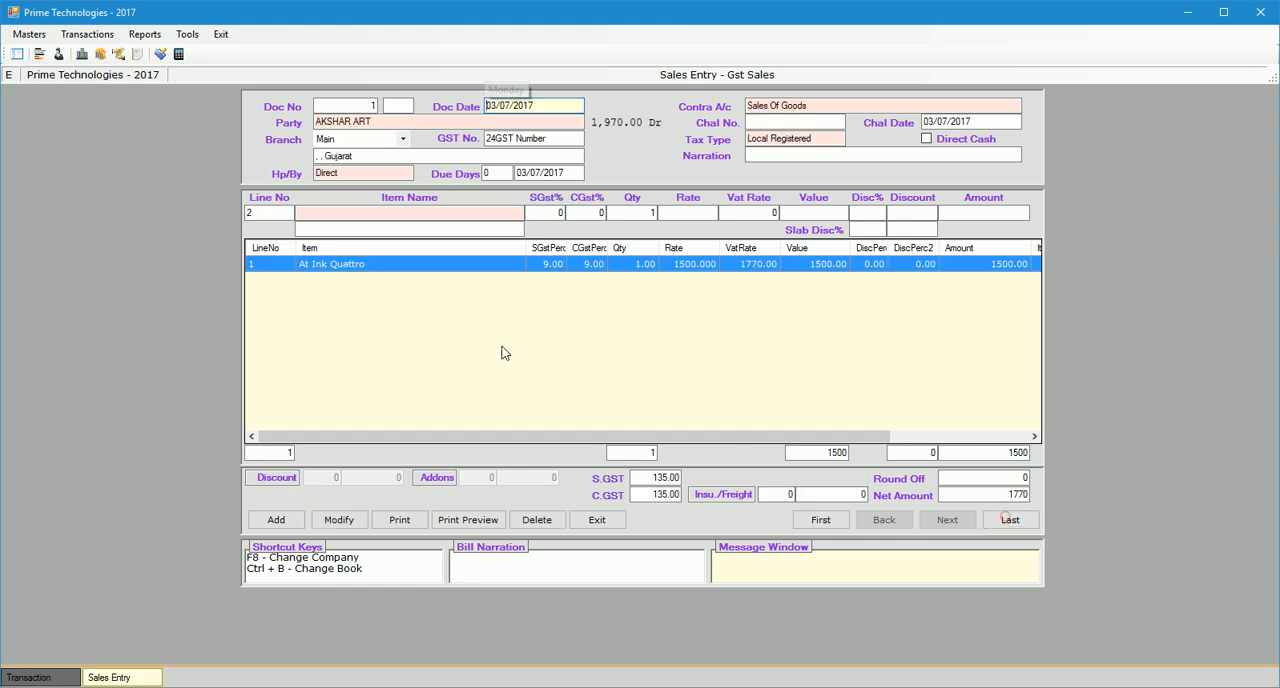
click(469, 520)
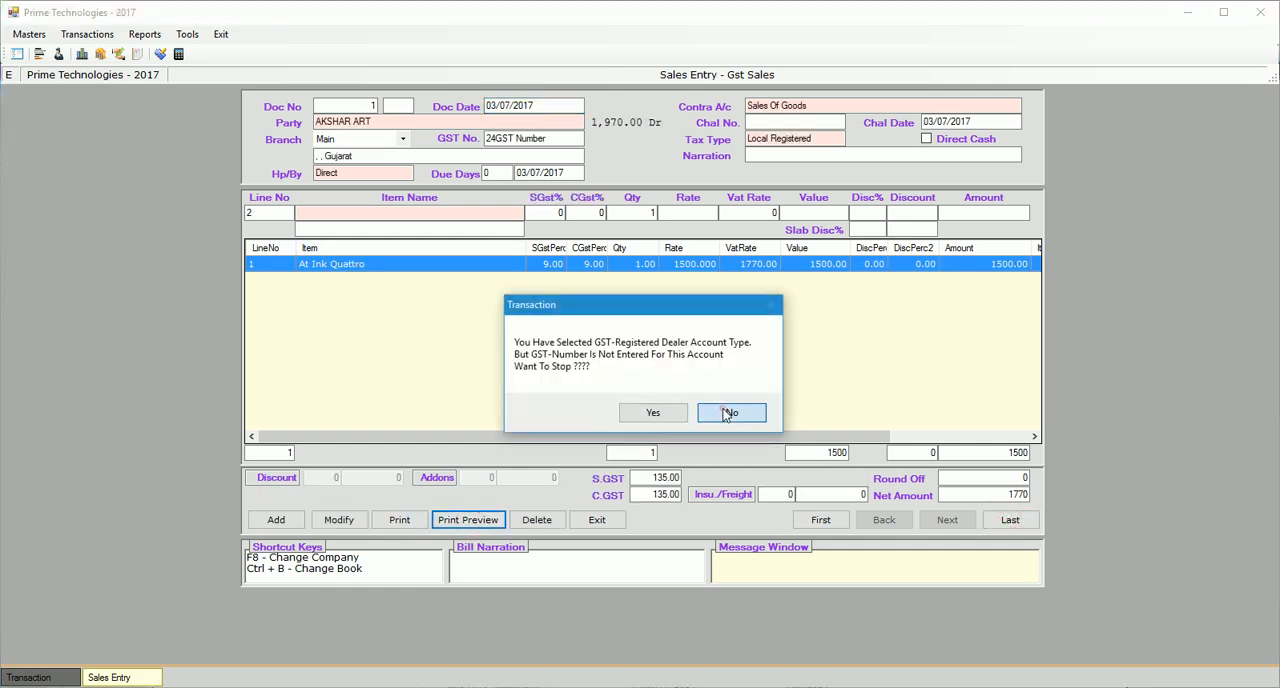
click(724, 412)
click(605, 412)
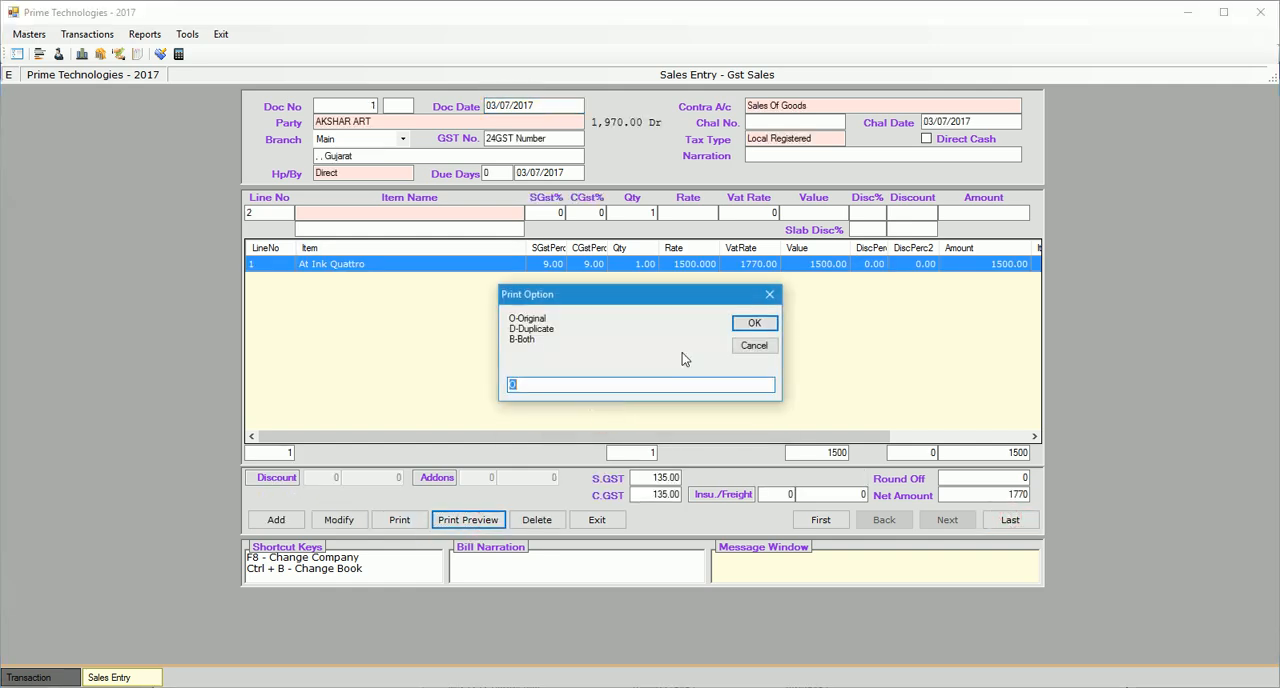
click(756, 323)
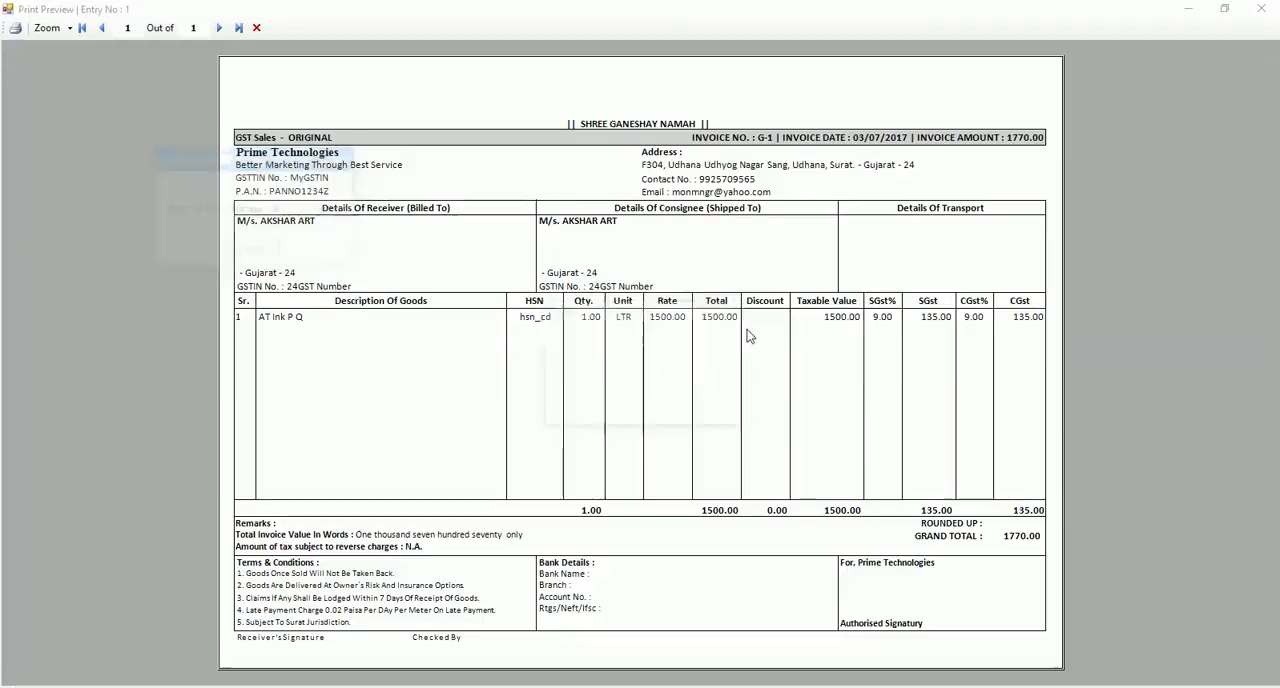
click(694, 410)
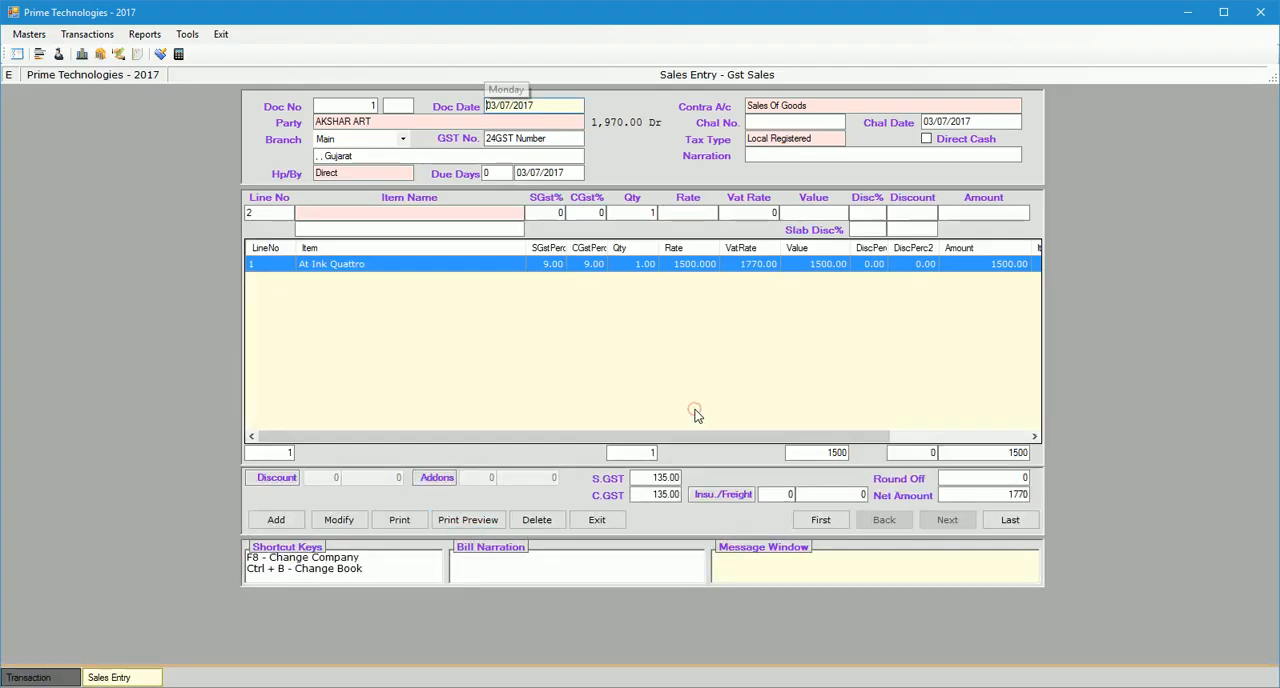
click(359, 641)
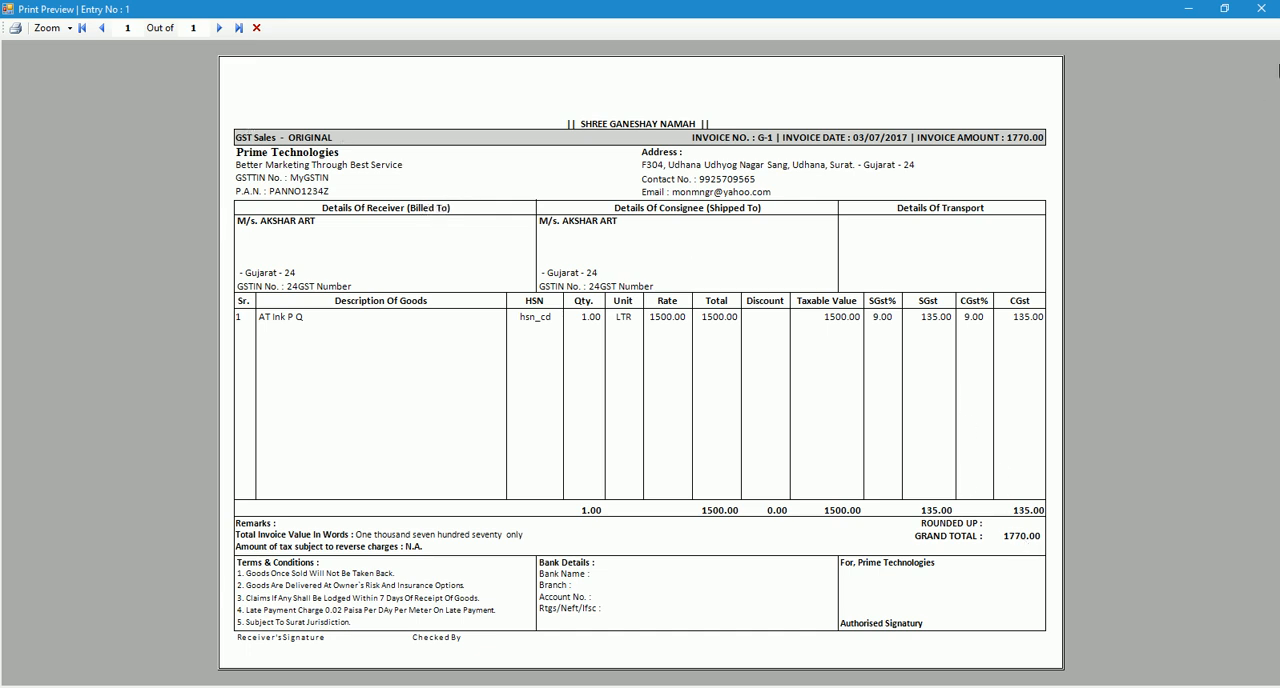
click(1263, 10)
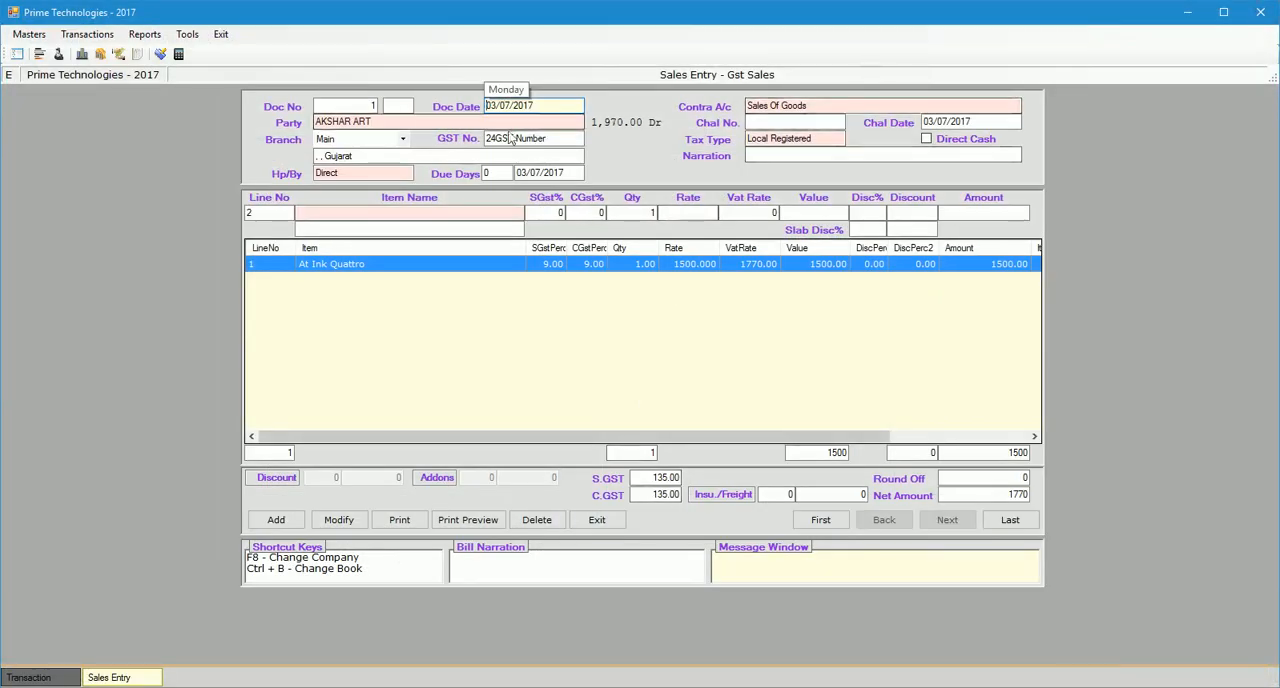
Open the ledger of AKSHAR ART and check the debit posted by the 03/07/2017 tax invoice.
key(Return)
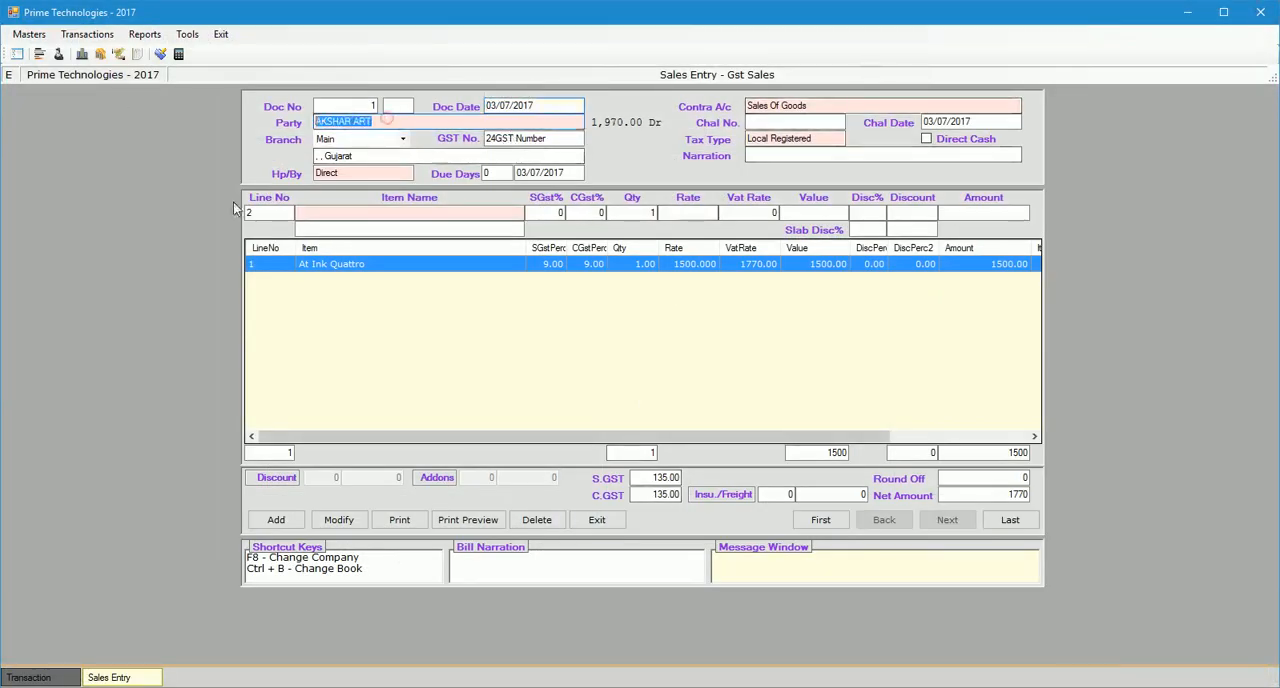
key(Return)
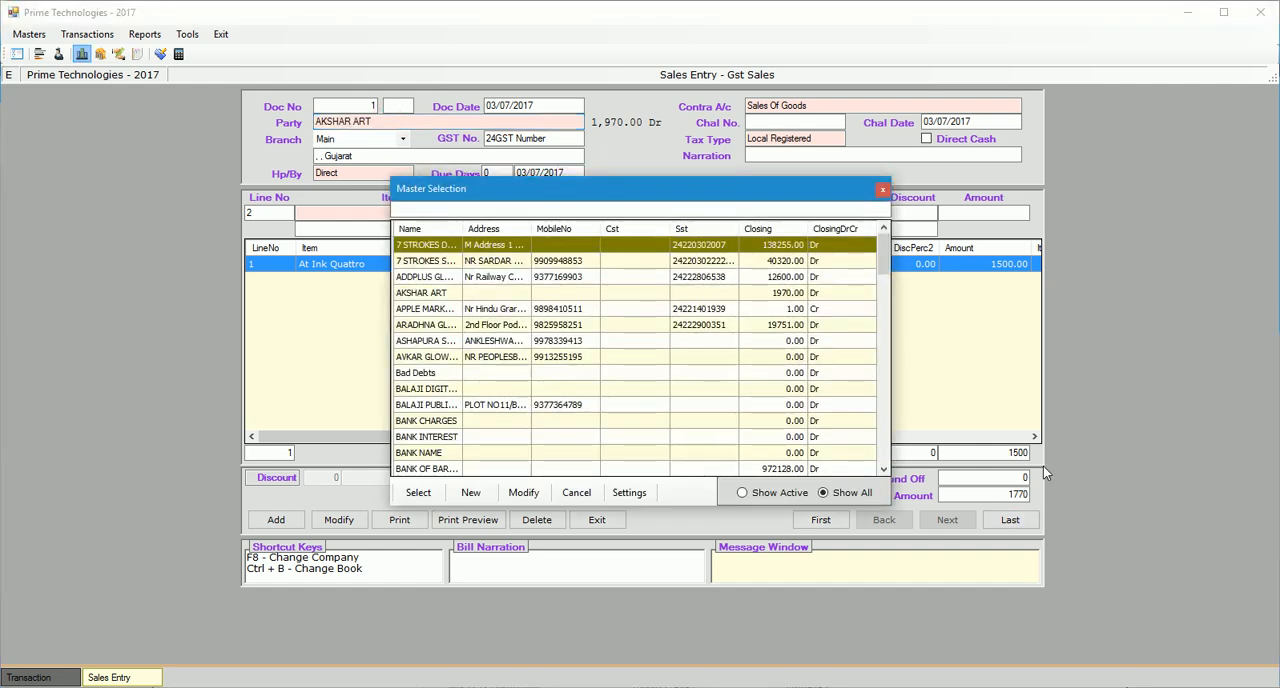
text(aksha)
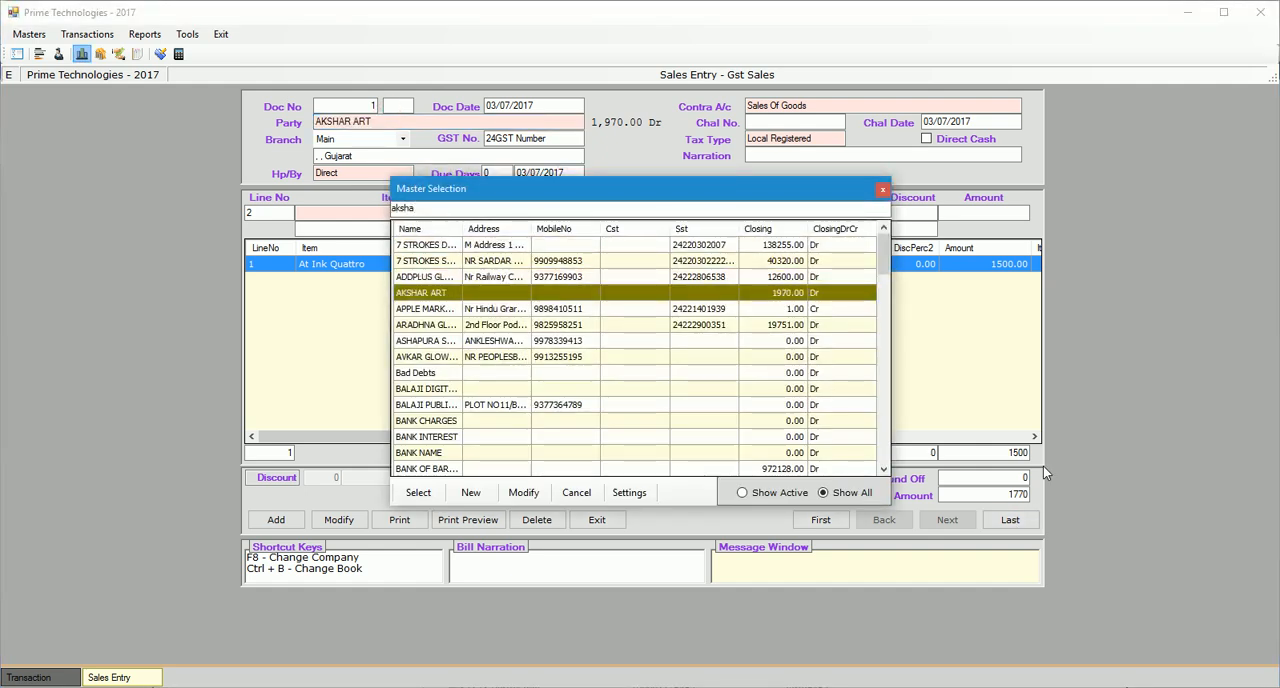
key(Return)
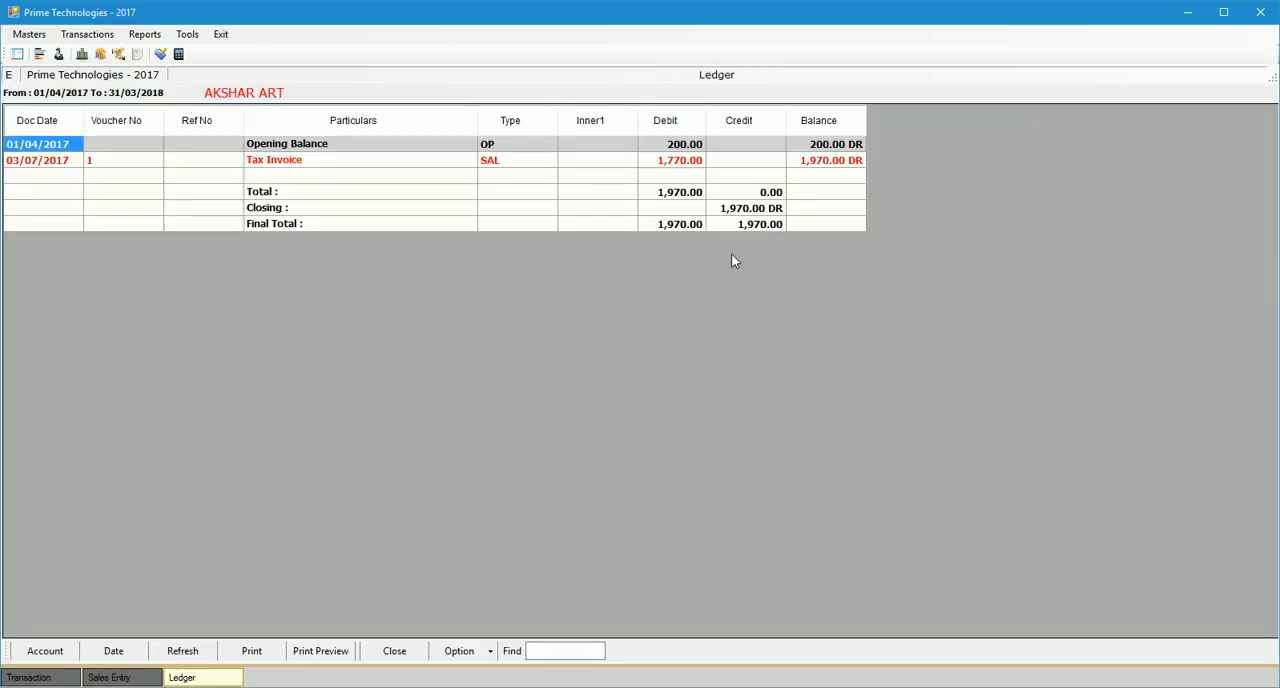
click(682, 162)
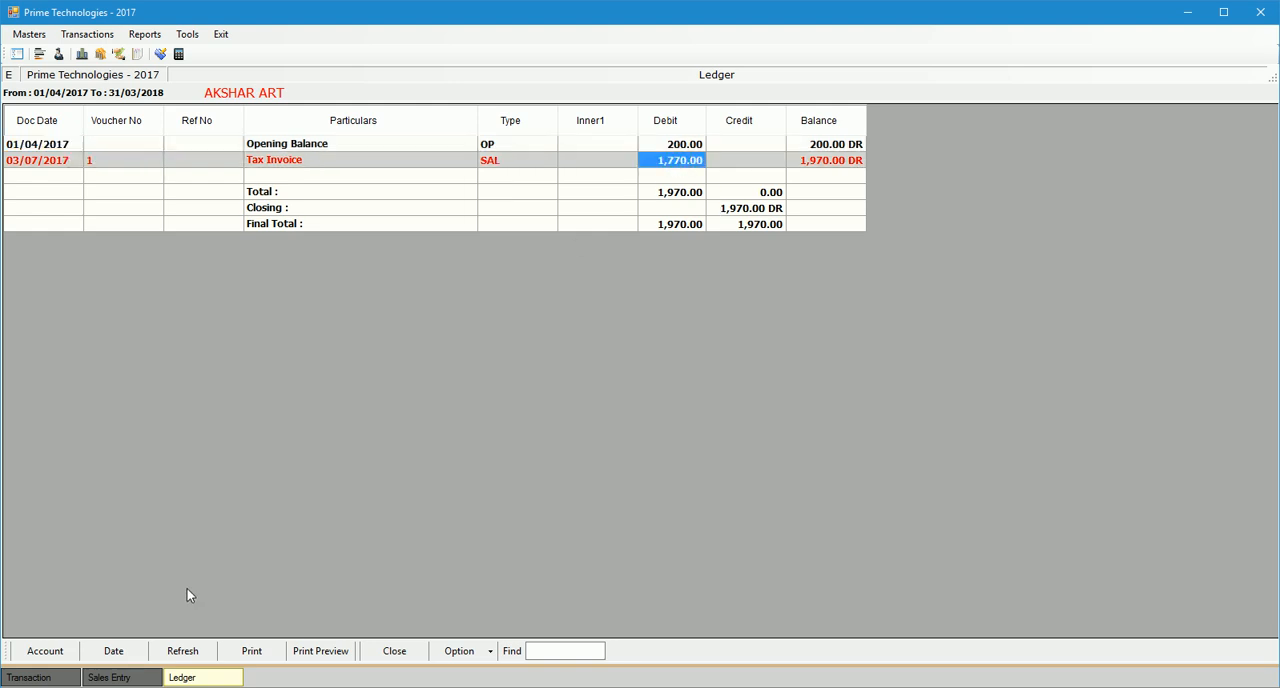
Switch the ledger to the Sales Of Goods account and check the credit posted by the tax invoice.
click(52, 649)
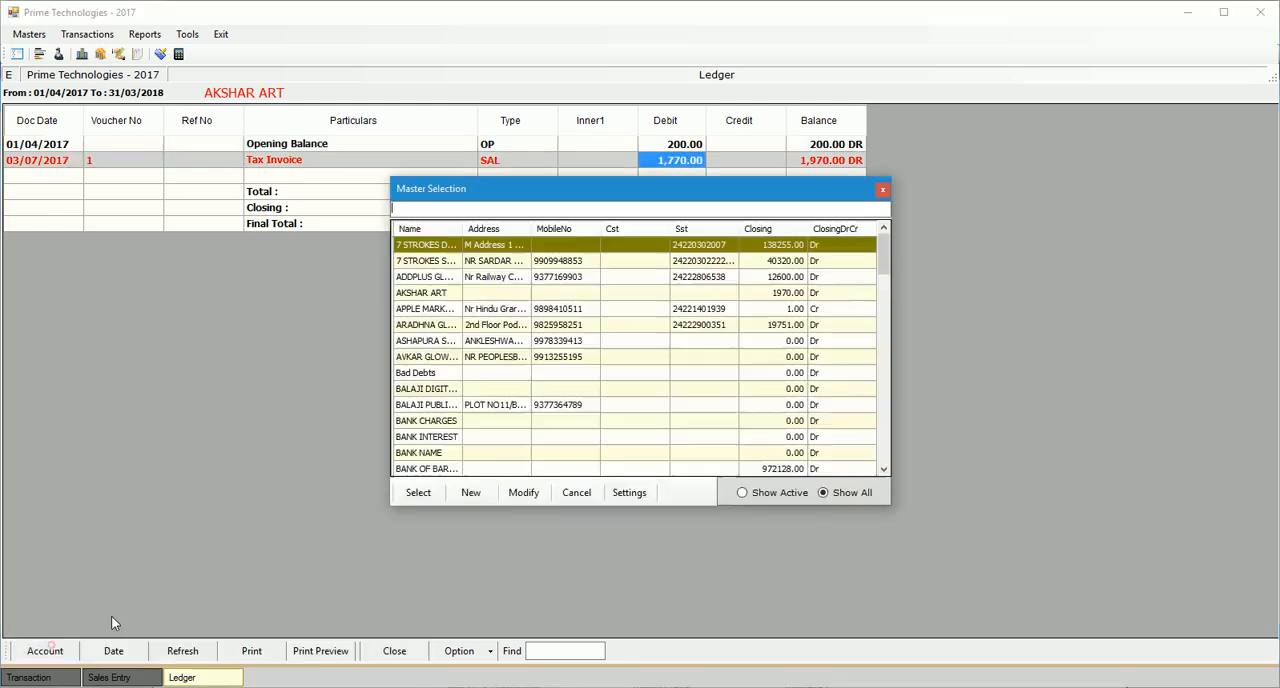
text(sales of)
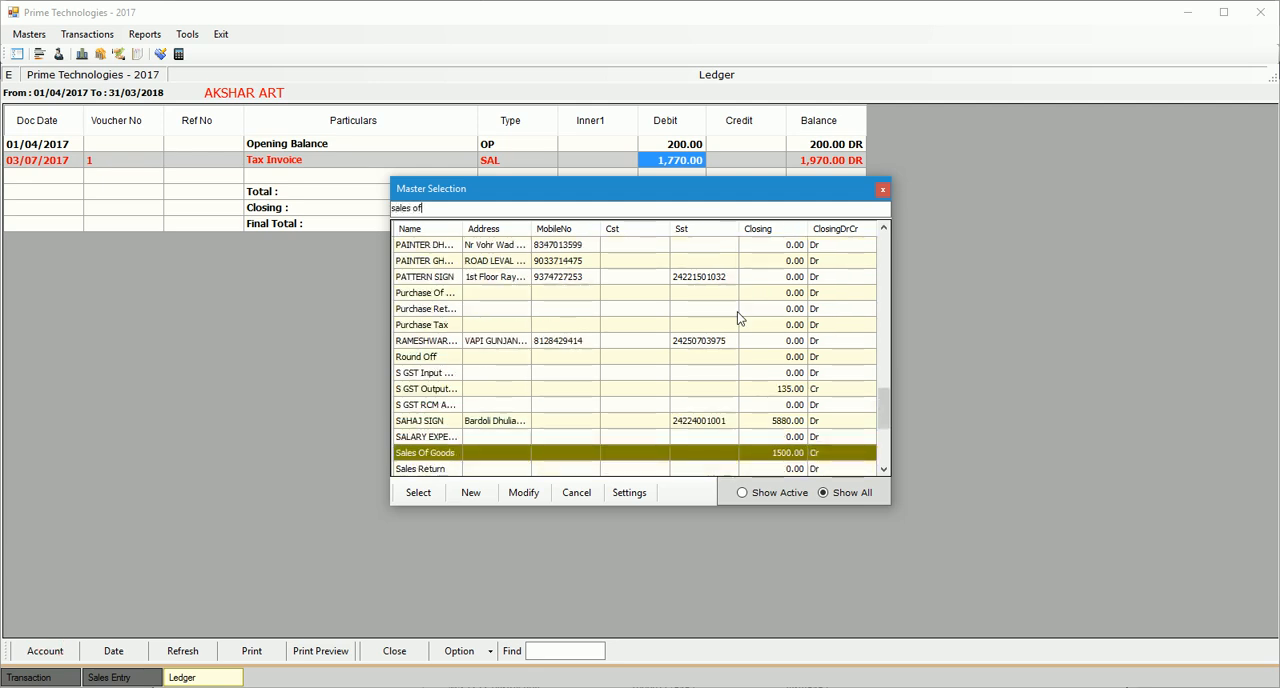
key(Return)
click(758, 164)
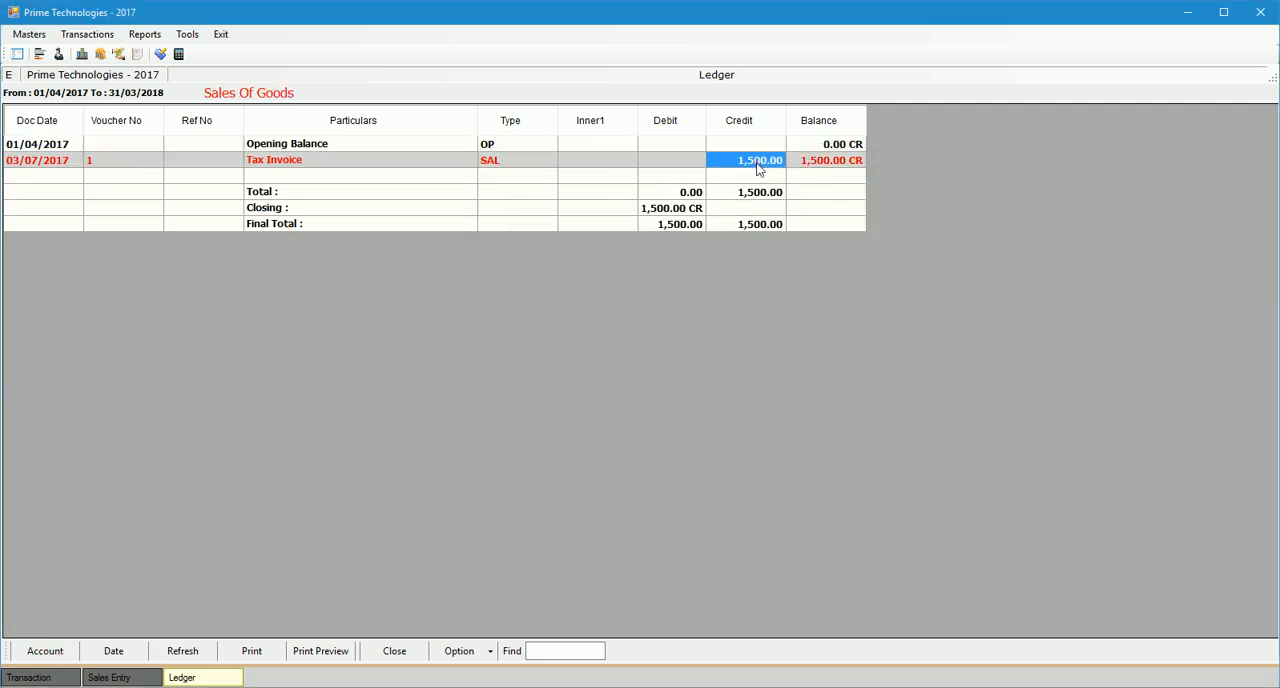
Switch the ledger to the S GST Output Account and check the credit posted by the tax invoice.
click(45, 651)
text(s gst)
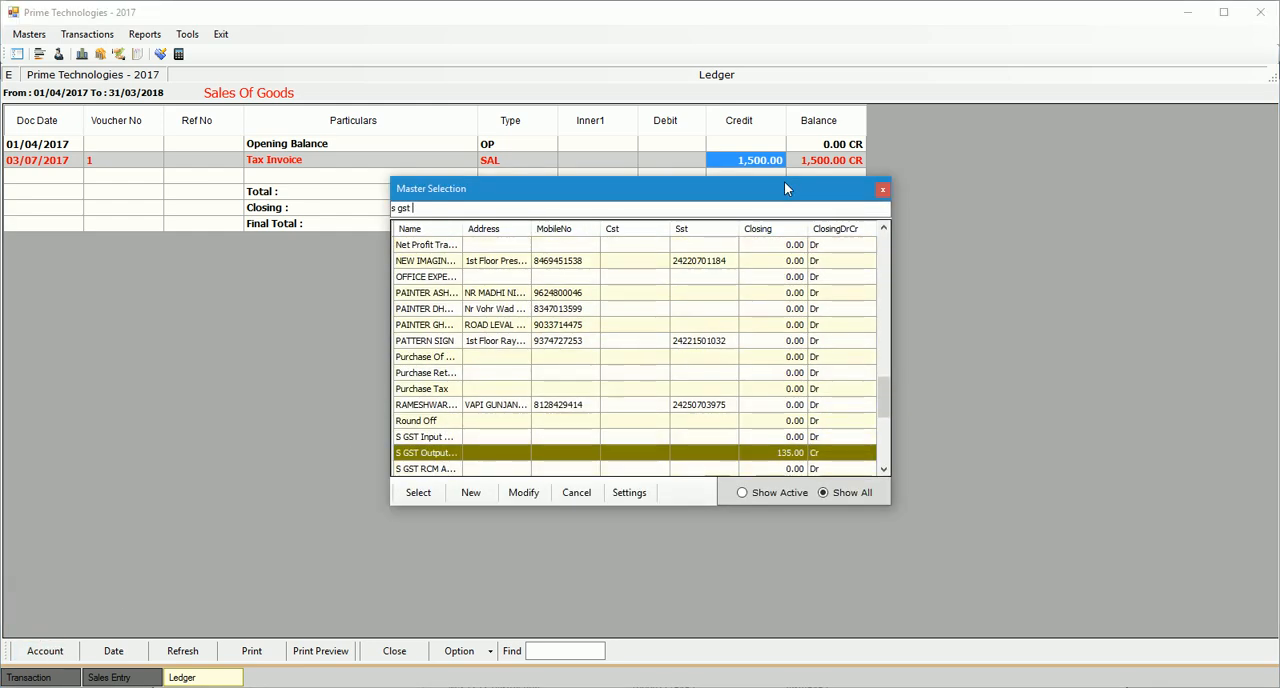
key(Return)
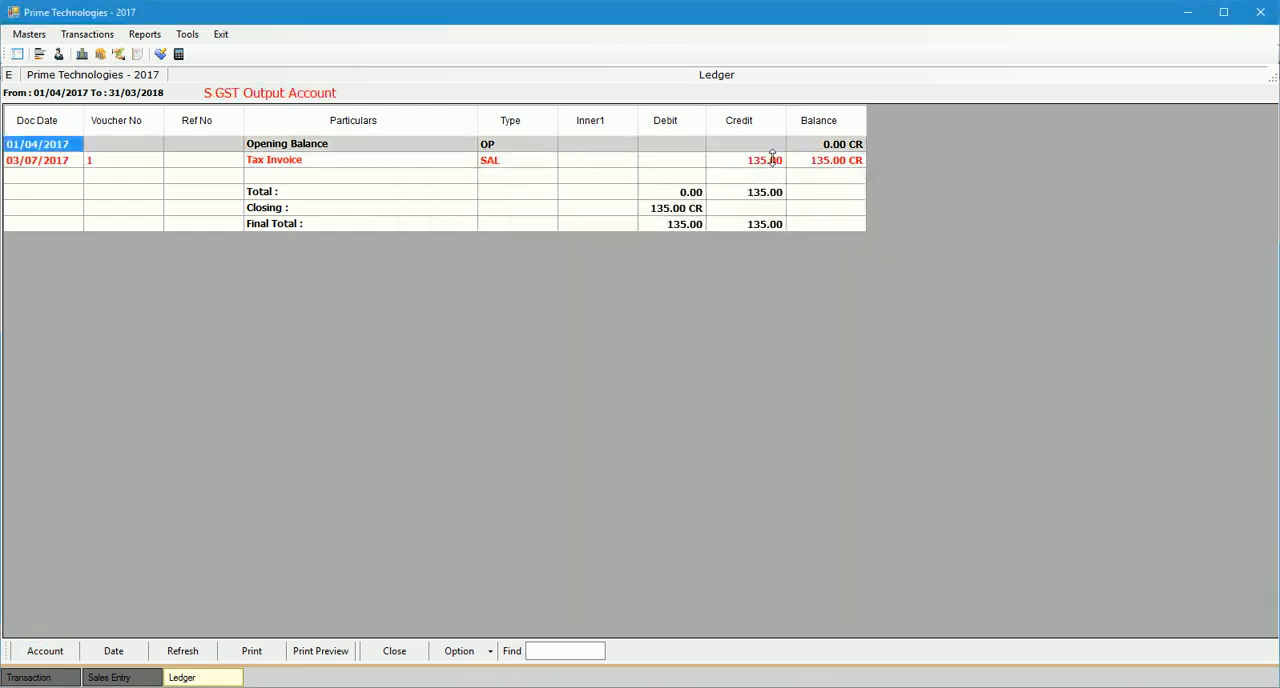
click(772, 159)
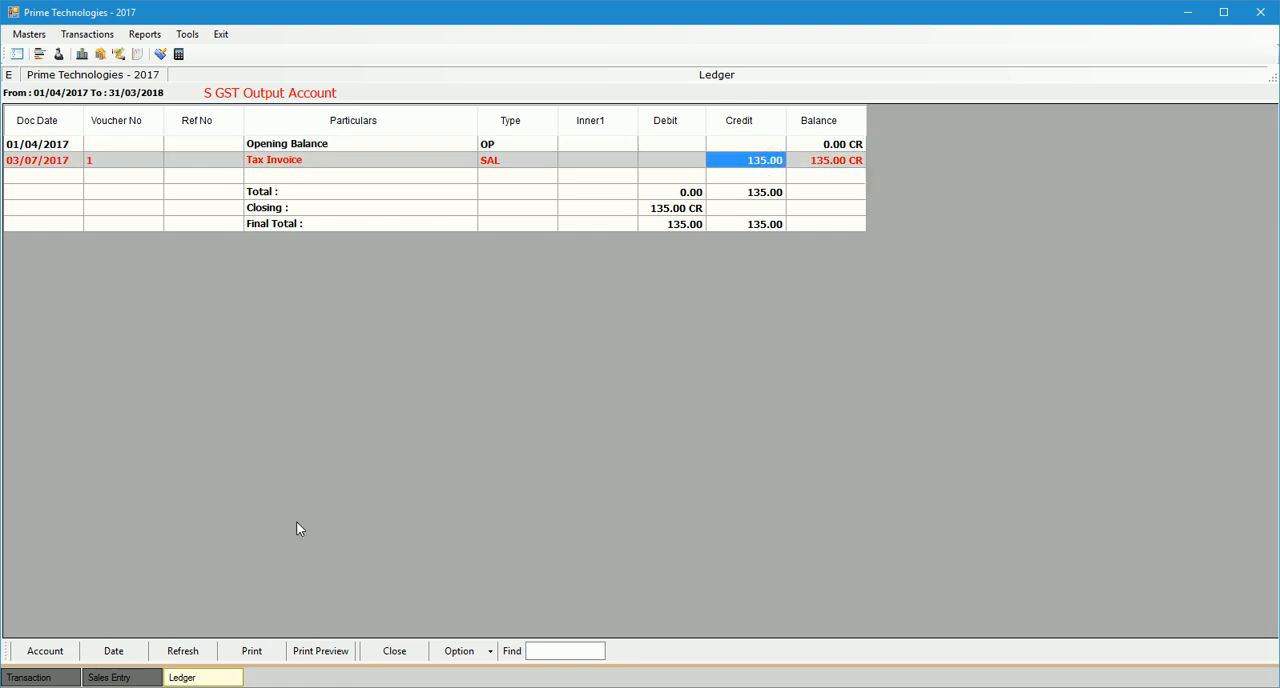
Switch the ledger to the C GST Output Account and check the credit posted by the tax invoice.
click(44, 651)
text(c gst)
key(Down)
key(Return)
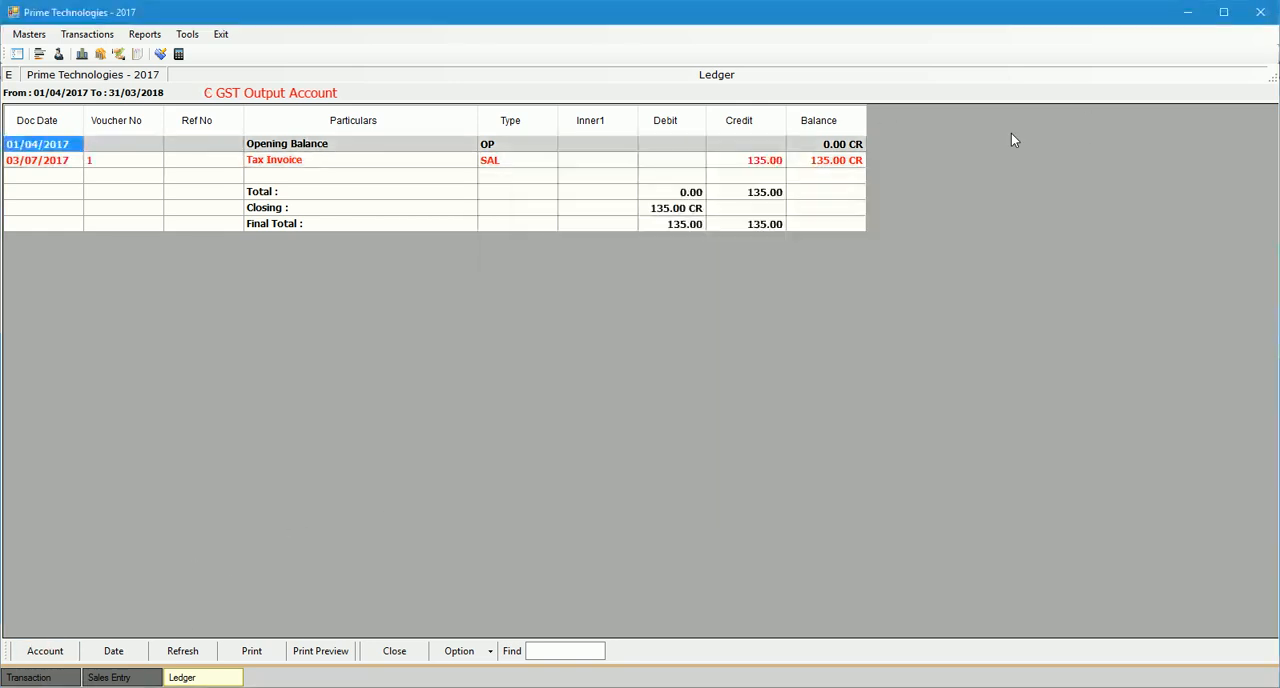
click(766, 162)
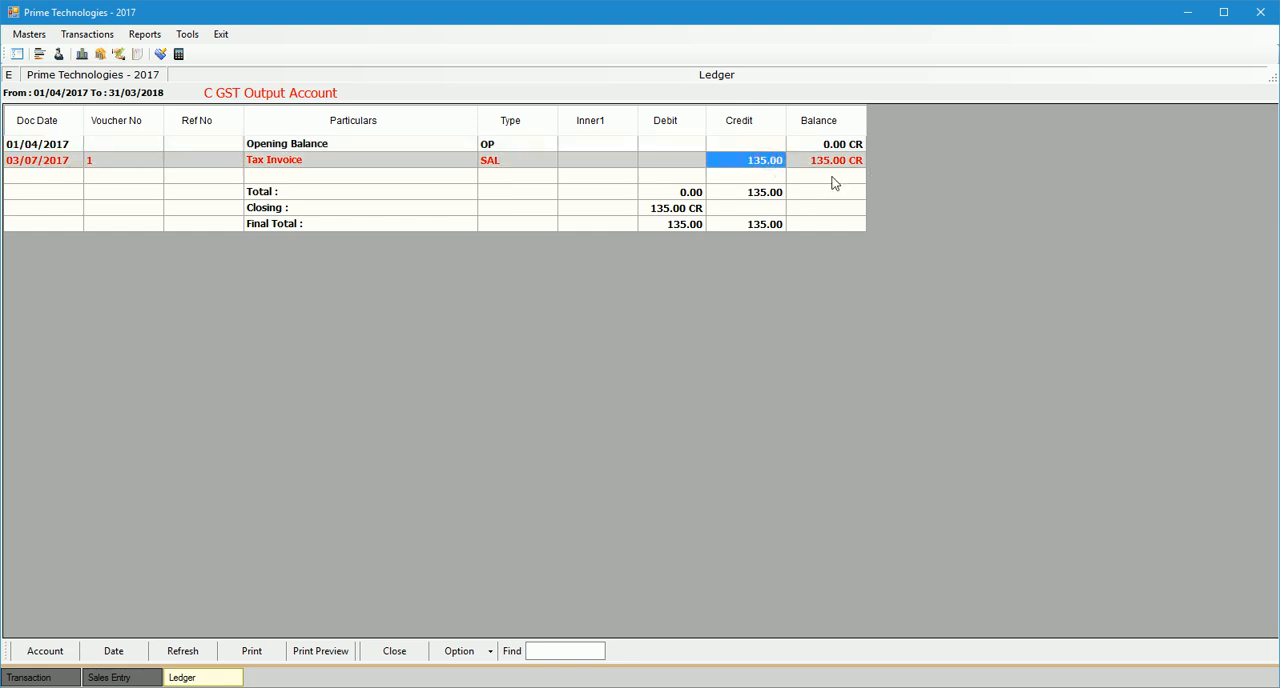
Close the ledger and the GST sales entry, returning to the list of transaction types.
key(Escape)
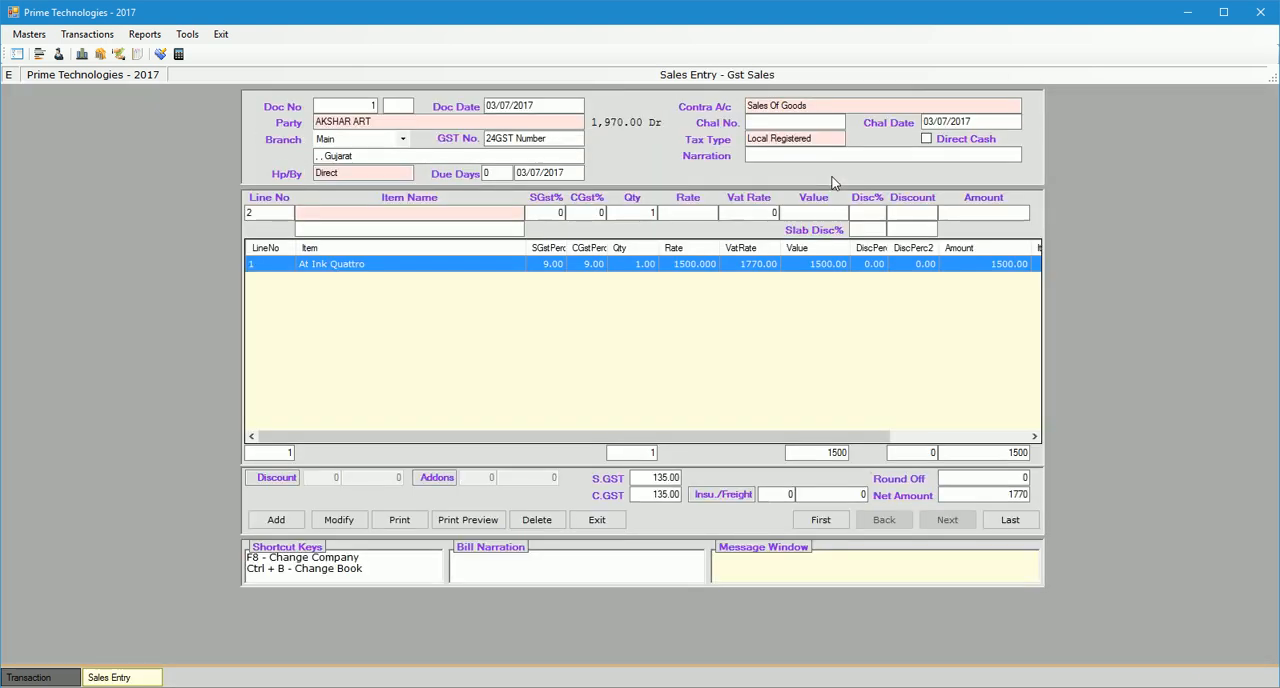
key(Escape)
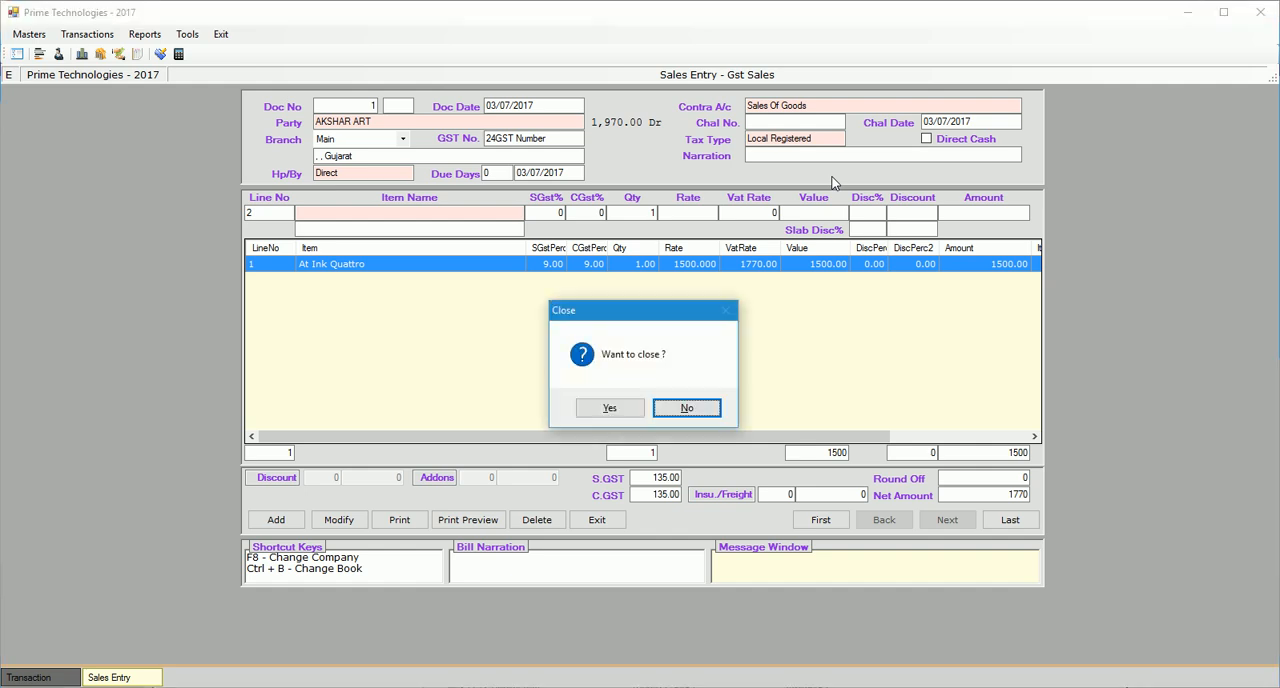
key(Return)
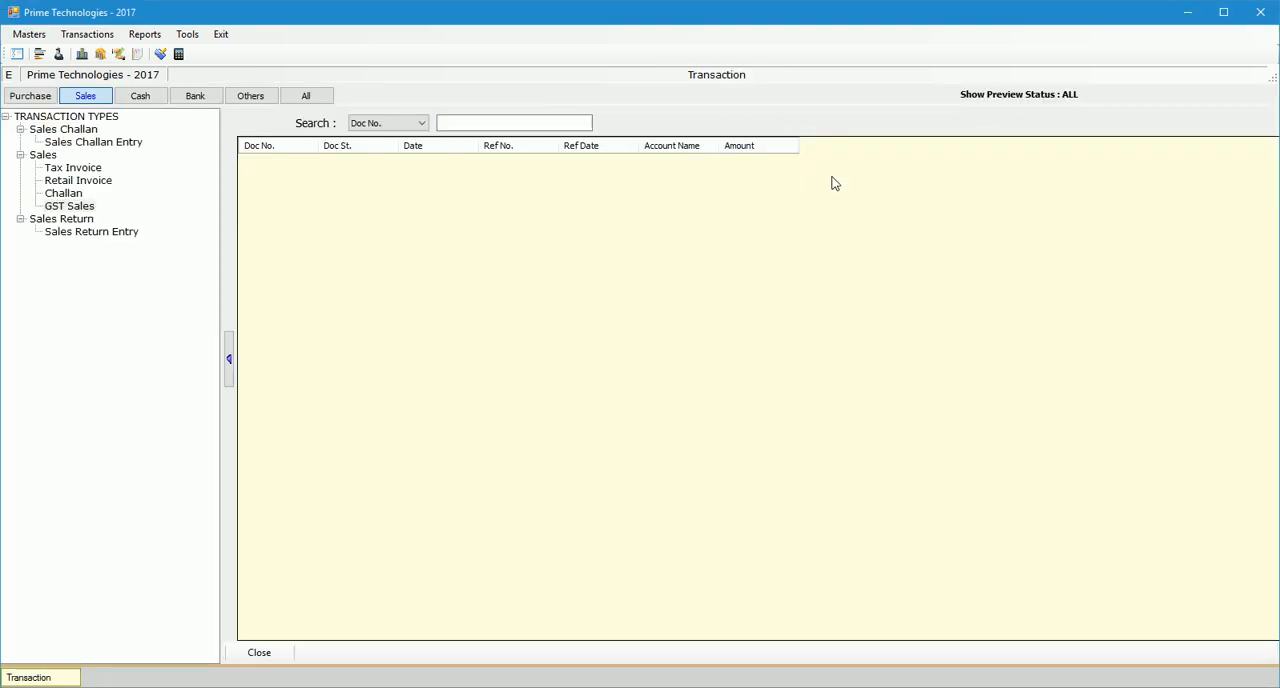